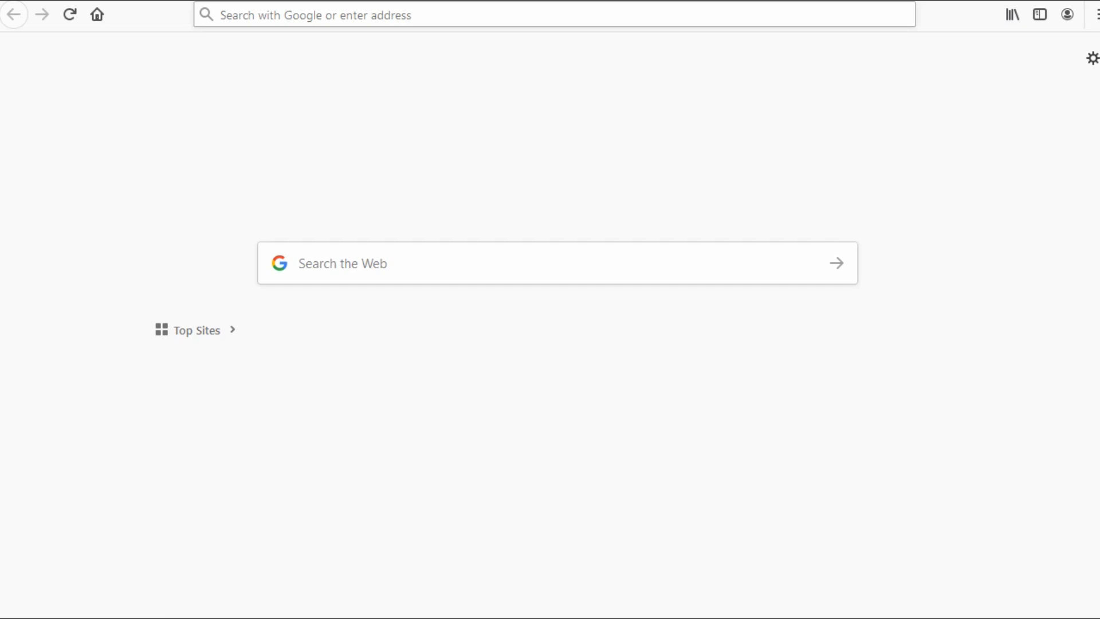
Step: Search for krita, open the Download page of krita.org, and close the browser window
click(554, 15)
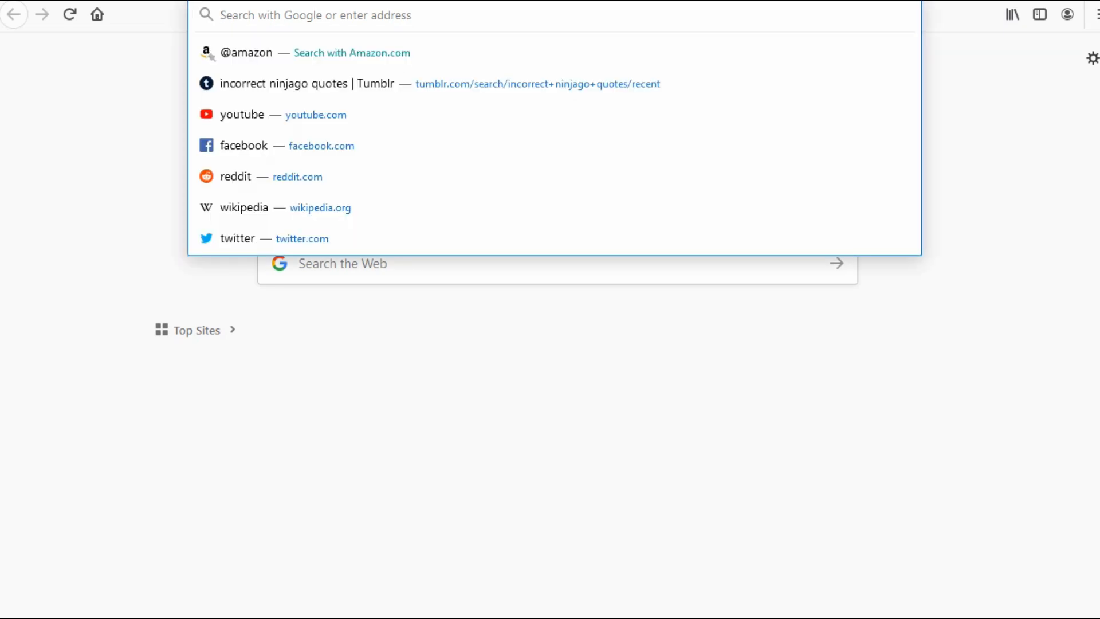
text(krita)
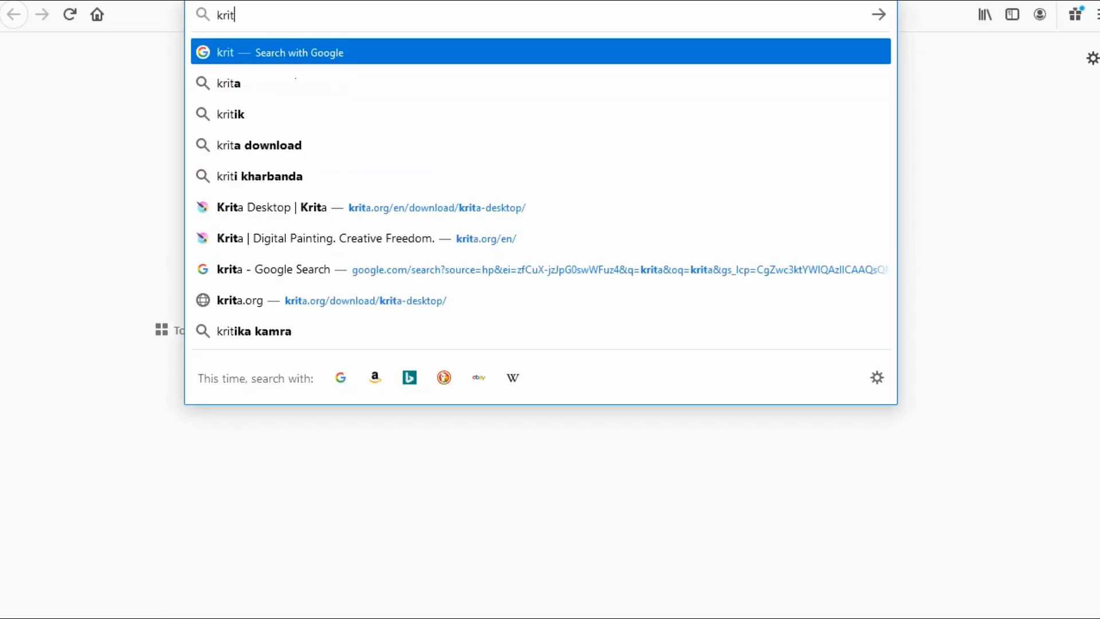
key(Return)
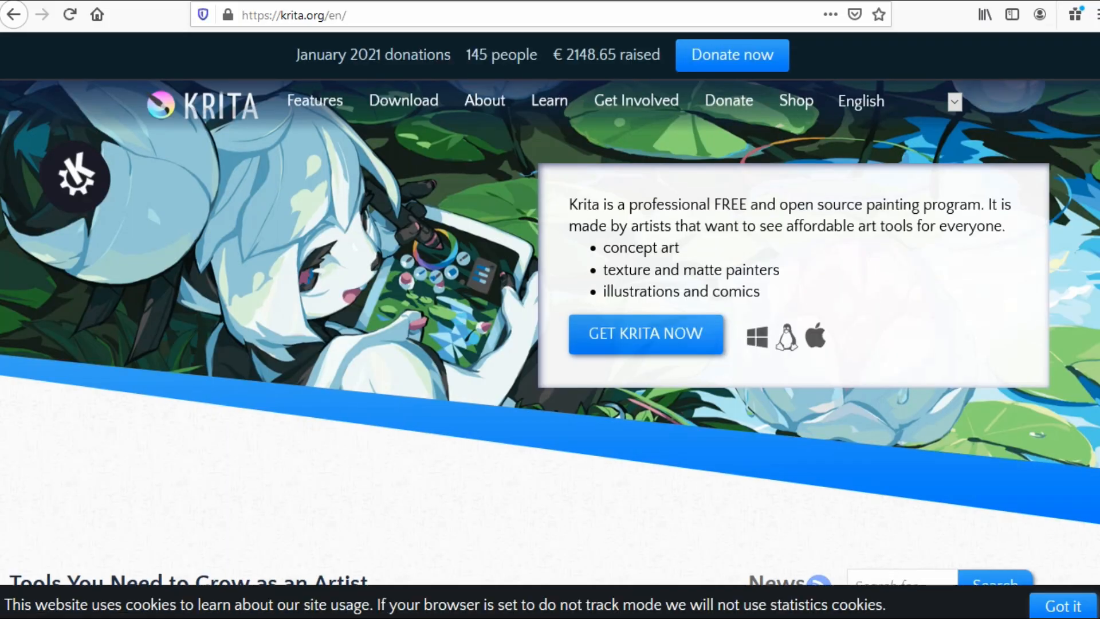
click(404, 101)
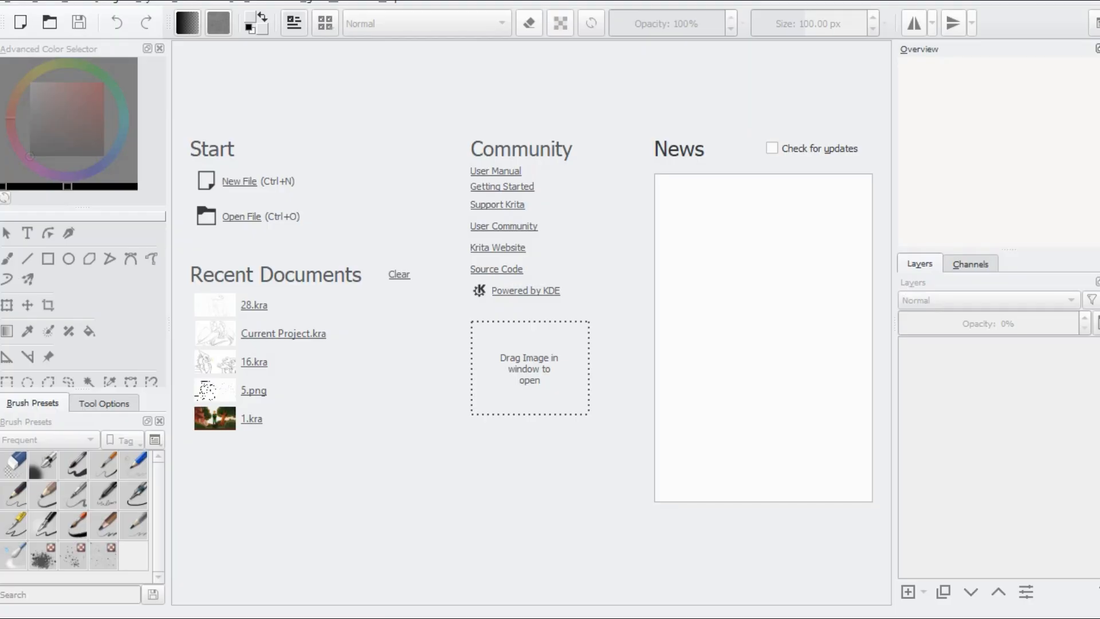
mouse_move(1, 251)
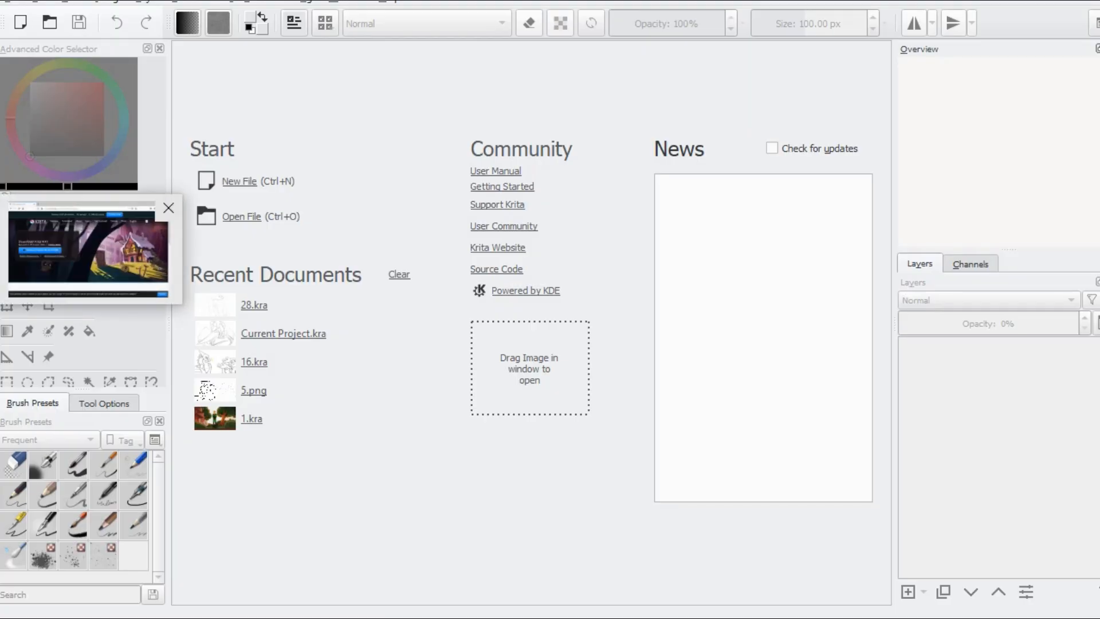
click(168, 207)
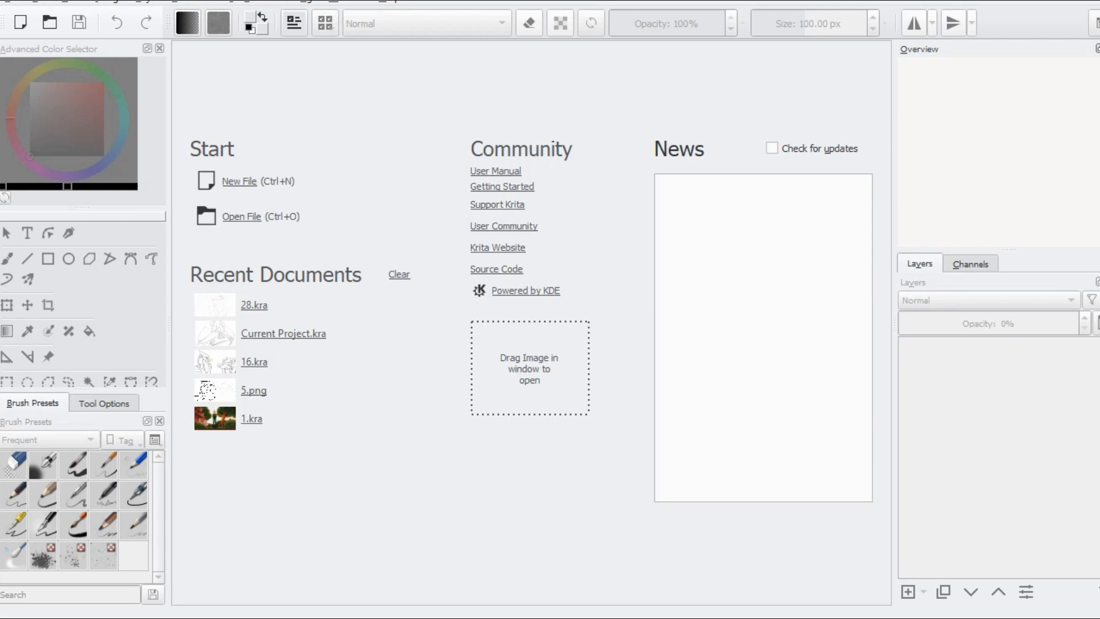
Step: Load the USE THIS(USE THIS1.kws) workspace to restore the saved docker layout
click(348, 1)
click(381, 15)
drag(920, 264, 956, 46)
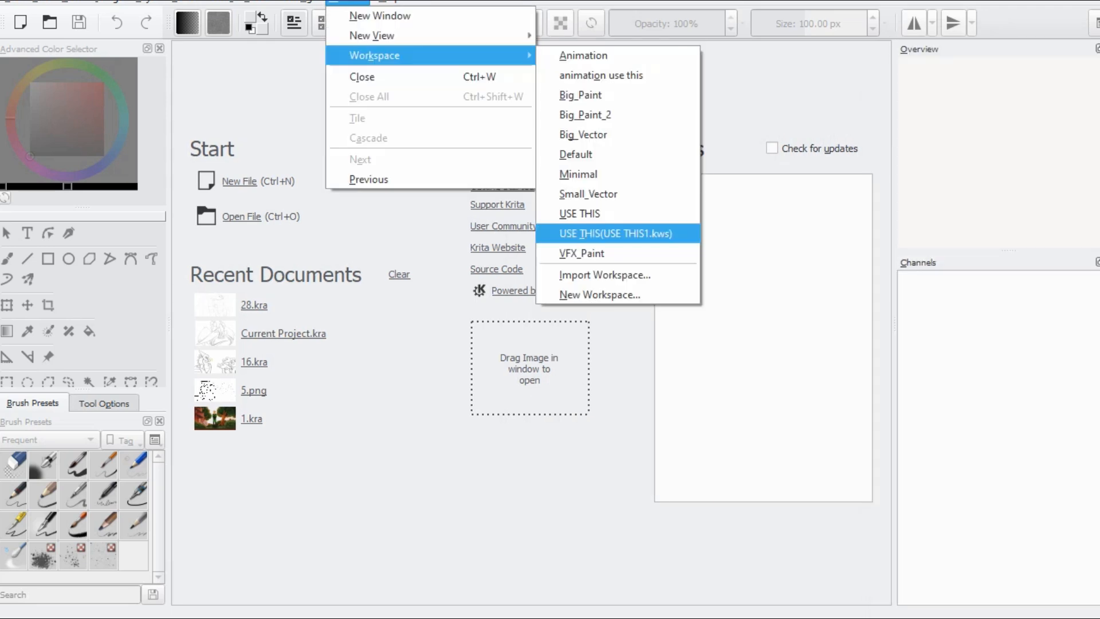
click(616, 234)
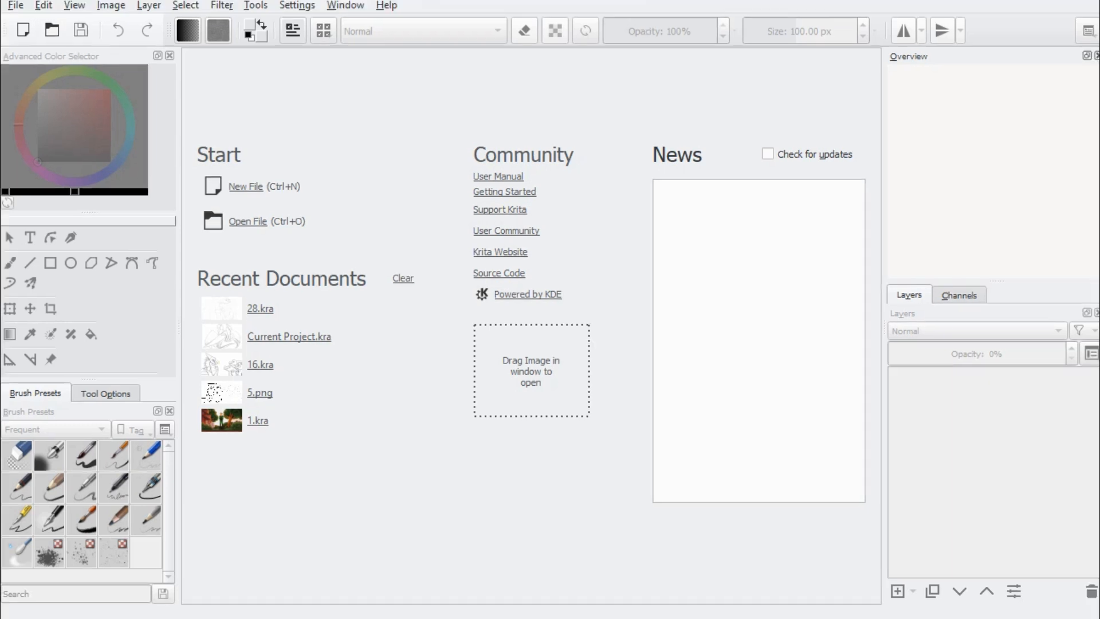
Step: Examine the available file commands, including the list of recently opened documents
key(alt+f)
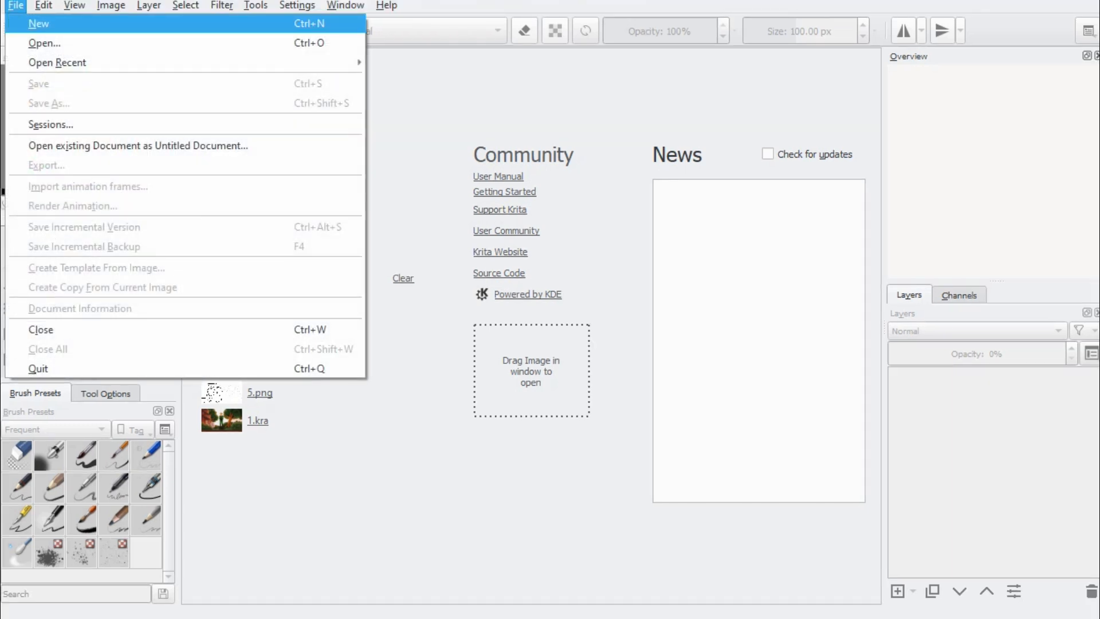
key(Down)
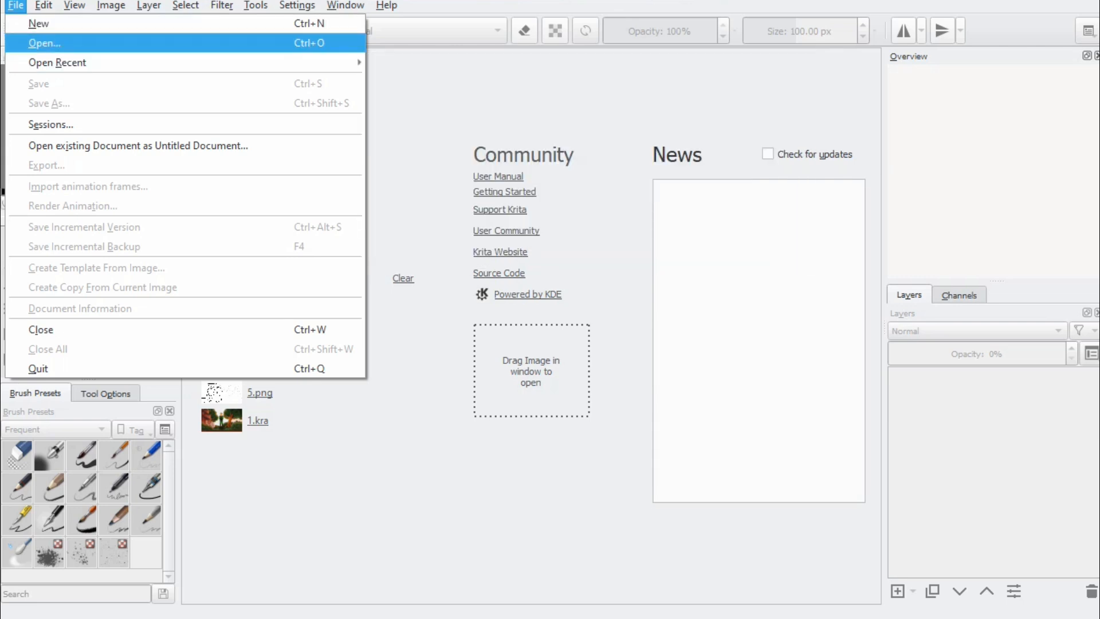
key(Down)
key(Down)
key(Down)
key(Down)
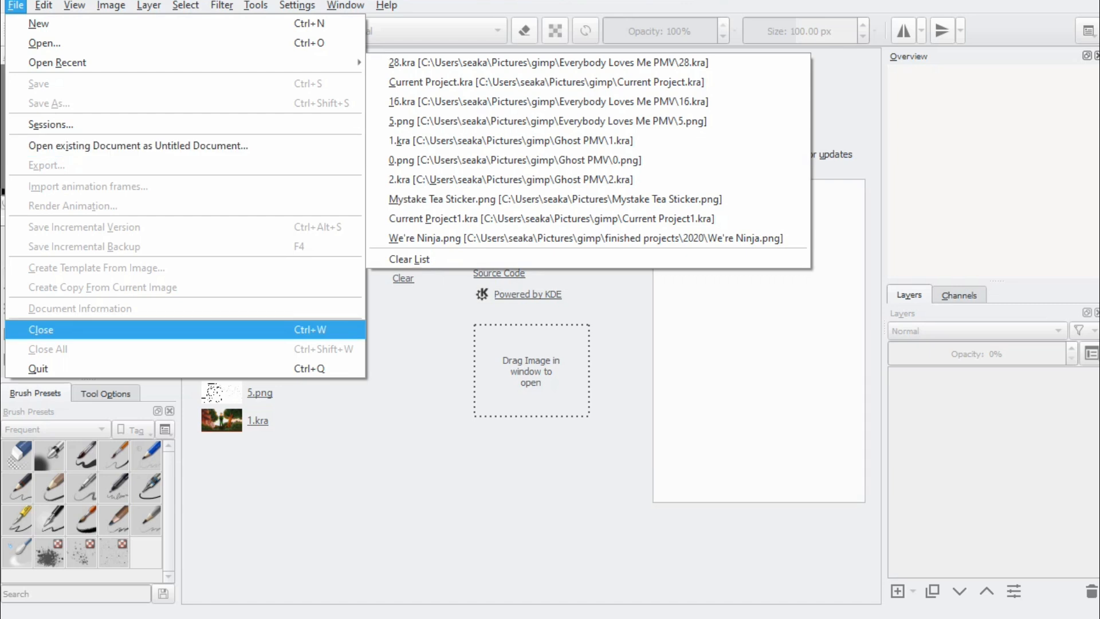
key(Up)
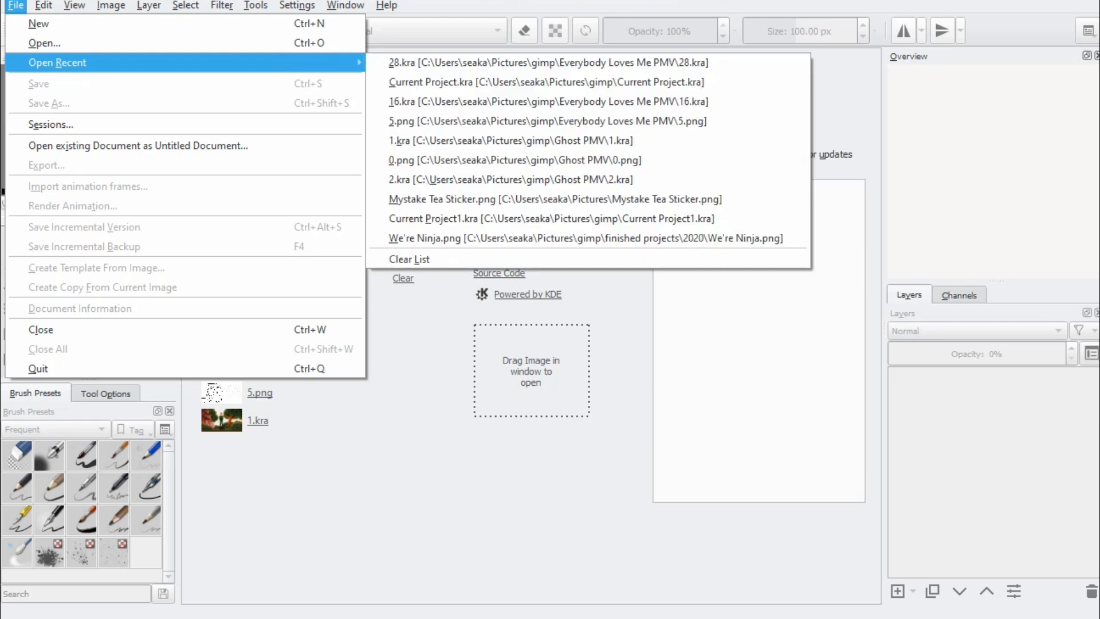
Step: Start opening an image, examine the list of supported file formats, and cancel without choosing a file
click(45, 43)
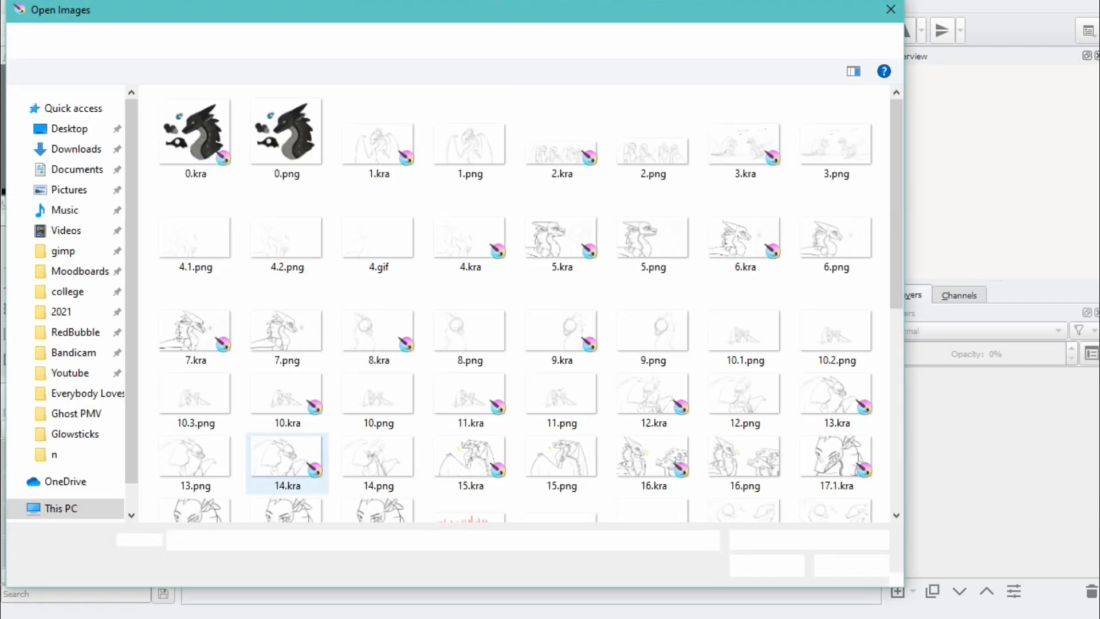
click(809, 540)
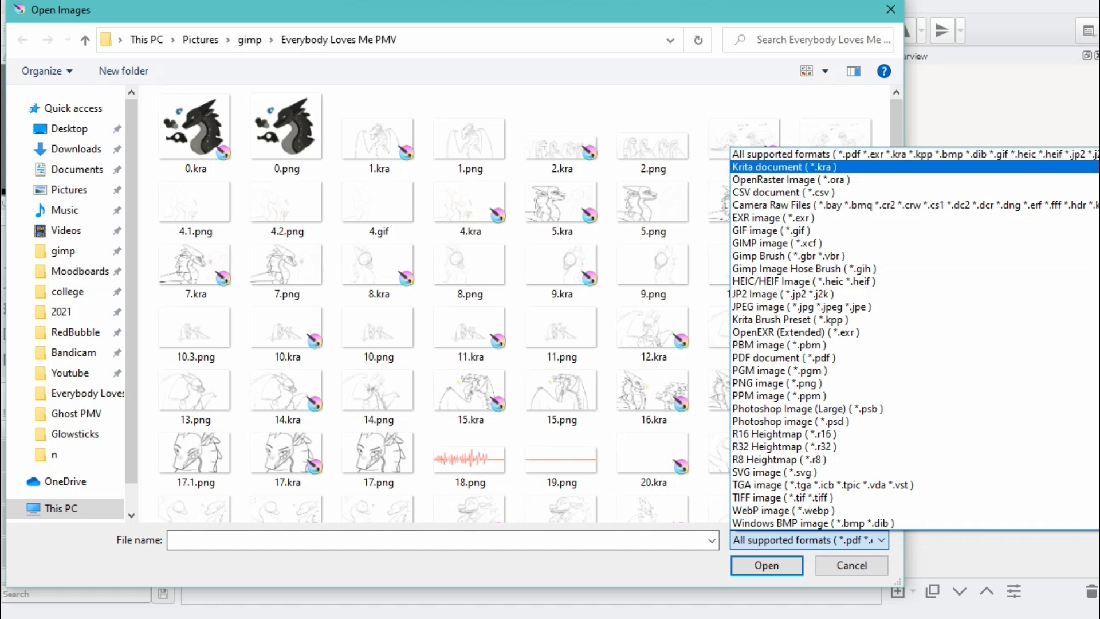
click(810, 541)
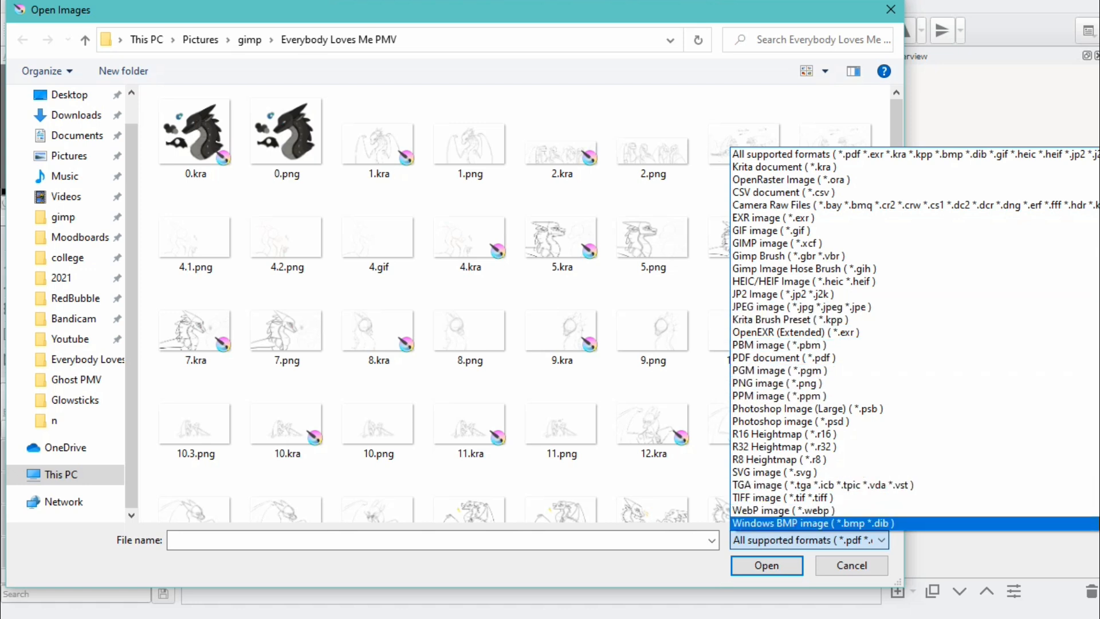
key(Escape)
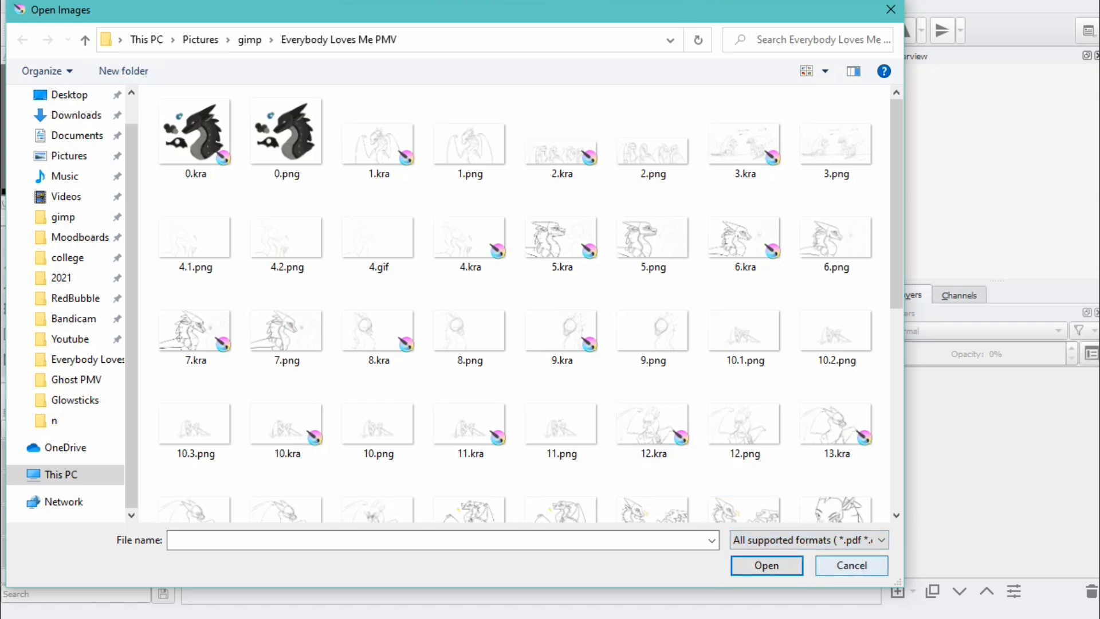
key(Escape)
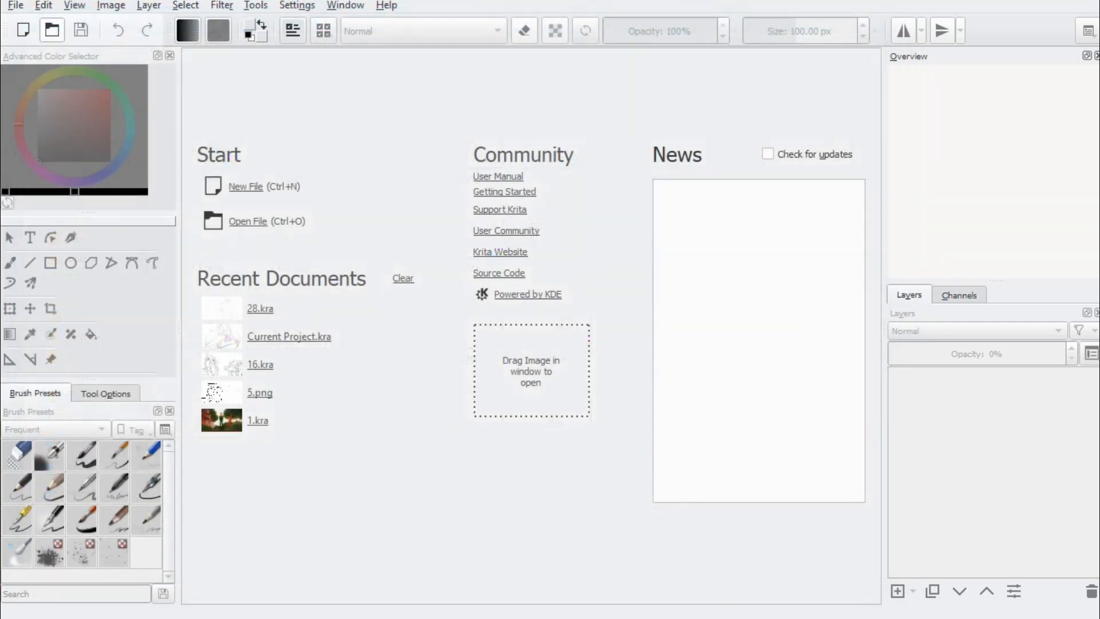
Step: Look through the editing, view and image commands, including the canvas view options
click(43, 5)
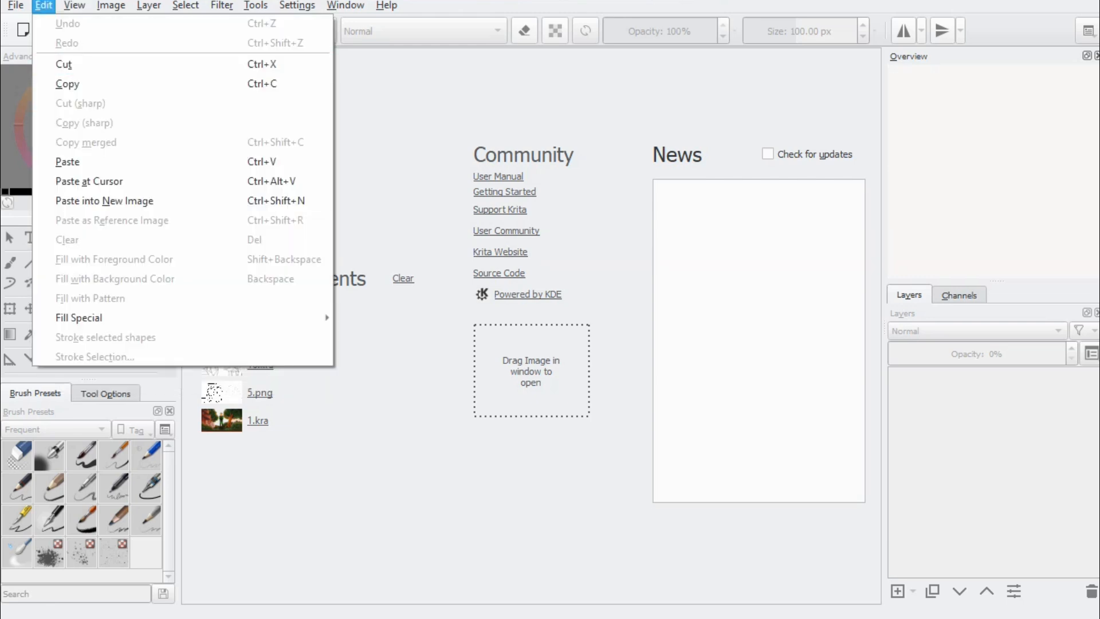
mouse_move(74, 6)
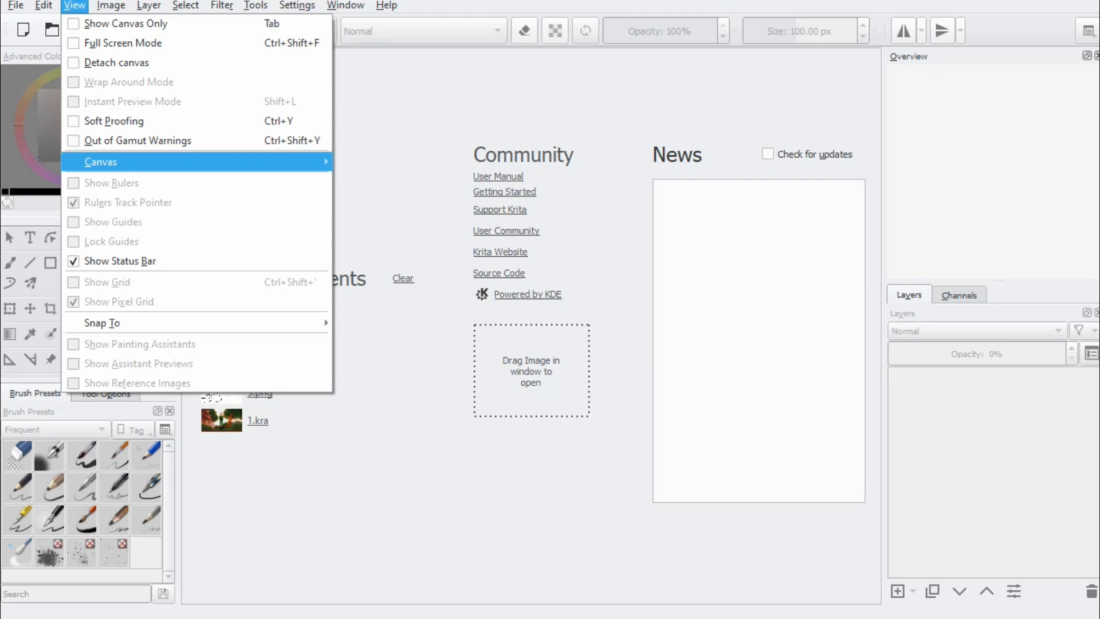
mouse_move(100, 162)
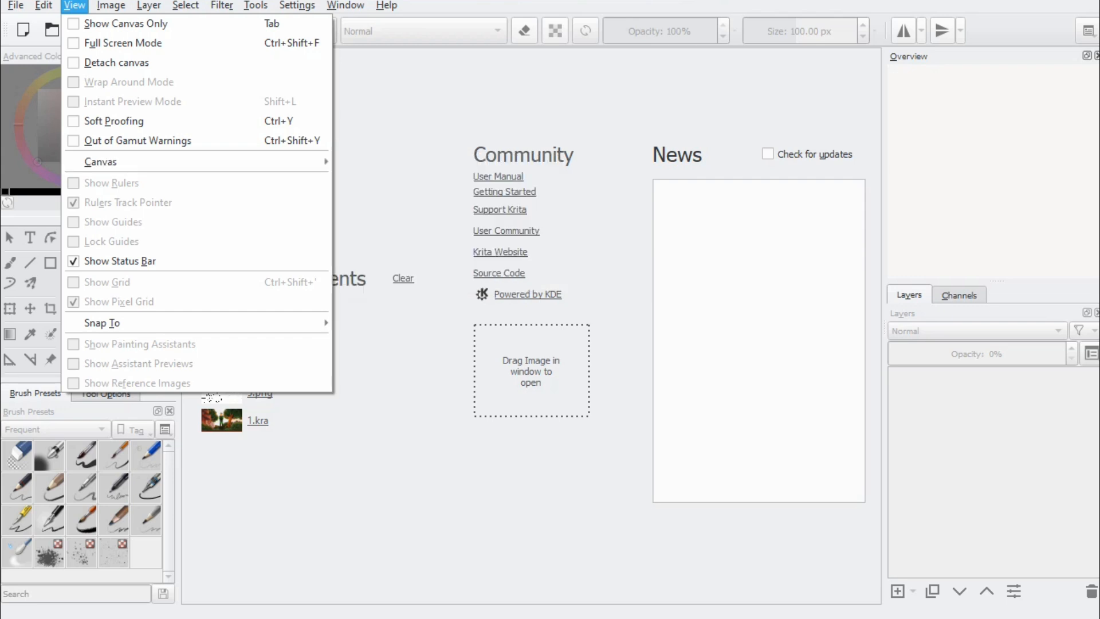
mouse_move(172, 162)
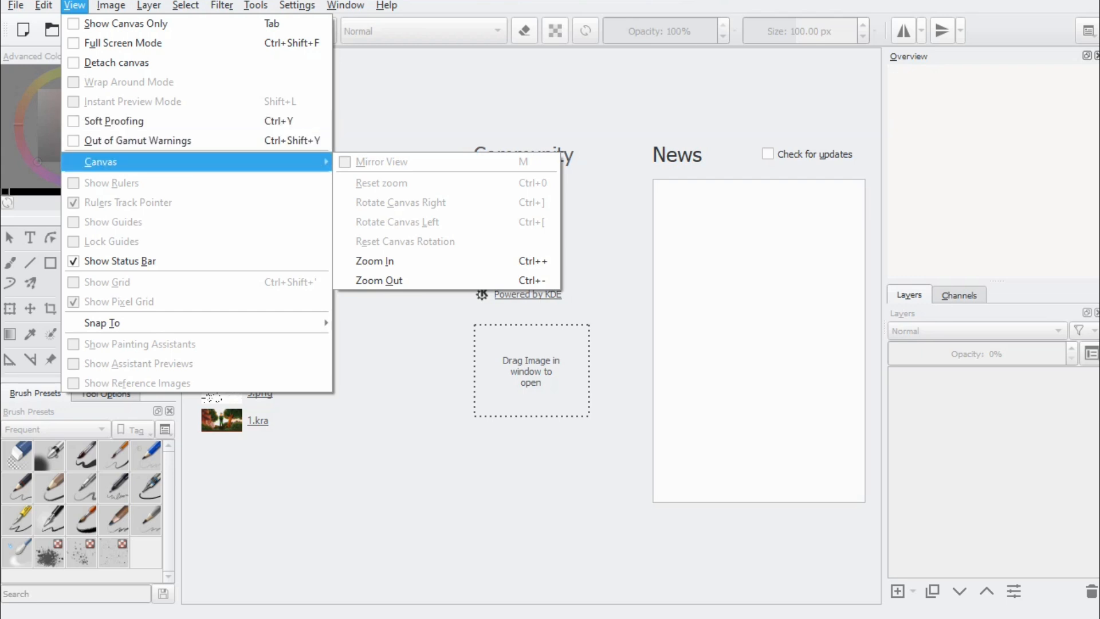
mouse_move(110, 6)
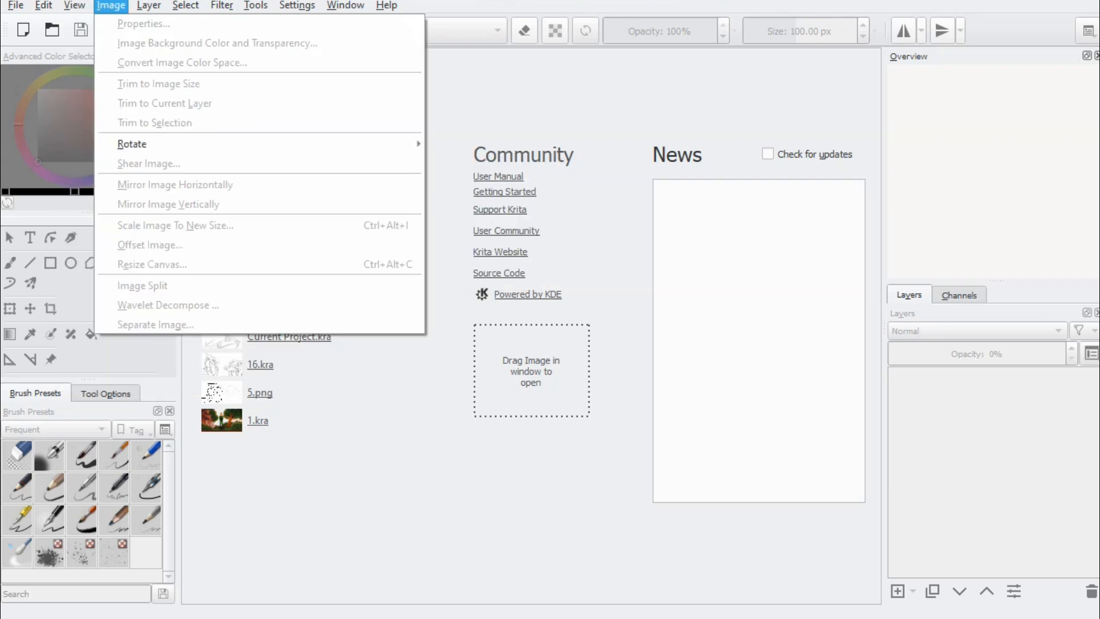
mouse_move(132, 144)
Step: Look through the layer and selection commands, the artistic filters and the available scripts
click(149, 6)
click(148, 5)
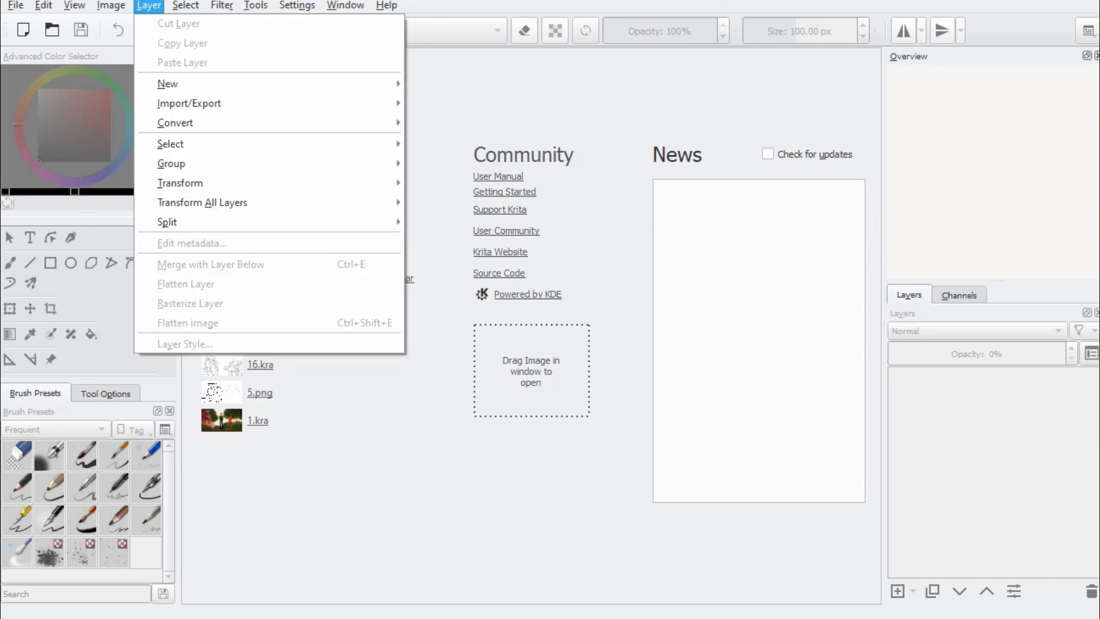
mouse_move(186, 6)
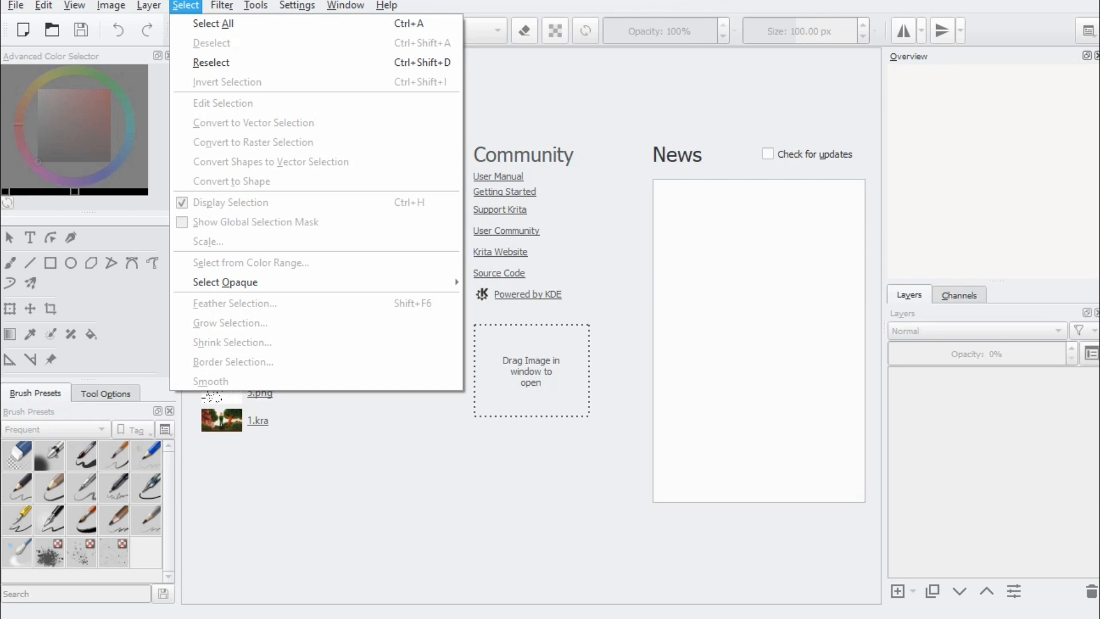
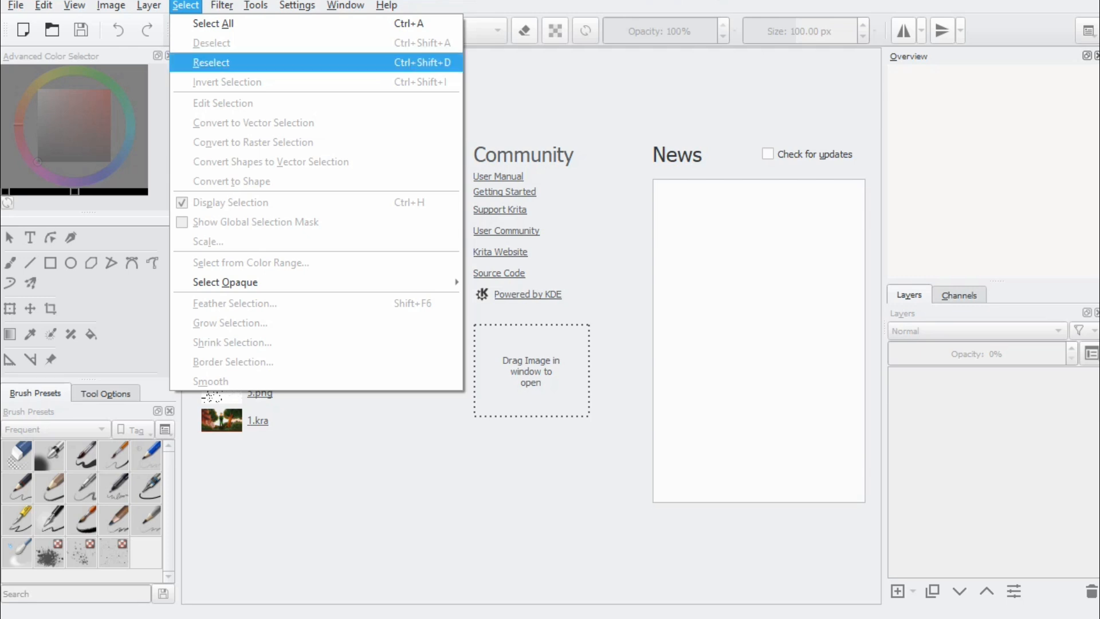
mouse_move(221, 6)
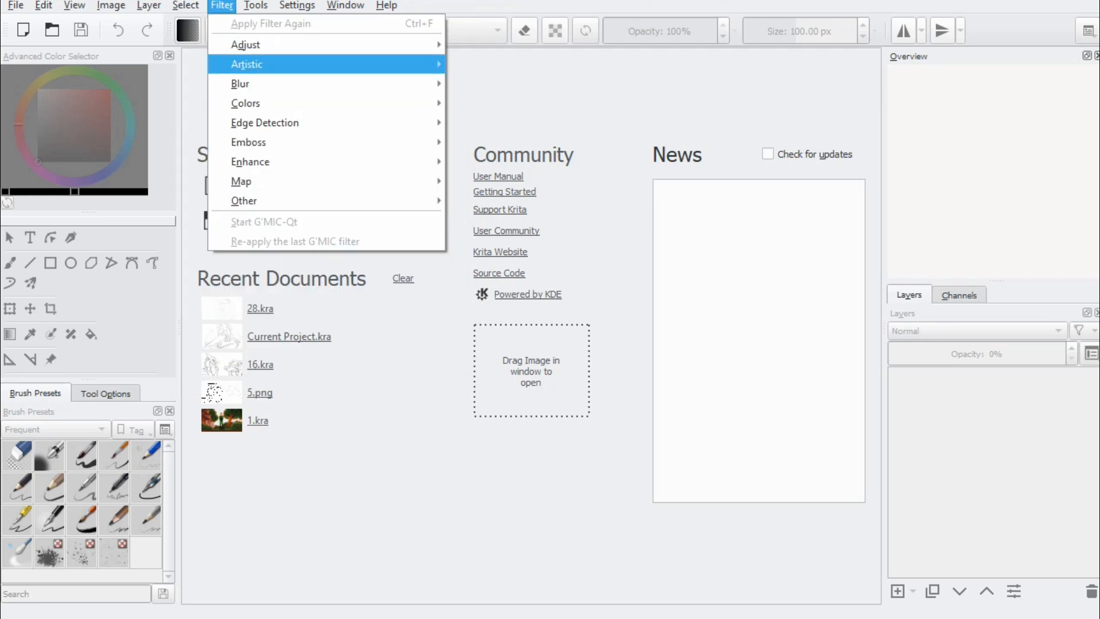
mouse_move(246, 84)
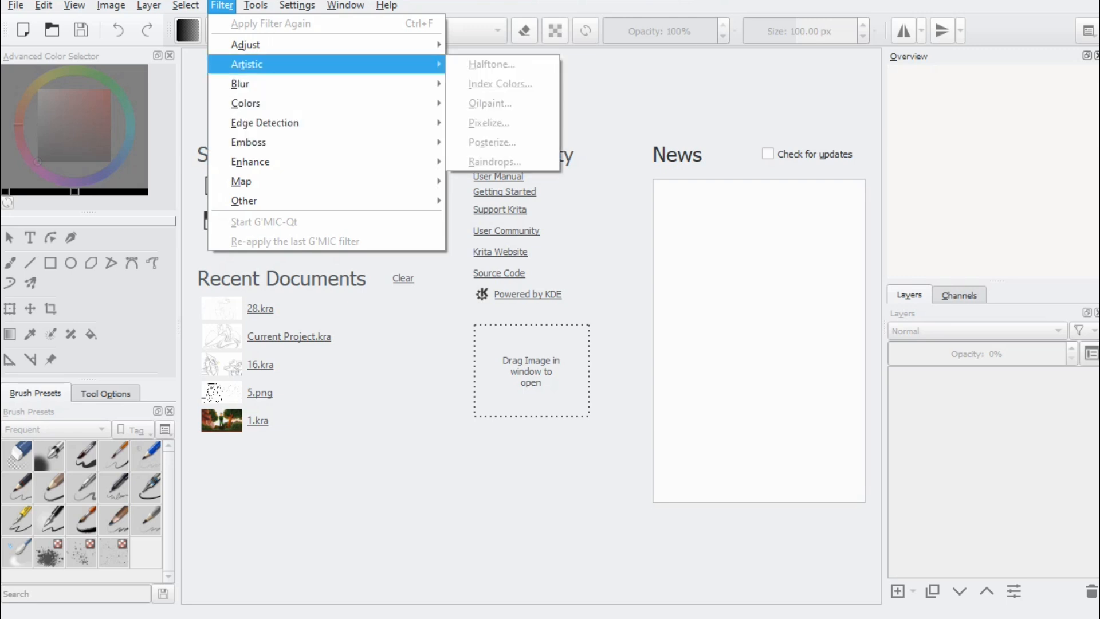
mouse_move(255, 6)
mouse_move(280, 23)
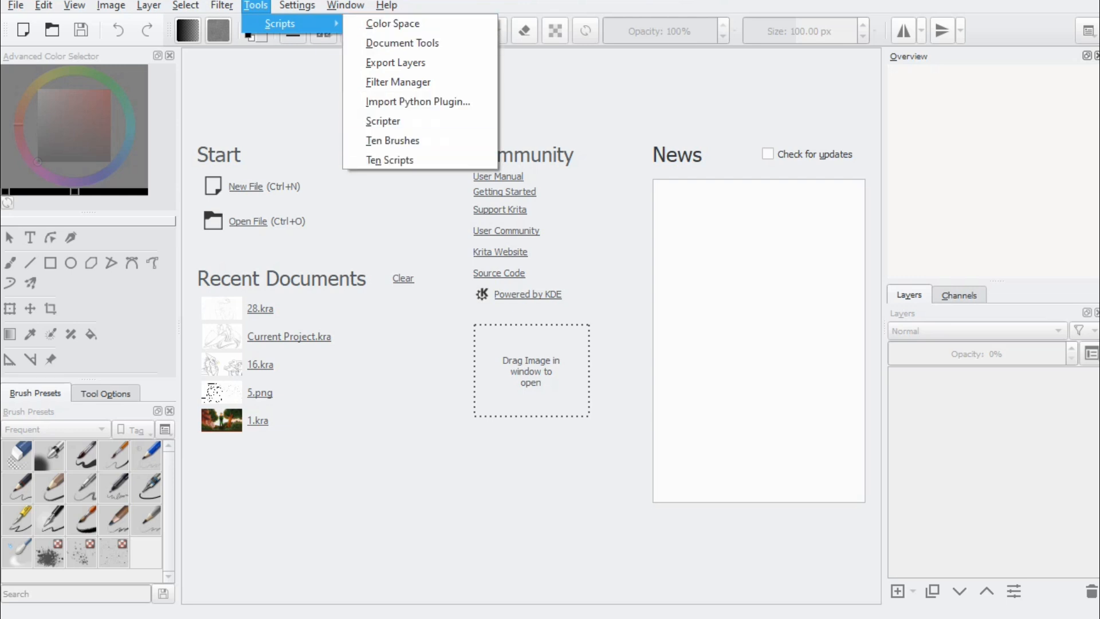
Step: Try the Breeze High Contrast theme and switch back to Breeze Light
mouse_move(297, 5)
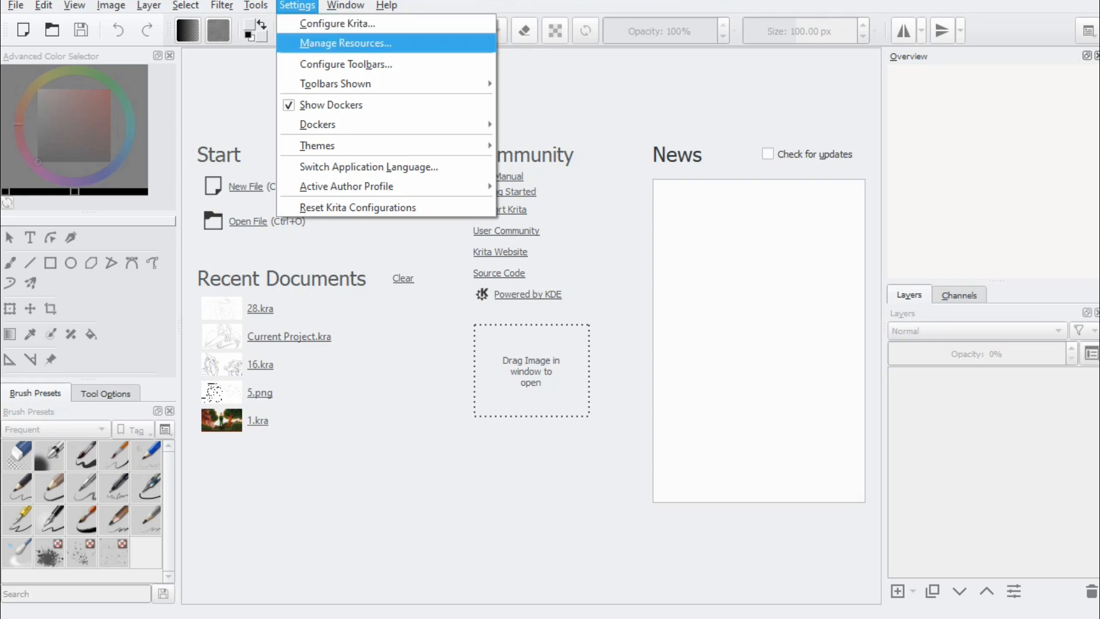
mouse_move(367, 146)
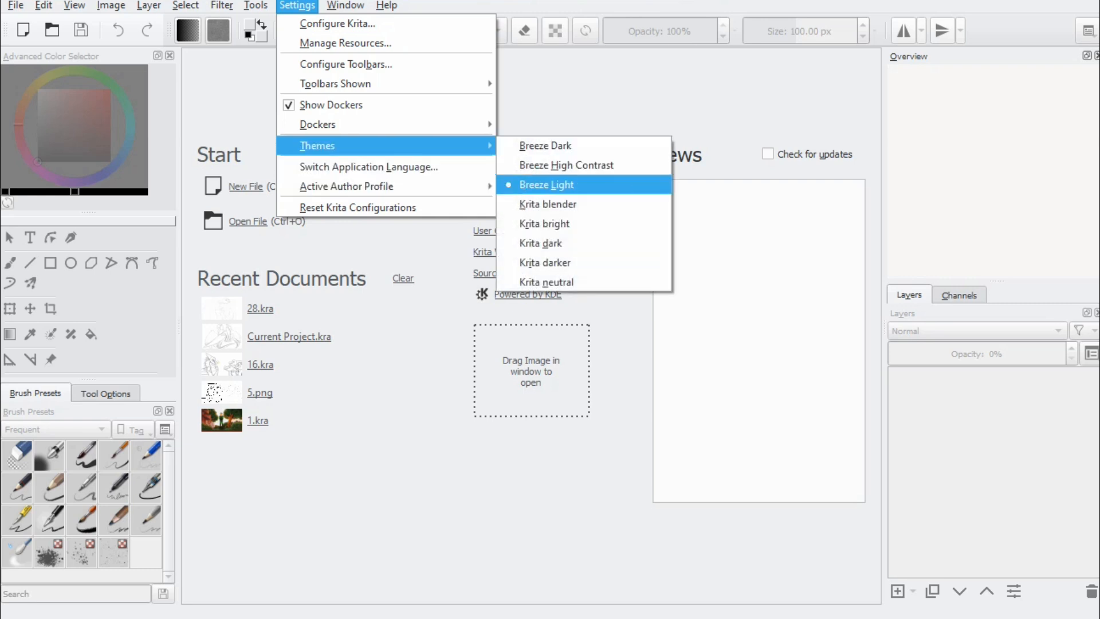
click(566, 165)
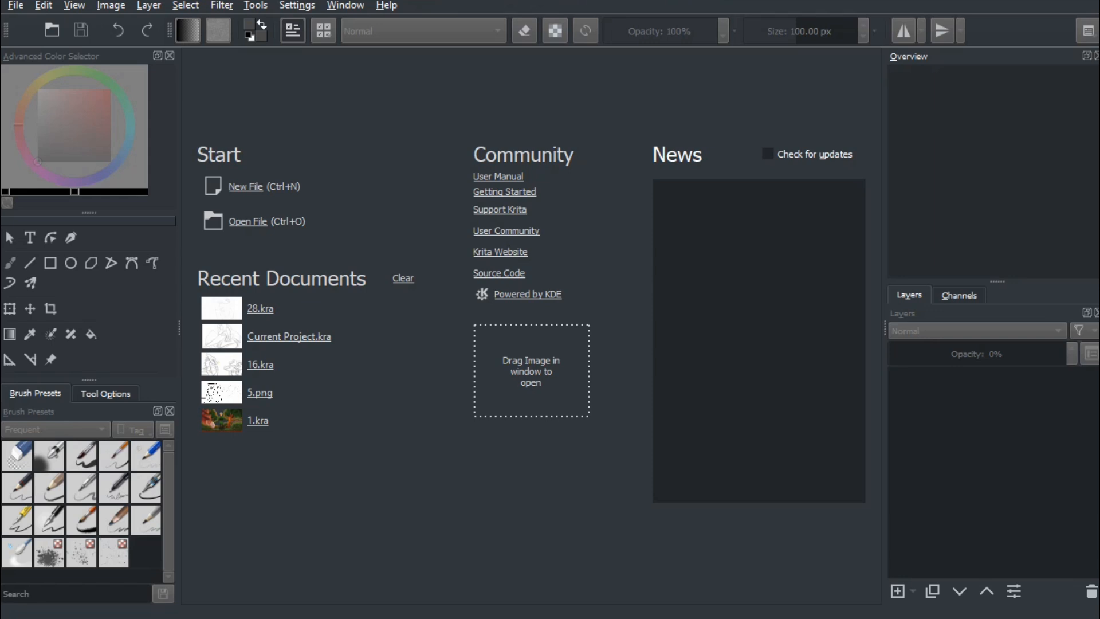
click(297, 5)
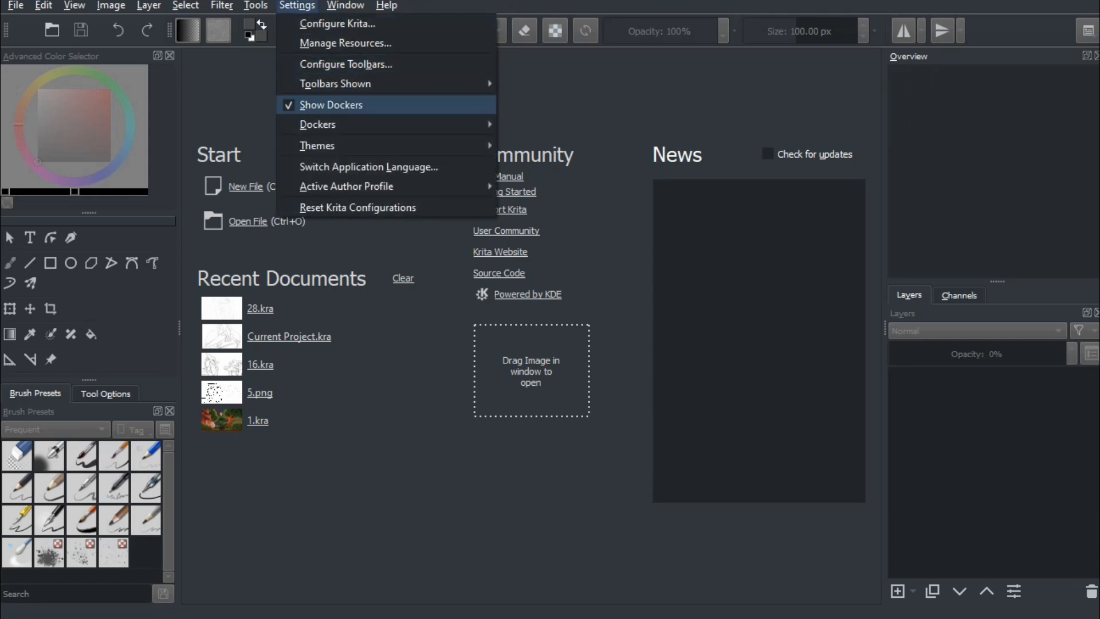
mouse_move(343, 145)
click(547, 184)
Step: Examine which dockers and toolbars can be shown or hidden in the interface settings
click(297, 5)
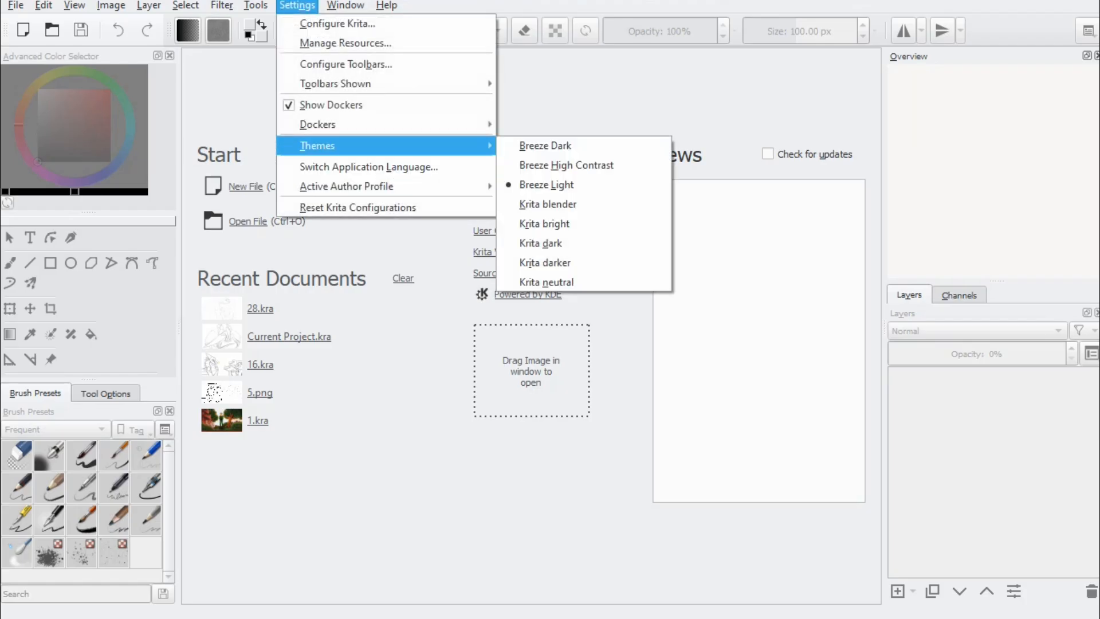
mouse_move(344, 124)
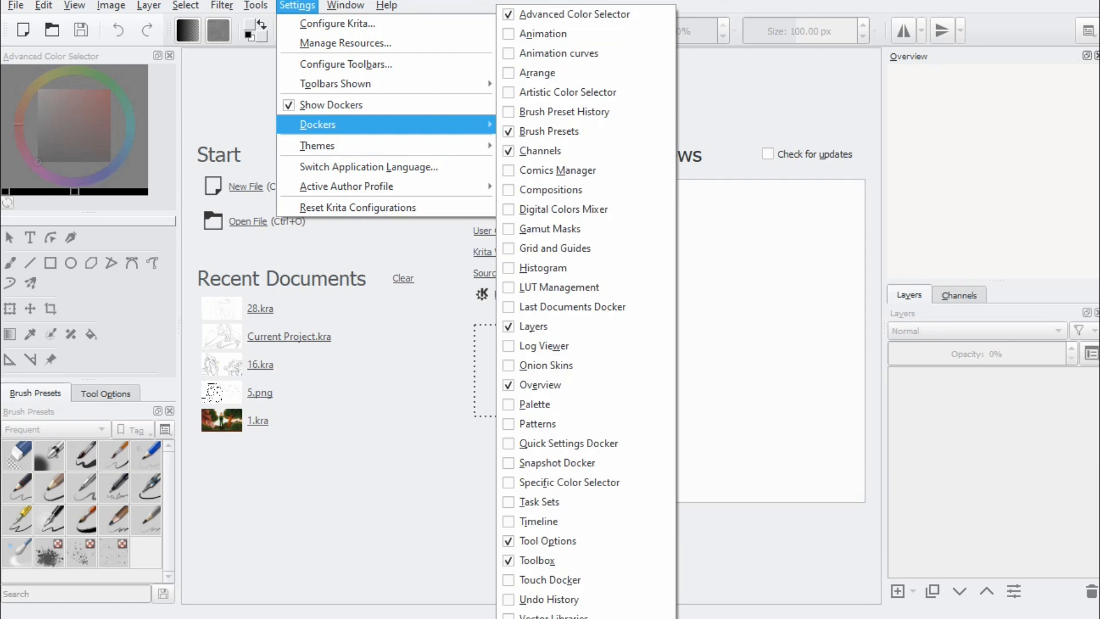
mouse_move(344, 83)
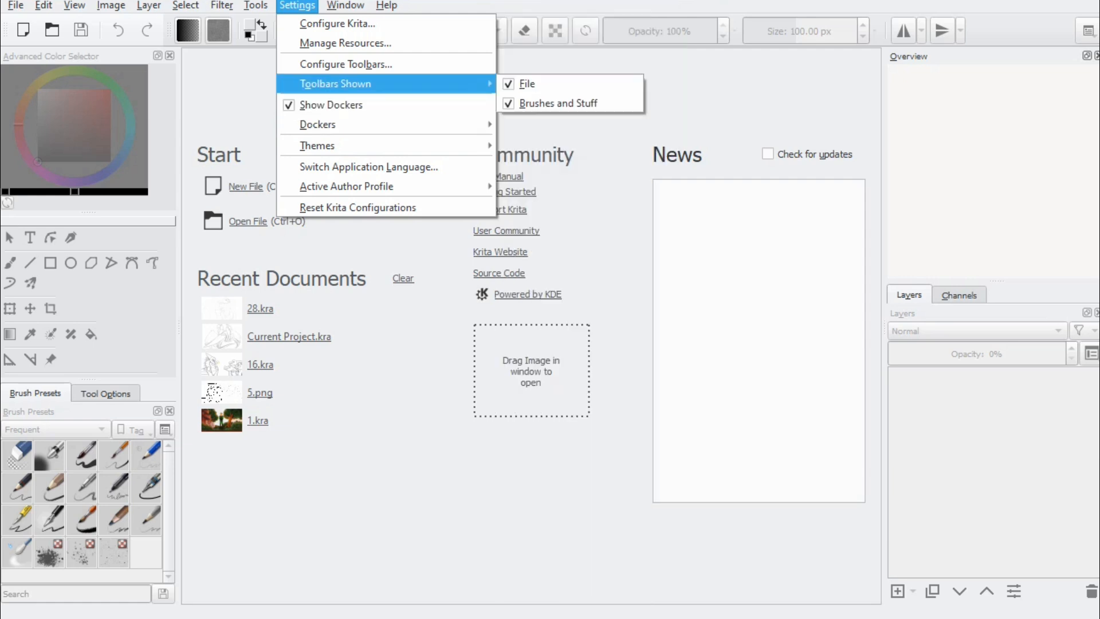
Step: Try the Animation and Default workspaces and switch back to the USE THIS(USE THIS1.kws) workspace
mouse_move(345, 5)
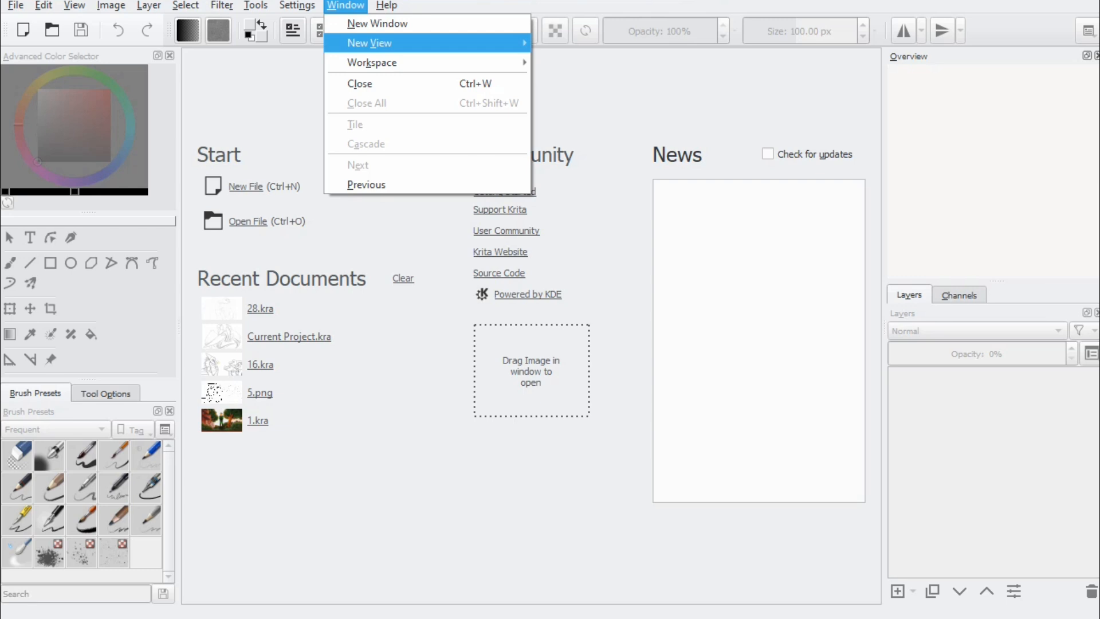
mouse_move(373, 62)
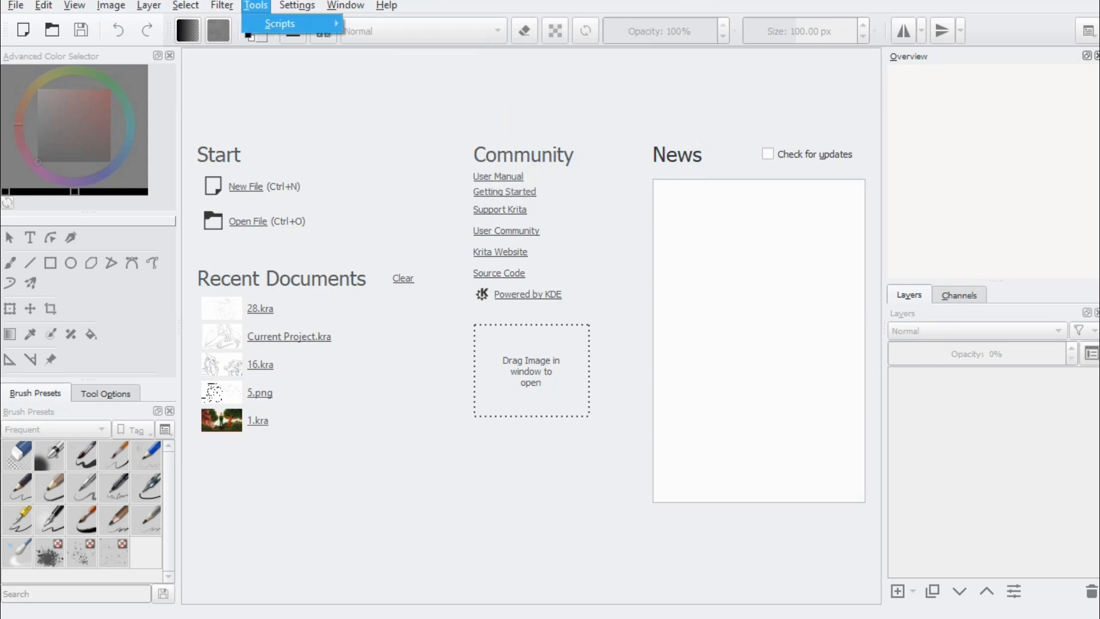
mouse_move(297, 6)
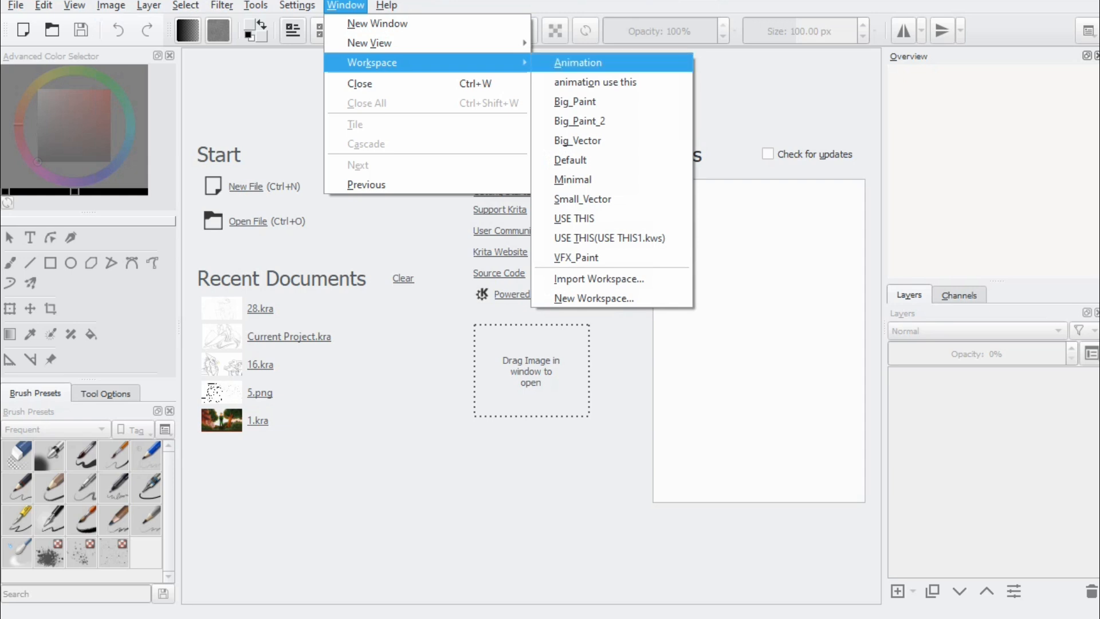
click(578, 62)
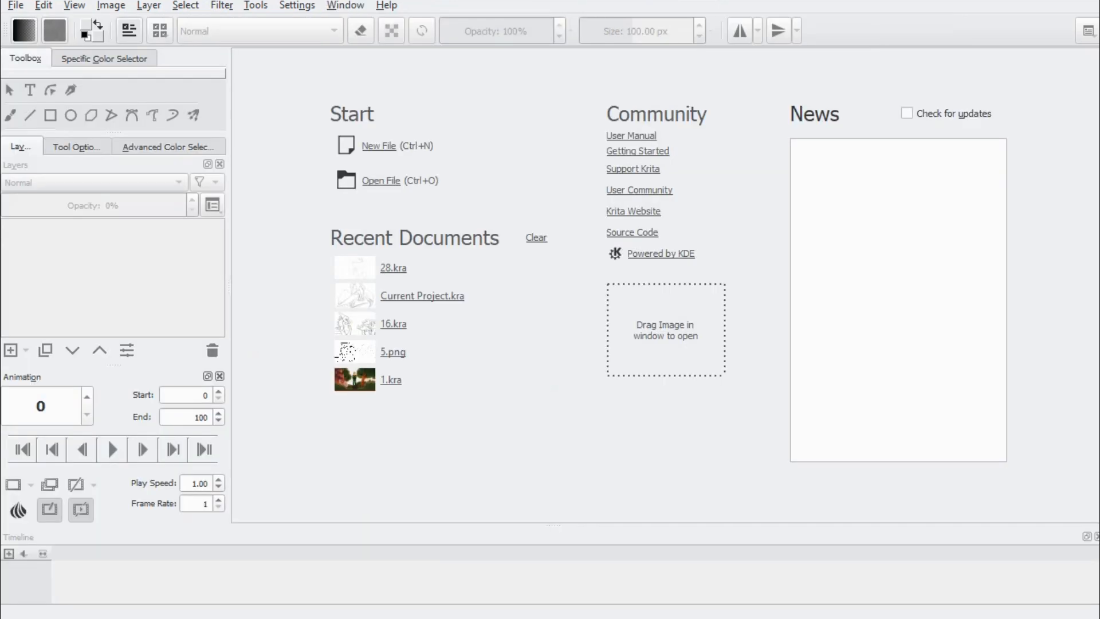
click(345, 6)
mouse_move(372, 62)
click(578, 160)
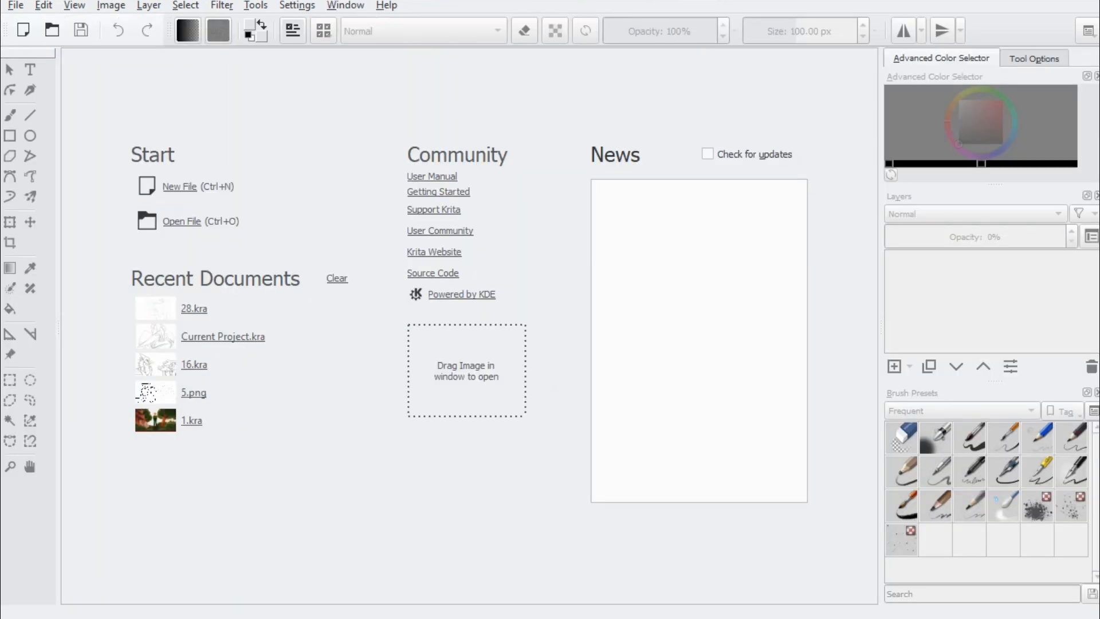
click(346, 5)
mouse_move(372, 62)
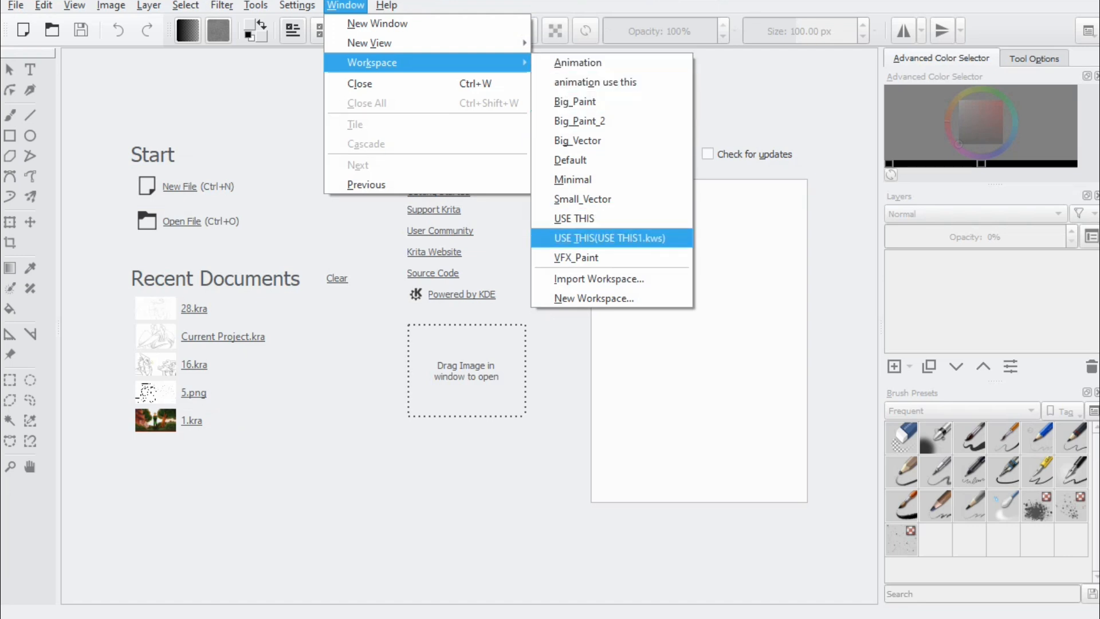
click(610, 238)
Step: Examine the dialog for saving a new workspace and leave it without creating one
click(345, 6)
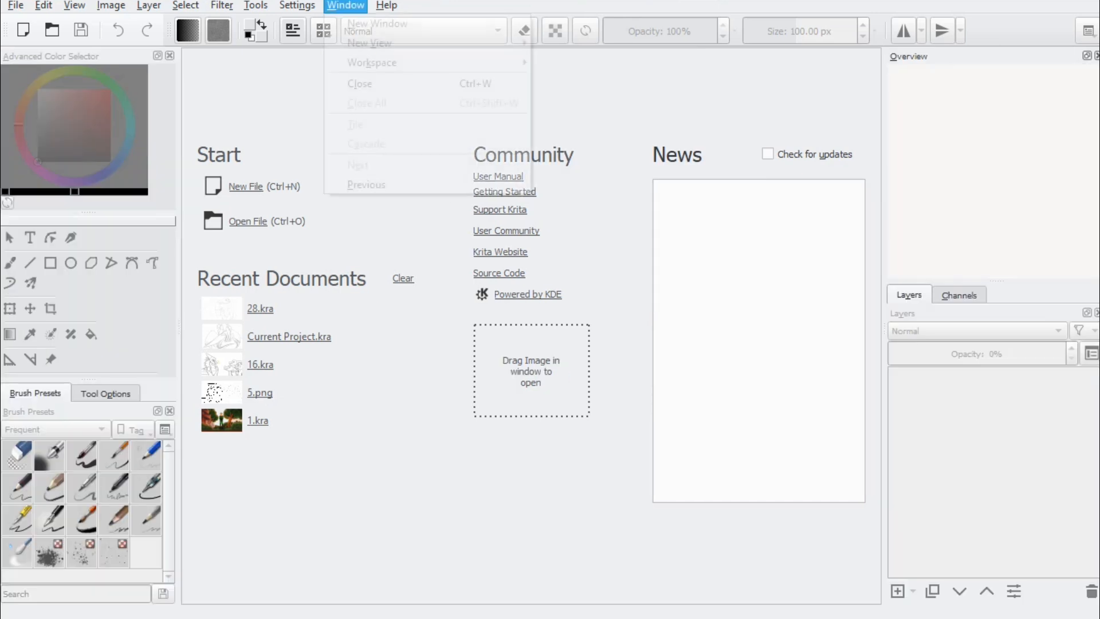
mouse_move(372, 63)
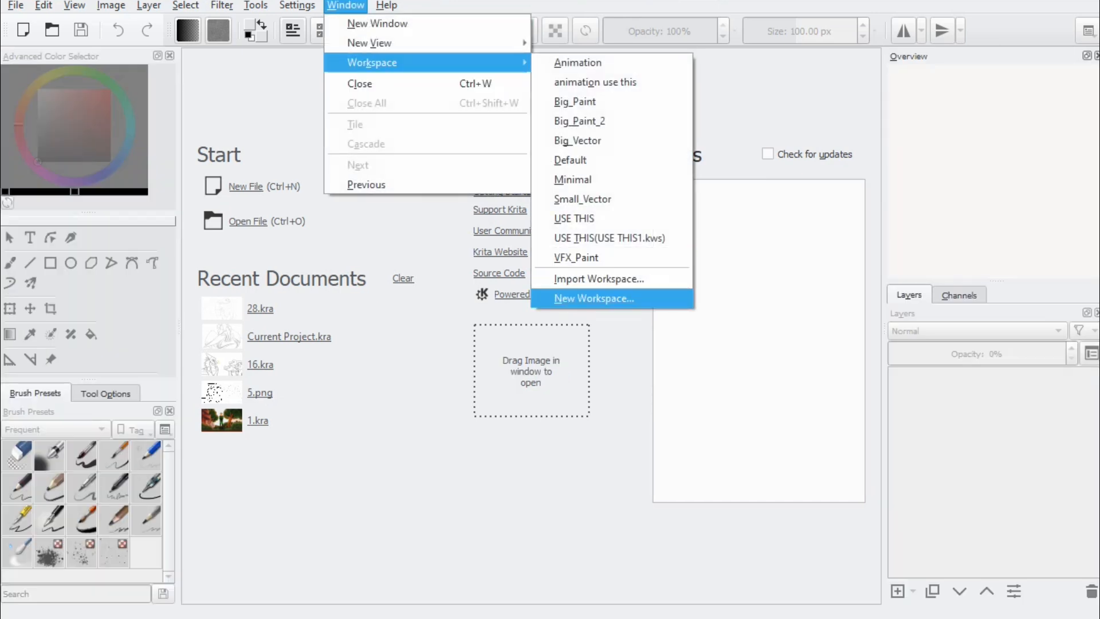
click(593, 298)
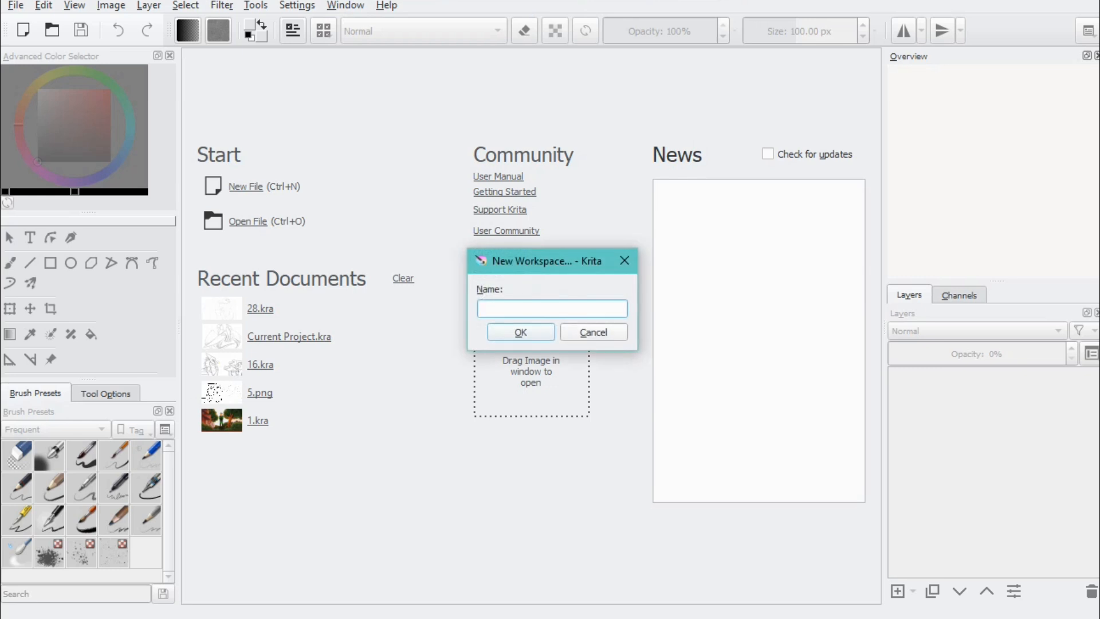
click(593, 332)
Step: Look through the configuration settings, the workspace list and the help commands
click(297, 5)
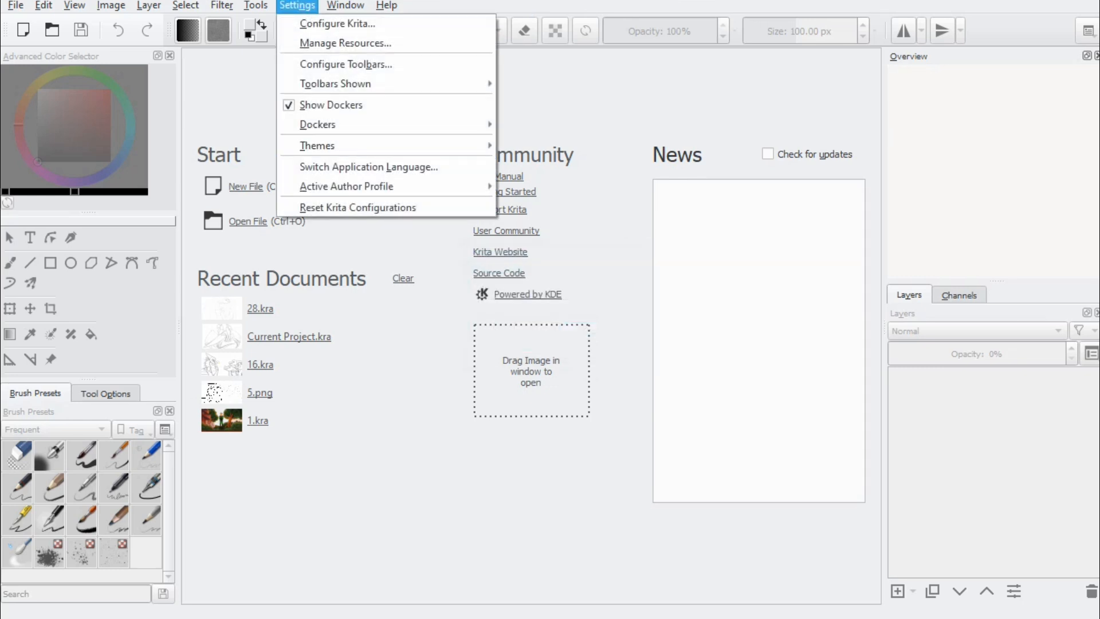
click(346, 5)
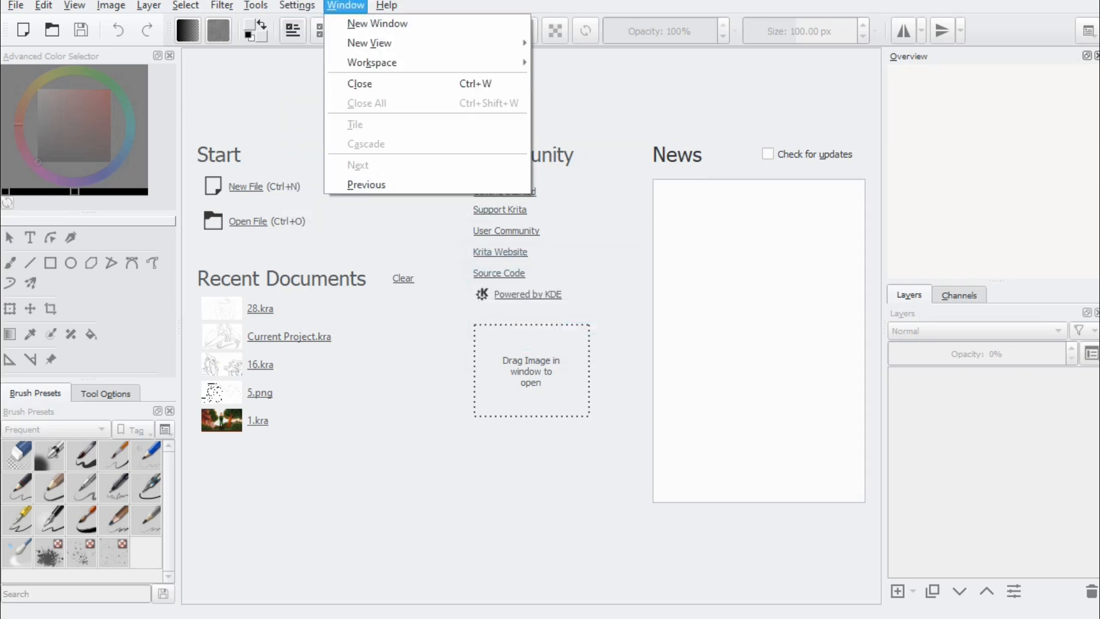
mouse_move(373, 63)
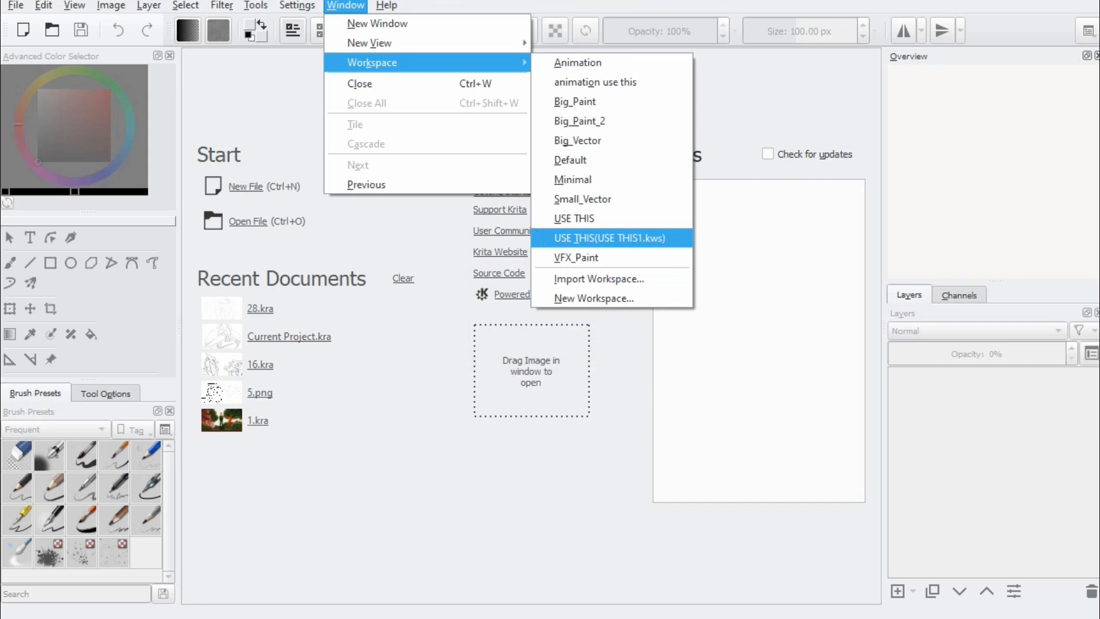
mouse_move(387, 6)
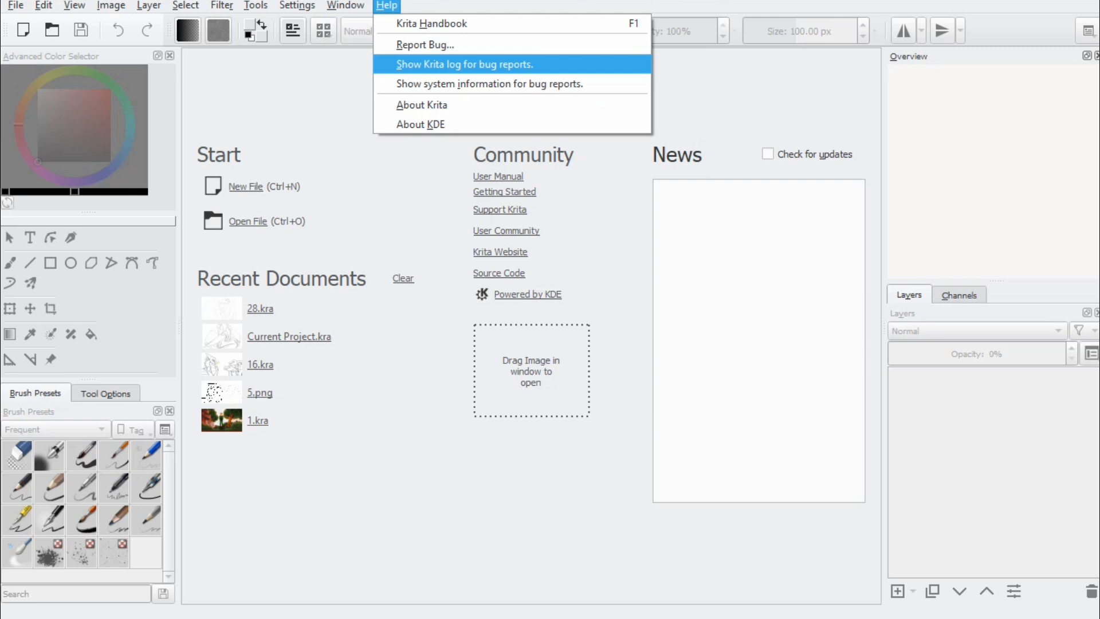
click(298, 6)
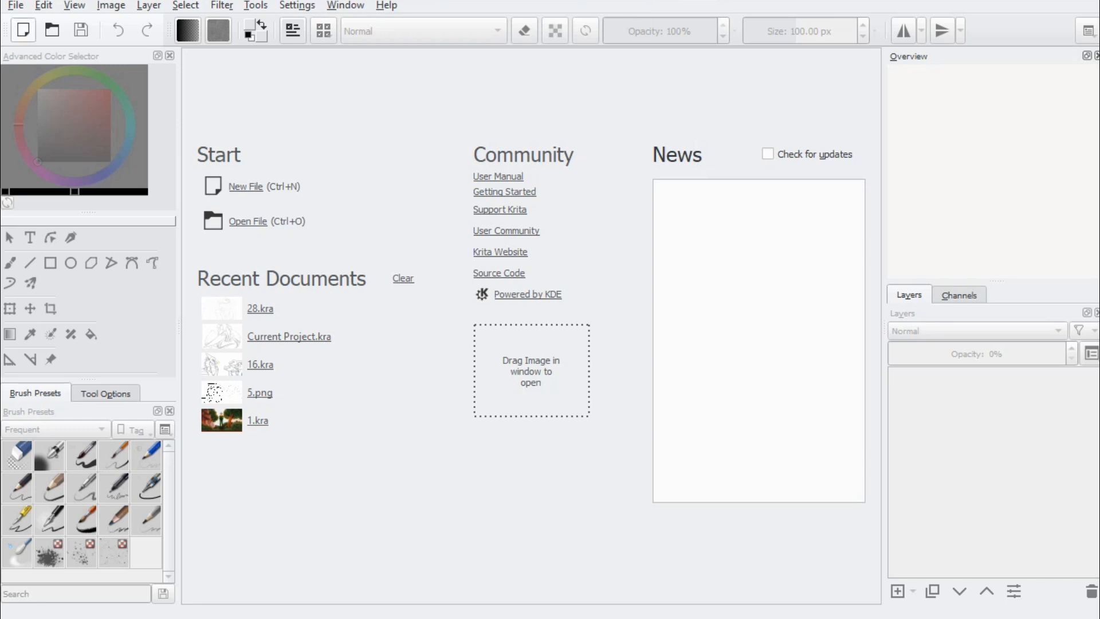
Step: Create a custom 2000 by 2000 pixel document at 100 ppi in 8-bit RGB/Alpha
click(23, 30)
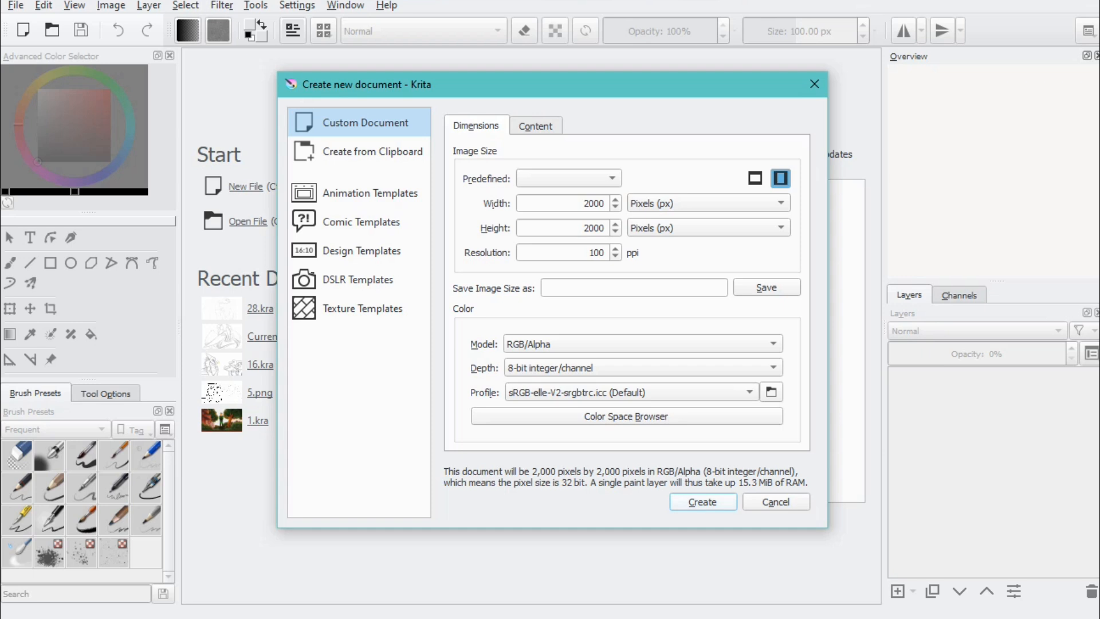
key(Return)
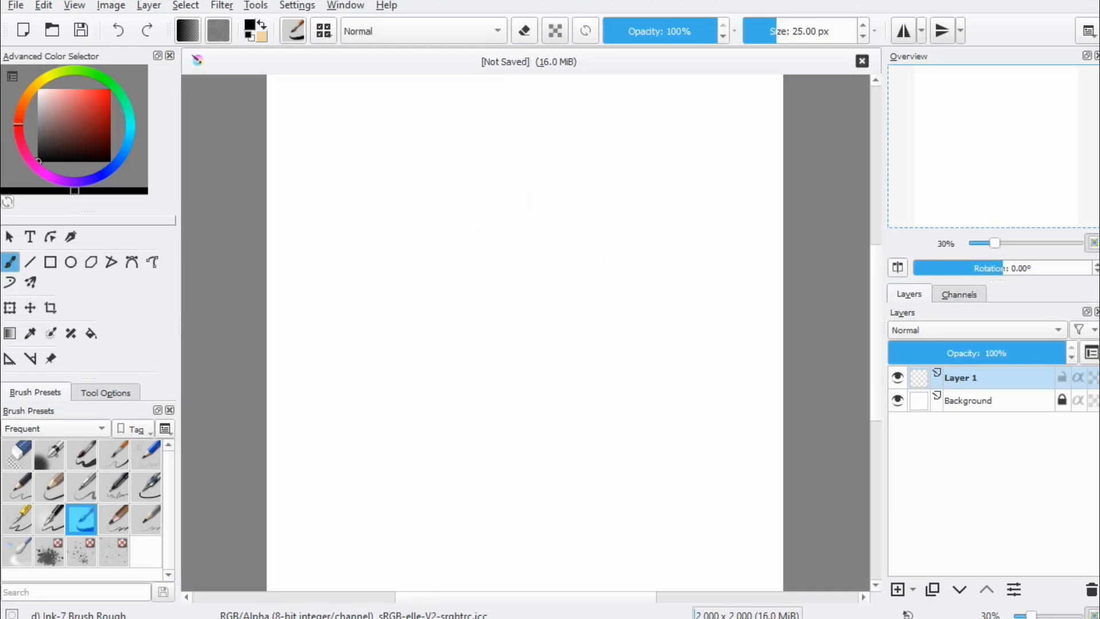
Step: Open the existing drawing 1.kra from the Everybody Loves Me PMV folder, view it and close it
click(52, 31)
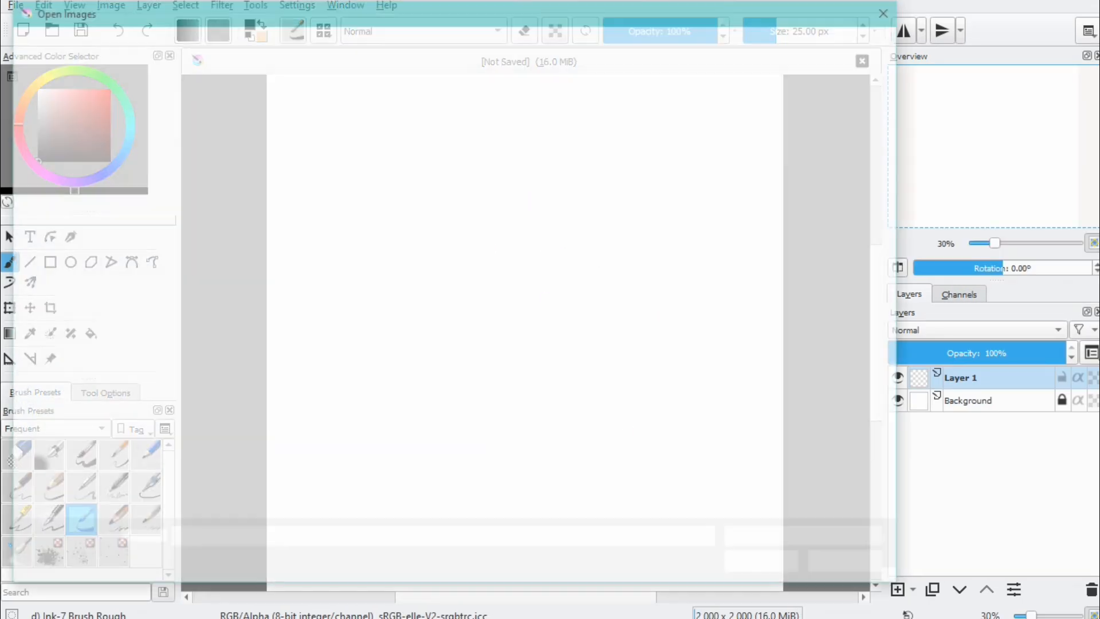
click(378, 144)
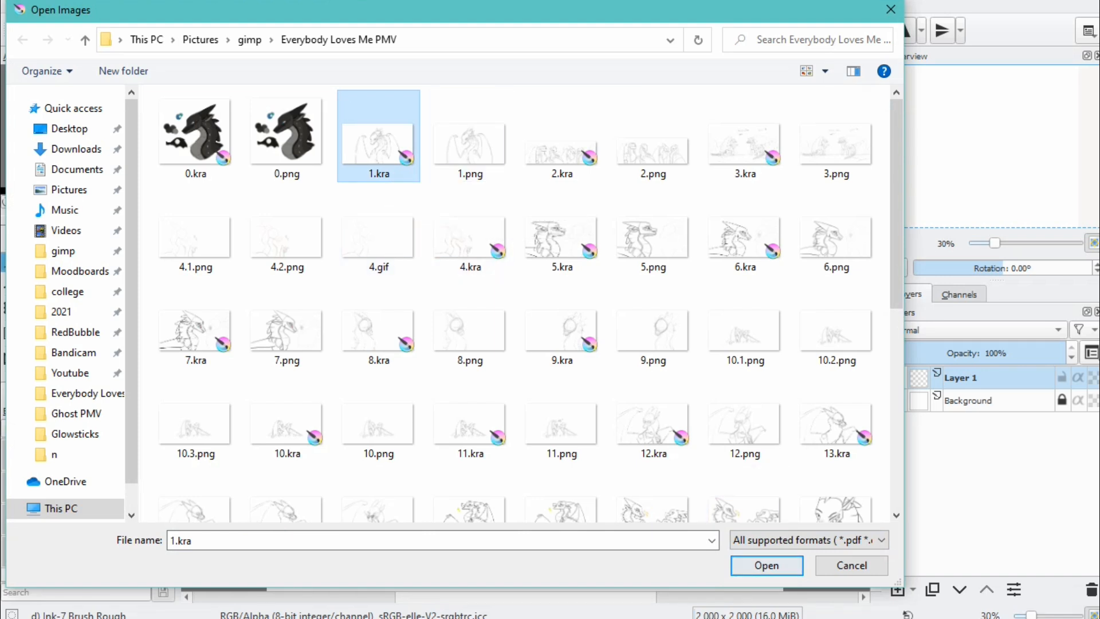
click(766, 565)
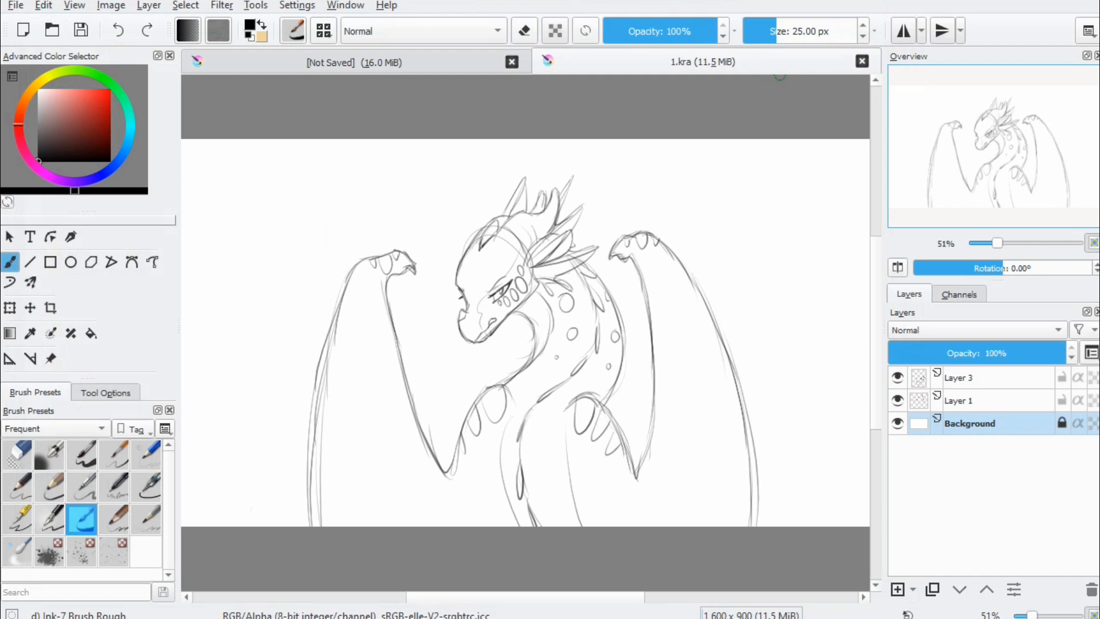
click(863, 61)
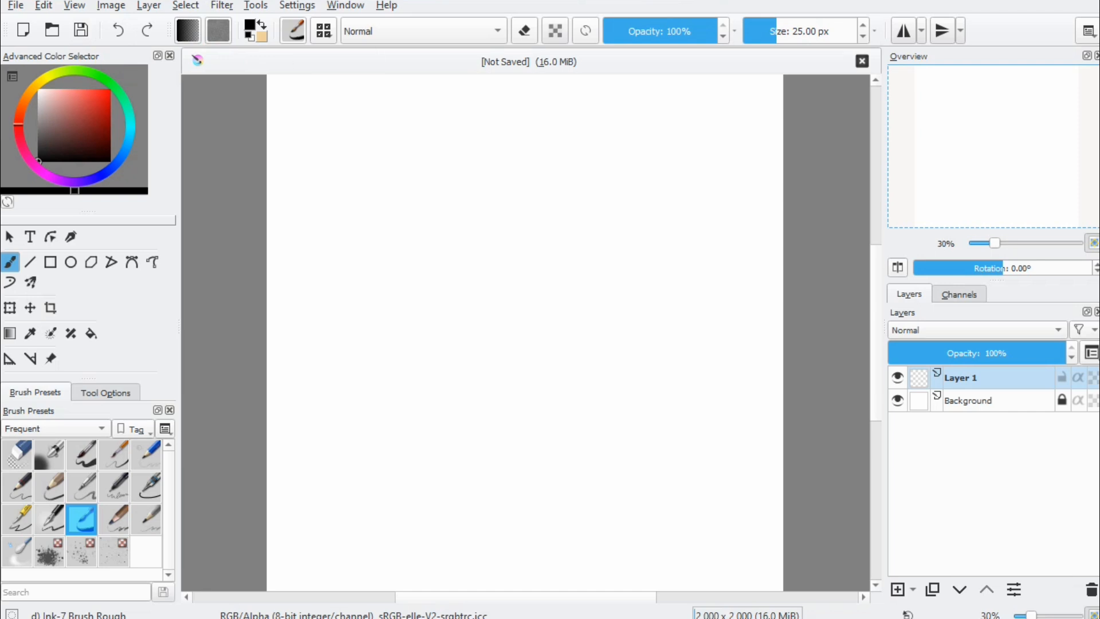
Step: In the brush editor, review the Ink-7 Brush Rough preset and set the Texture Splat preset's spacing to 3.99
click(294, 31)
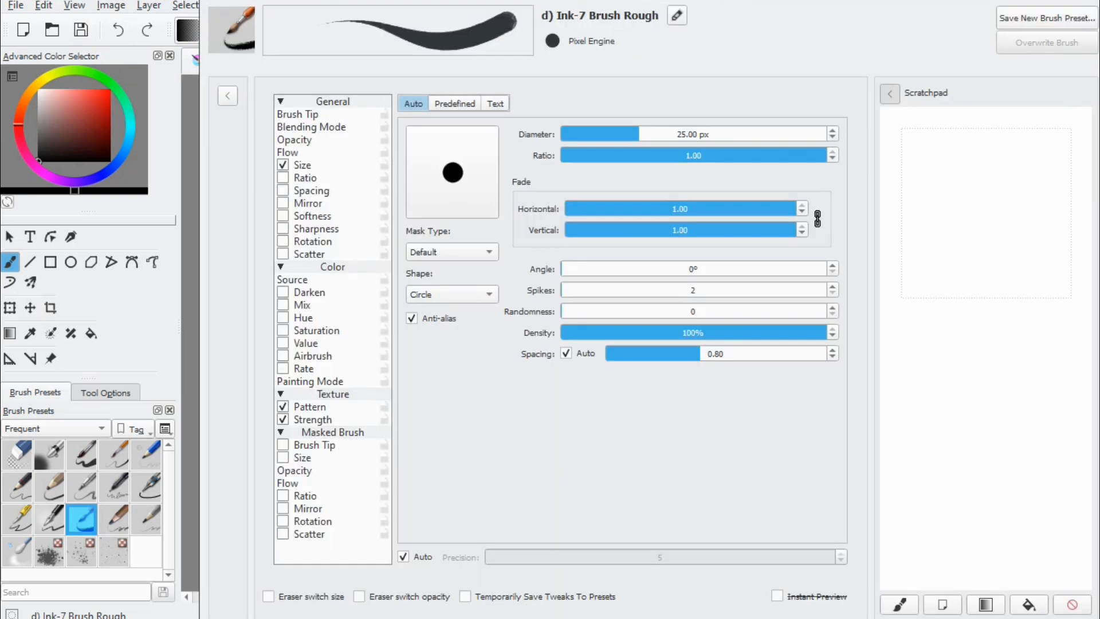
click(113, 552)
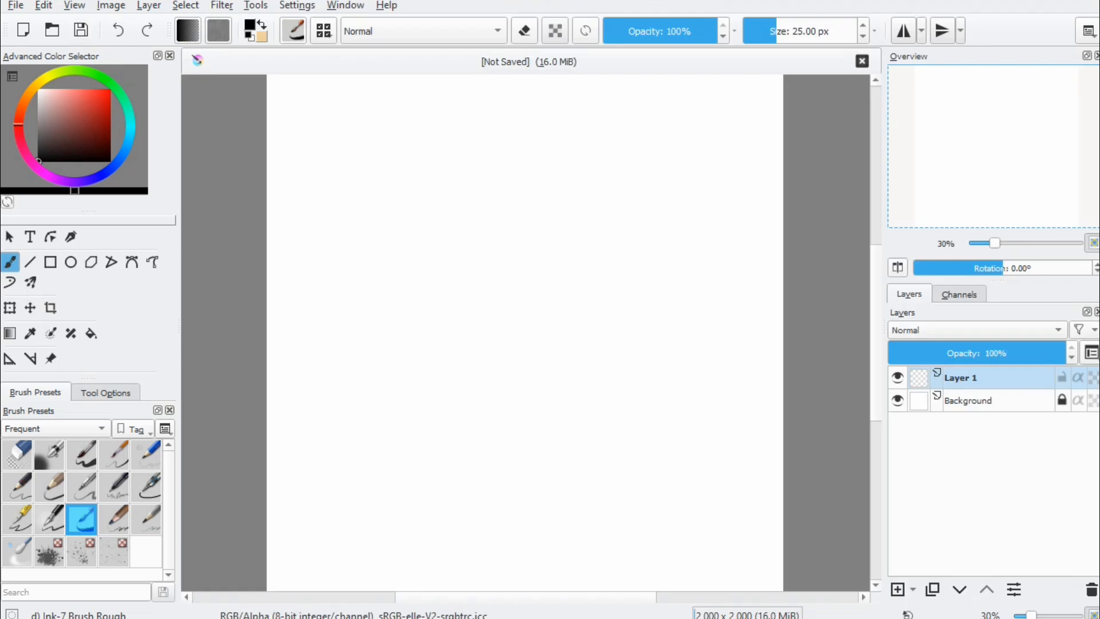
click(114, 552)
click(82, 551)
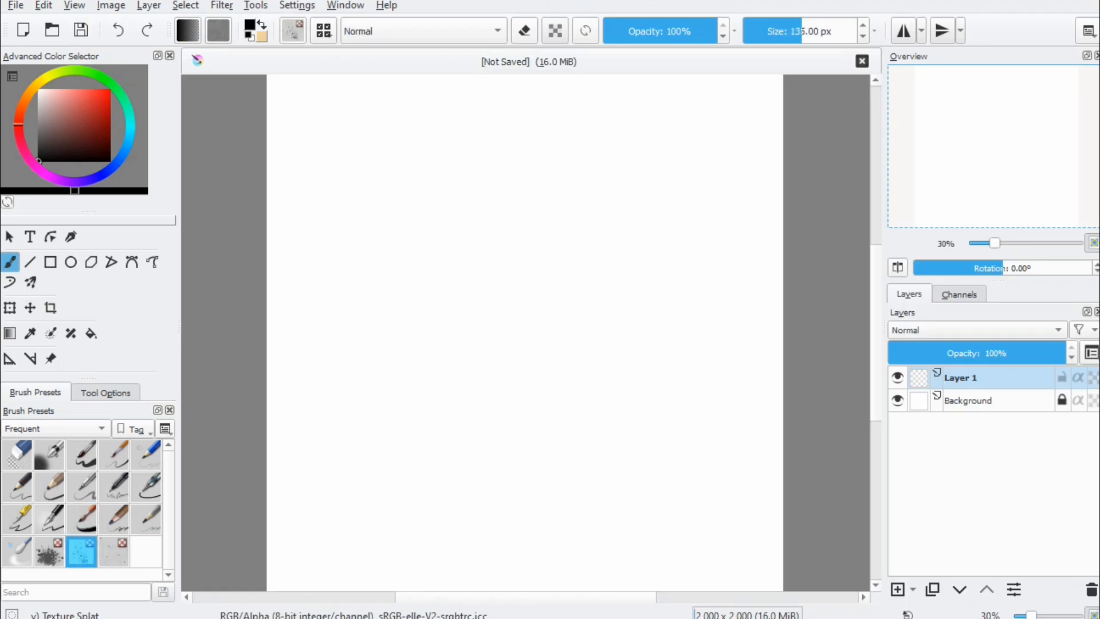
click(293, 31)
click(799, 231)
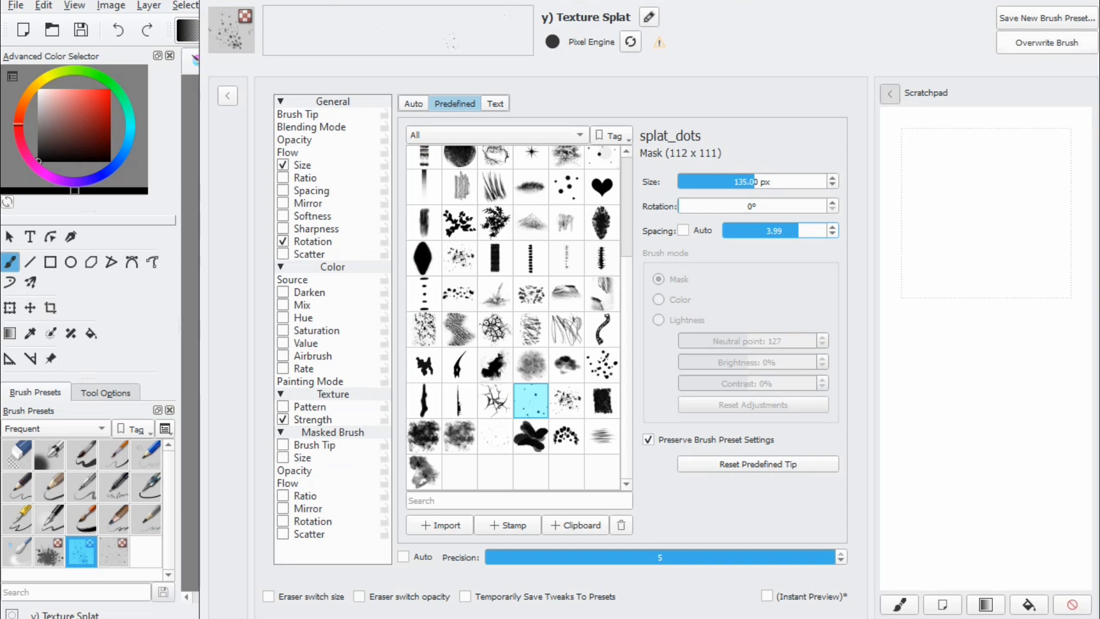
key(Escape)
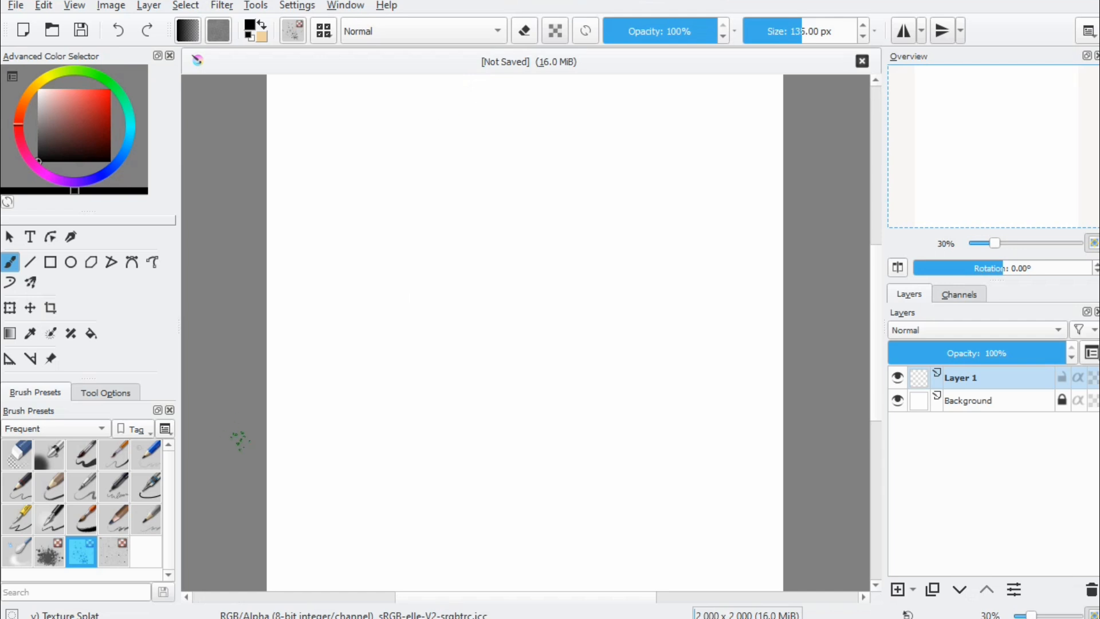
Step: Try the eraser mode and the preserve alpha option with test strokes on the Background layer
key(e)
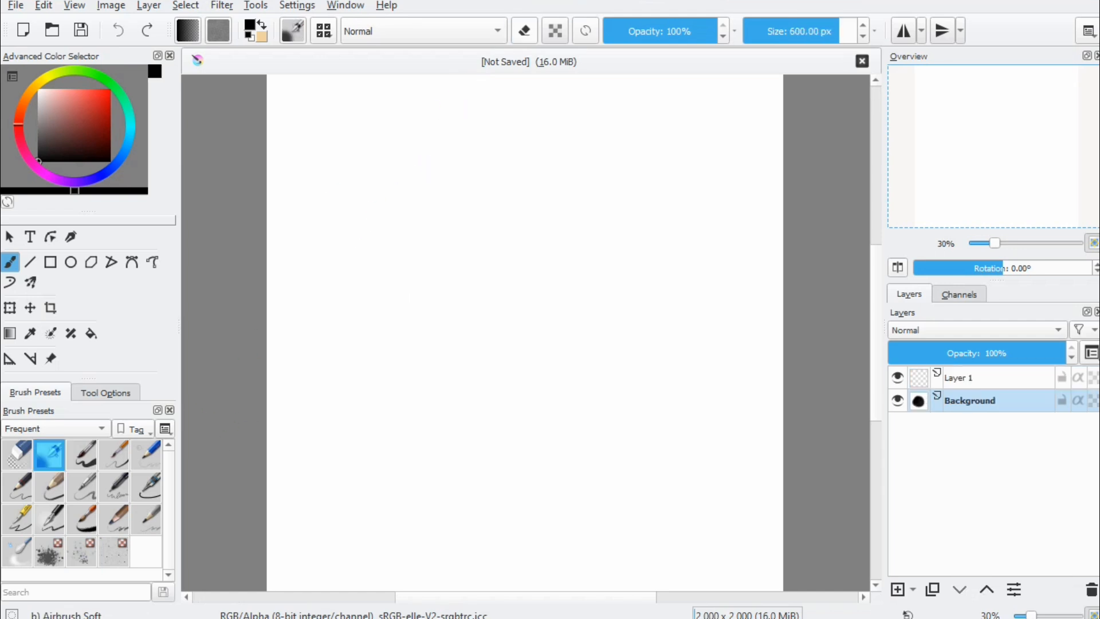
click(555, 31)
click(524, 31)
click(555, 31)
mouse_move(458, 190)
mouse_down()
mouse_move(580, 223)
mouse_move(500, 292)
mouse_move(341, 244)
mouse_up()
click(49, 520)
mouse_move(421, 354)
mouse_down()
mouse_move(387, 403)
mouse_move(572, 502)
mouse_move(504, 369)
mouse_move(375, 370)
mouse_up()
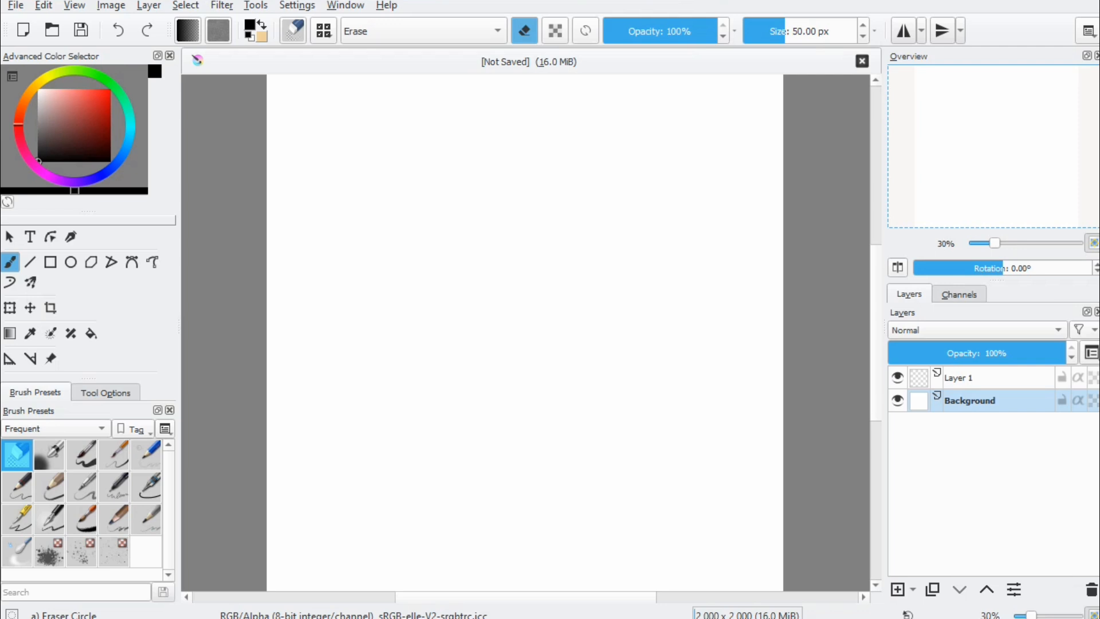
Step: Paint a 40 px Basic-5 Size test stroke at full opacity and several crossing strokes at 49% opacity
key(slash)
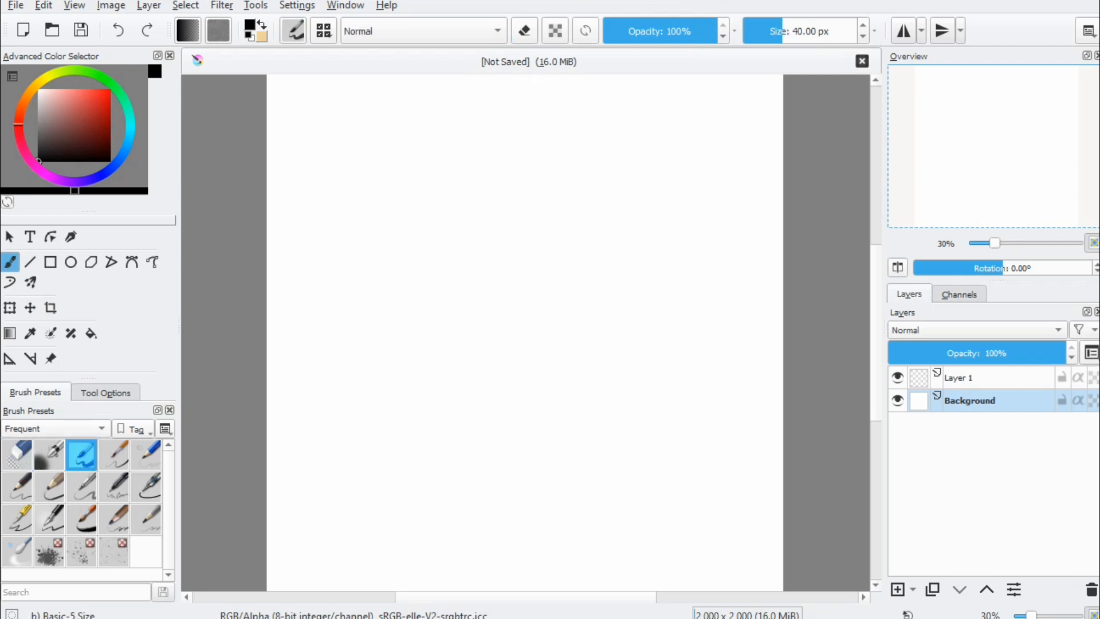
drag(558, 121, 486, 338)
key(o)
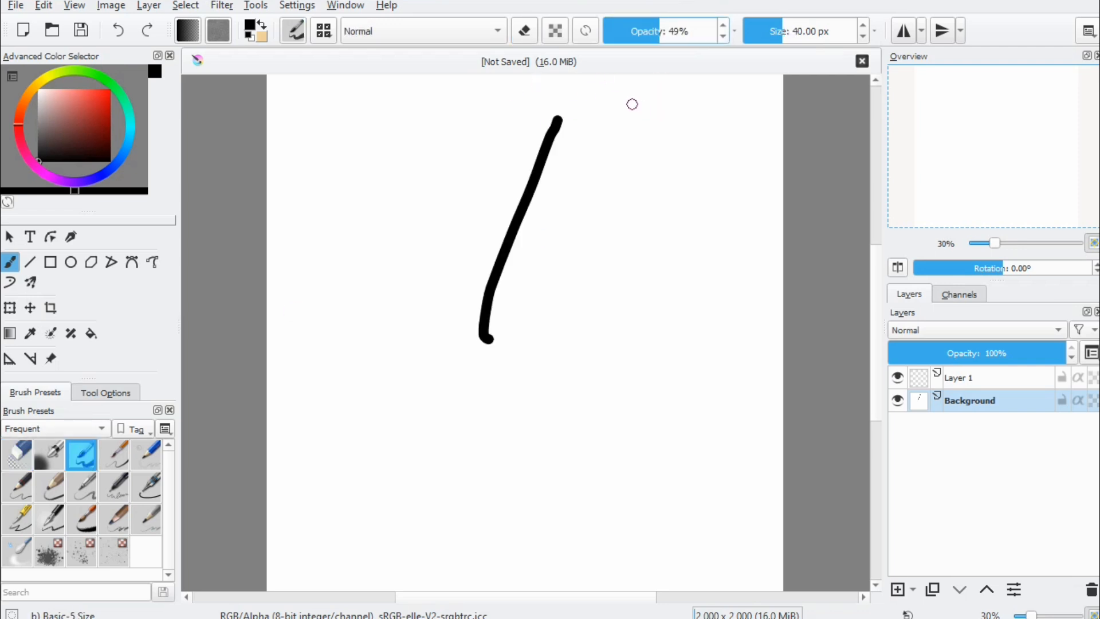
drag(632, 104, 513, 357)
drag(571, 112, 637, 260)
drag(669, 180, 540, 196)
drag(545, 203, 635, 178)
Step: Lower the brush opacity to 29% and paint three crossing test strokes beside the others
click(636, 30)
drag(706, 127, 663, 292)
drag(652, 216, 729, 269)
drag(727, 219, 626, 264)
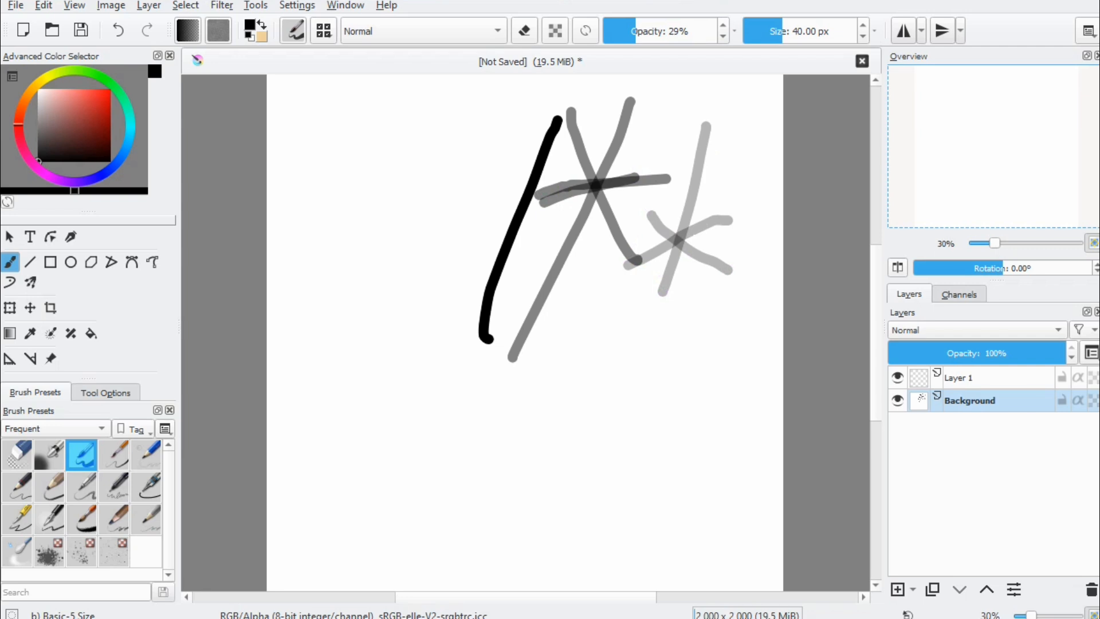
Step: Undo all the opacity test strokes on the Background layer
click(119, 30)
click(119, 31)
click(119, 30)
click(119, 31)
click(119, 30)
click(118, 30)
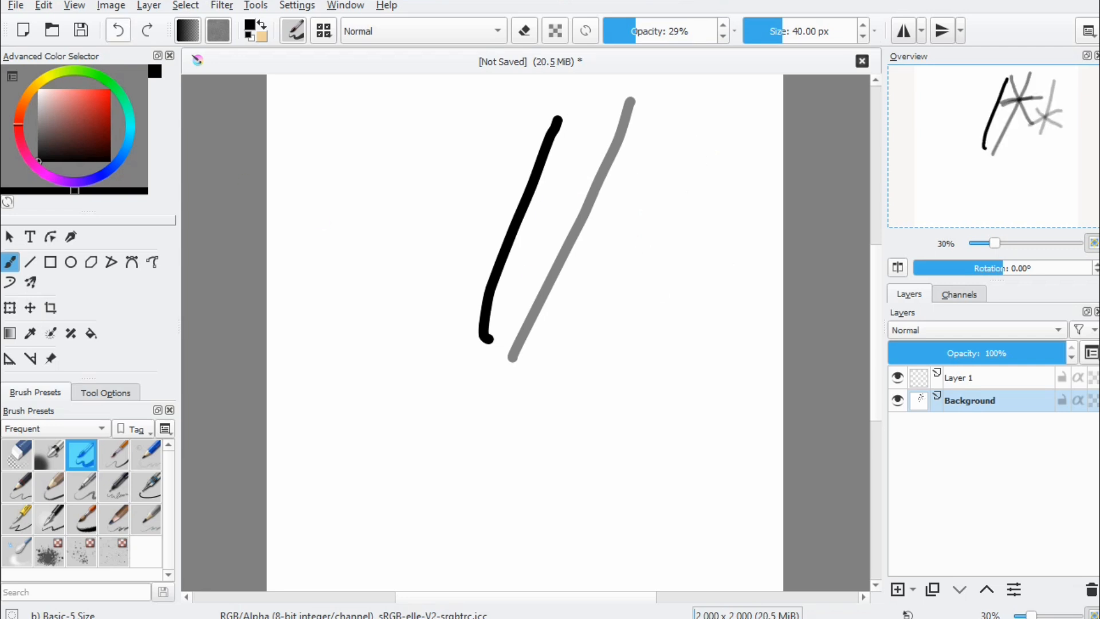
click(119, 30)
click(119, 30)
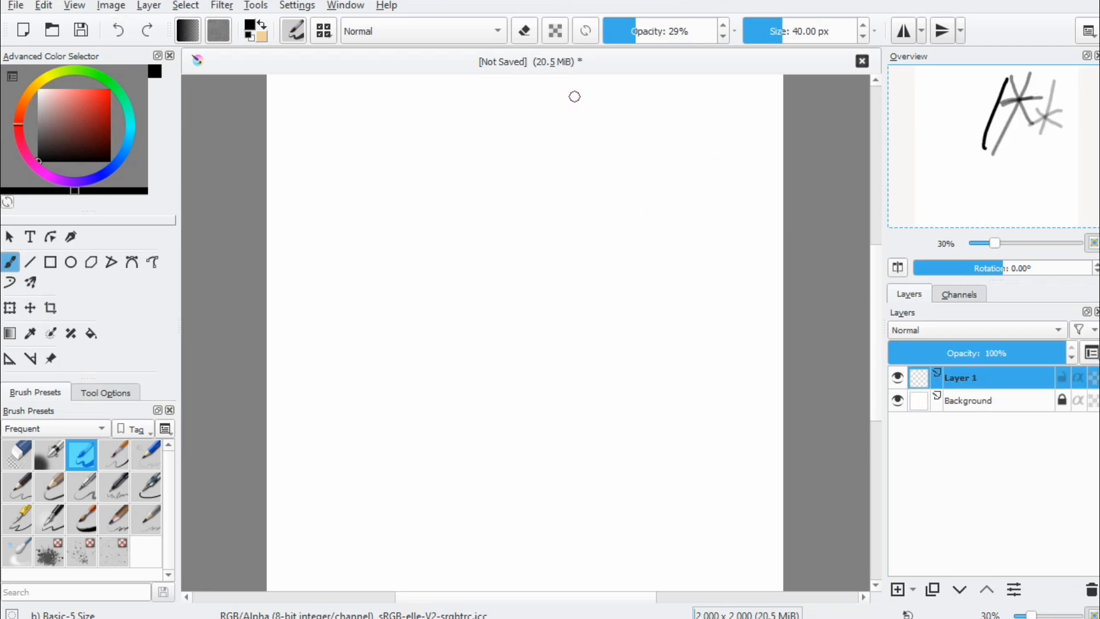
Step: Paint one thick stroke with a 412.43 px brush and two thin strokes at 74.65 px on Layer 1
drag(822, 32, 828, 32)
drag(660, 141, 434, 297)
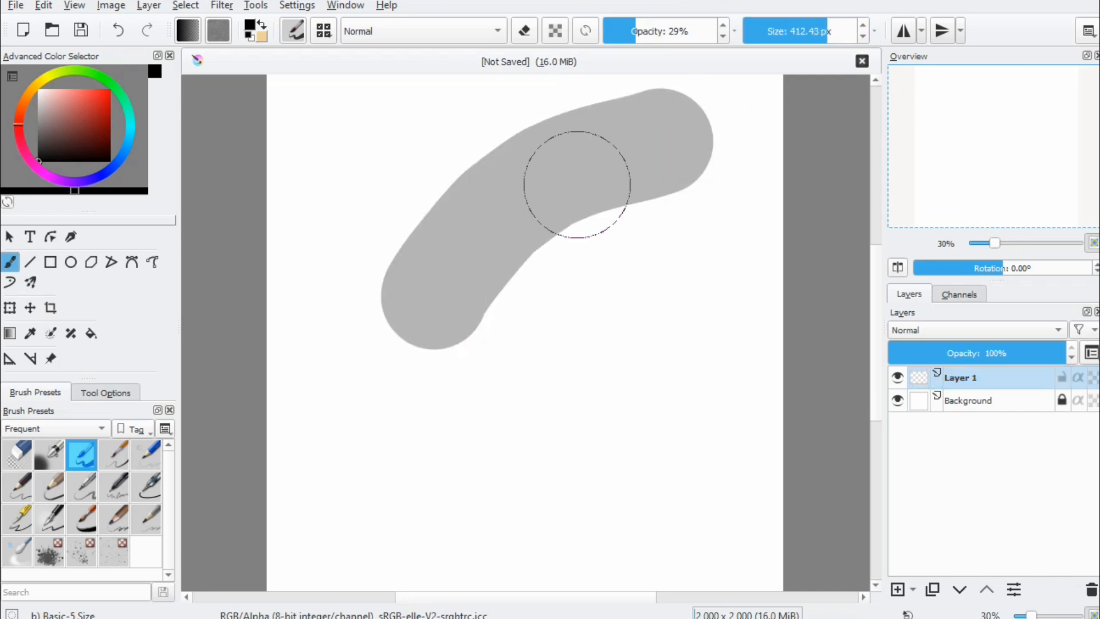
click(791, 32)
drag(743, 267, 564, 394)
drag(729, 178, 544, 281)
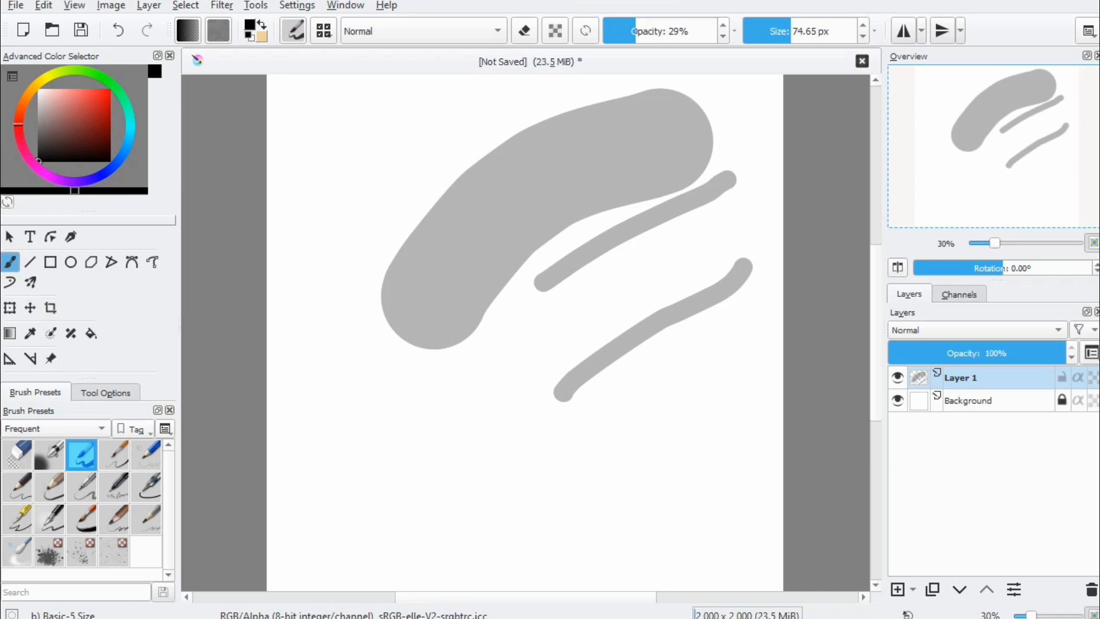
Step: Reselect the Basic-5 Size preset and scribble looping black strokes at 40 px over the grey ones
click(114, 454)
click(81, 454)
click(114, 455)
click(81, 455)
mouse_move(381, 155)
mouse_down()
mouse_move(599, 298)
mouse_move(591, 419)
mouse_up()
mouse_move(456, 442)
mouse_down()
mouse_move(447, 440)
mouse_move(531, 206)
mouse_up()
drag(511, 187, 494, 227)
mouse_move(571, 229)
mouse_down()
mouse_move(468, 188)
mouse_move(528, 209)
mouse_move(617, 200)
mouse_up()
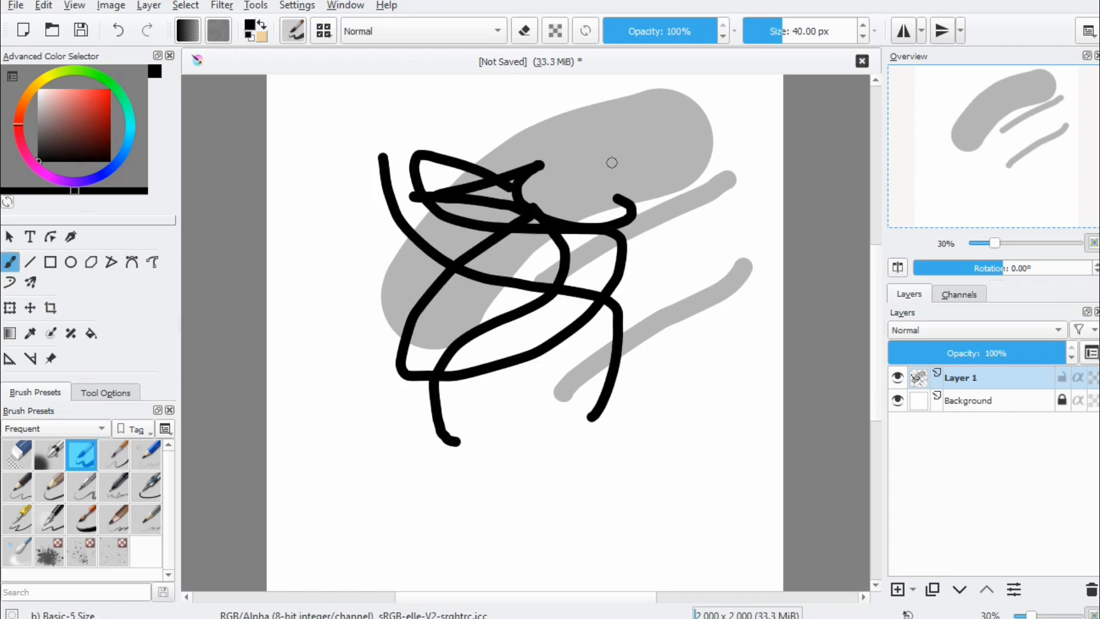
Step: Add one more black zigzag stroke over the scribble and view the extra Opacity and Flow brush sliders
drag(608, 159, 571, 222)
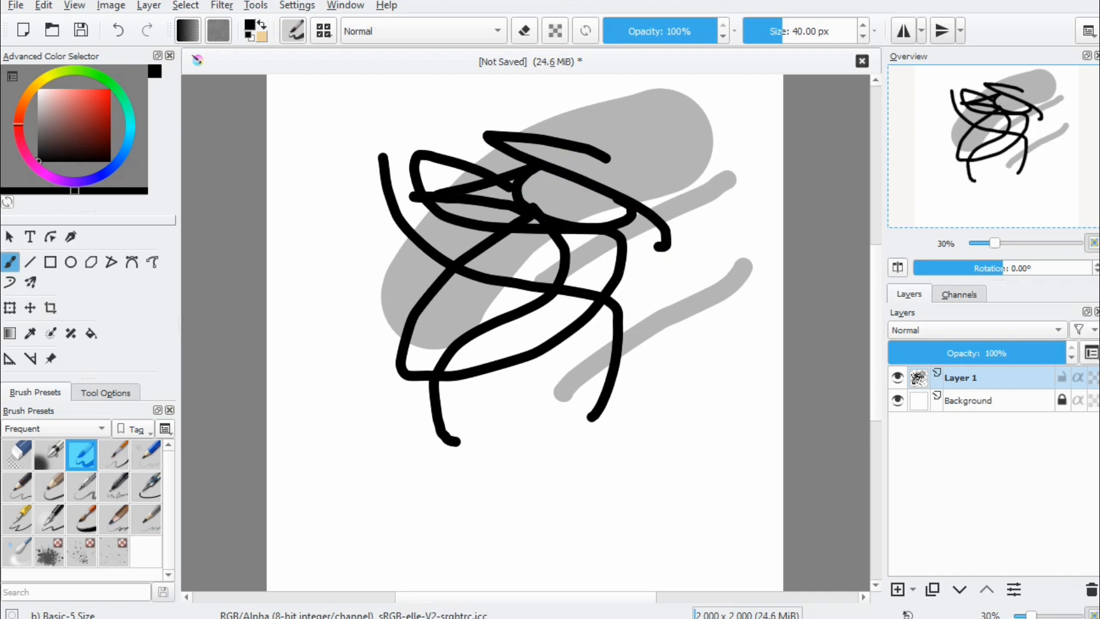
click(875, 31)
click(875, 31)
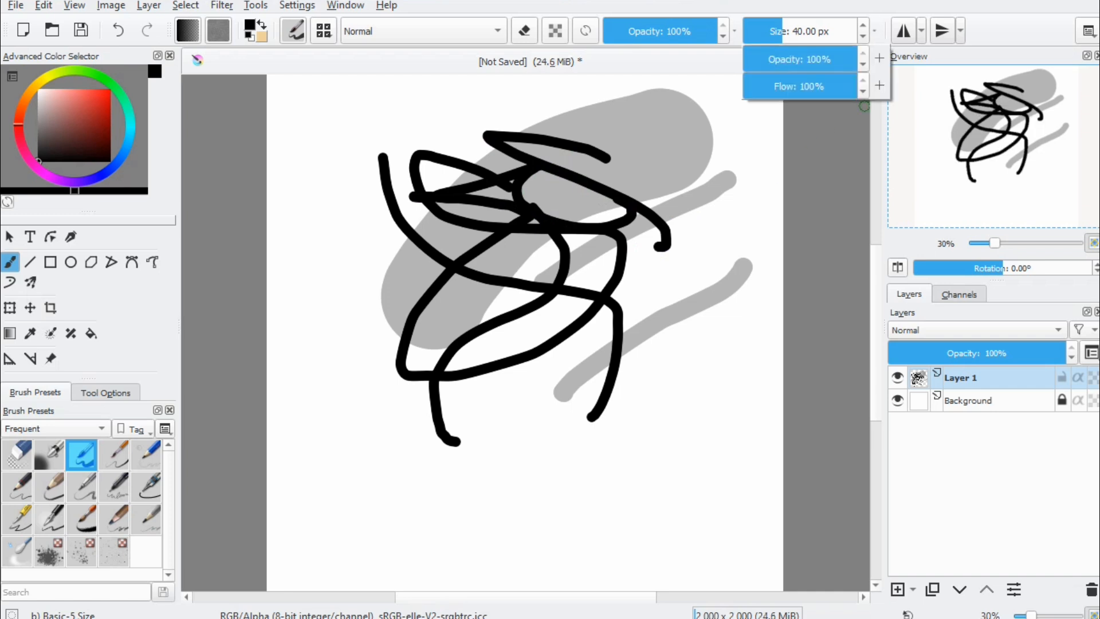
click(865, 106)
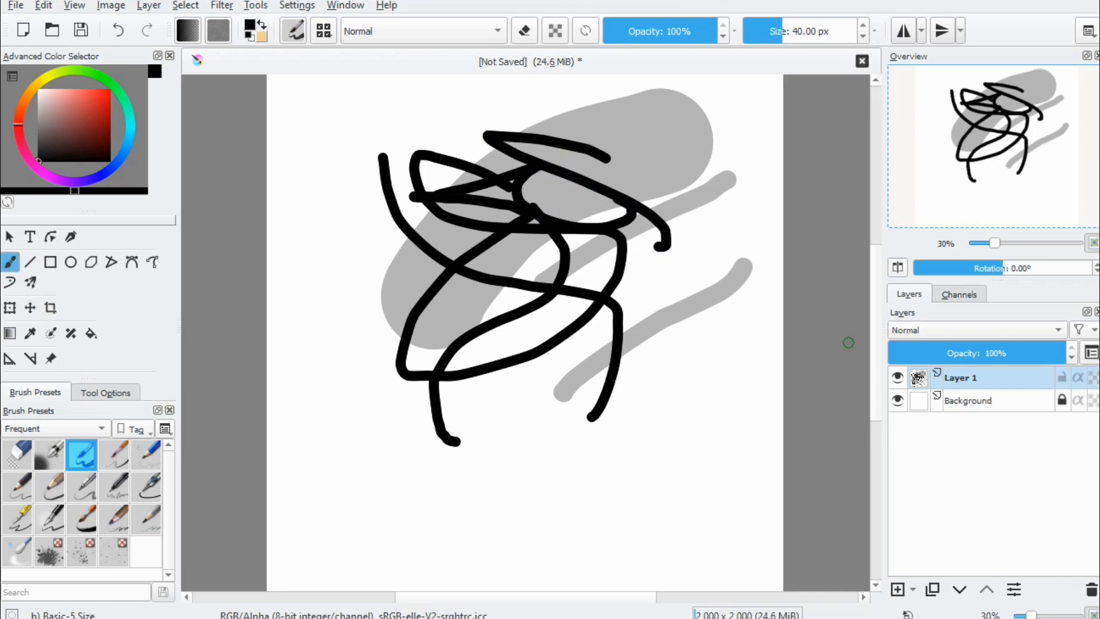
Step: Clear all strokes from Layer 1 and look at the brush's tool options beside the brush presets
key(Delete)
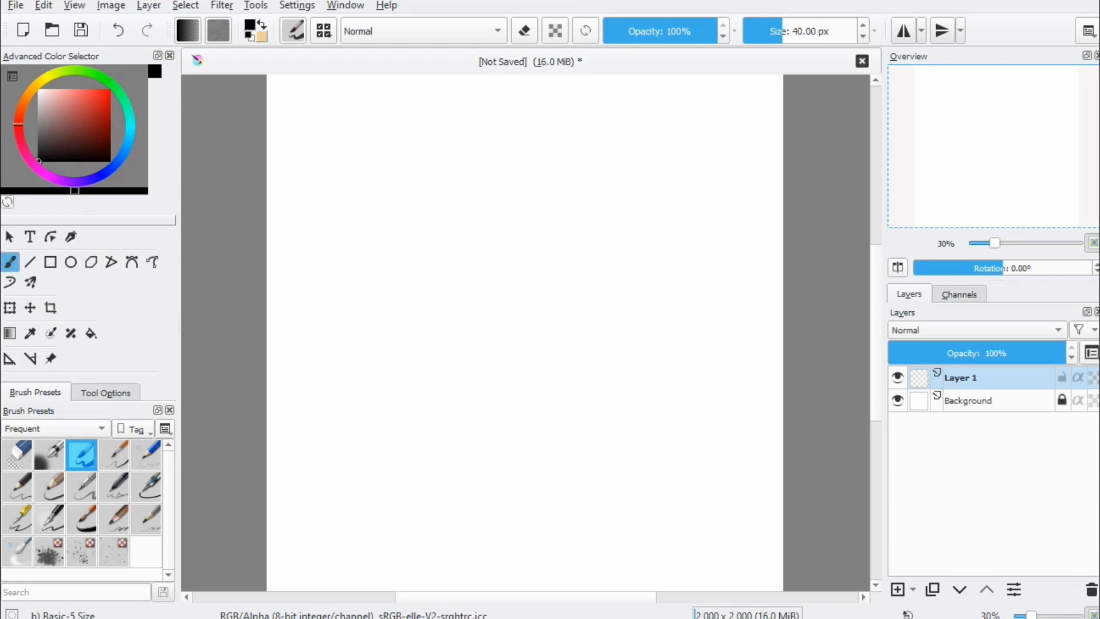
mouse_move(49, 519)
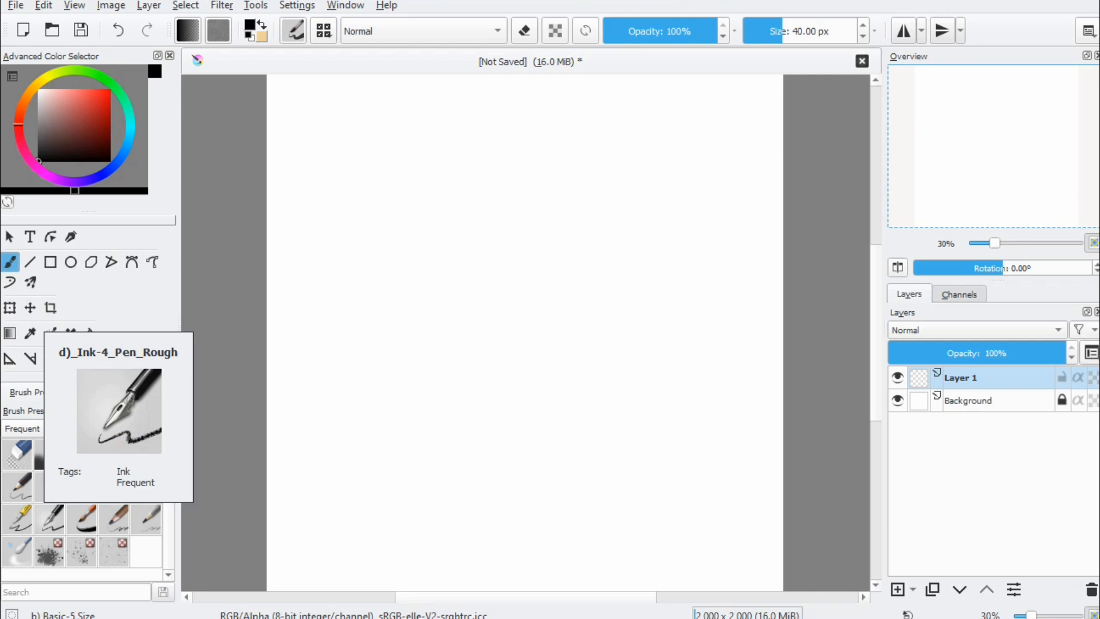
click(105, 393)
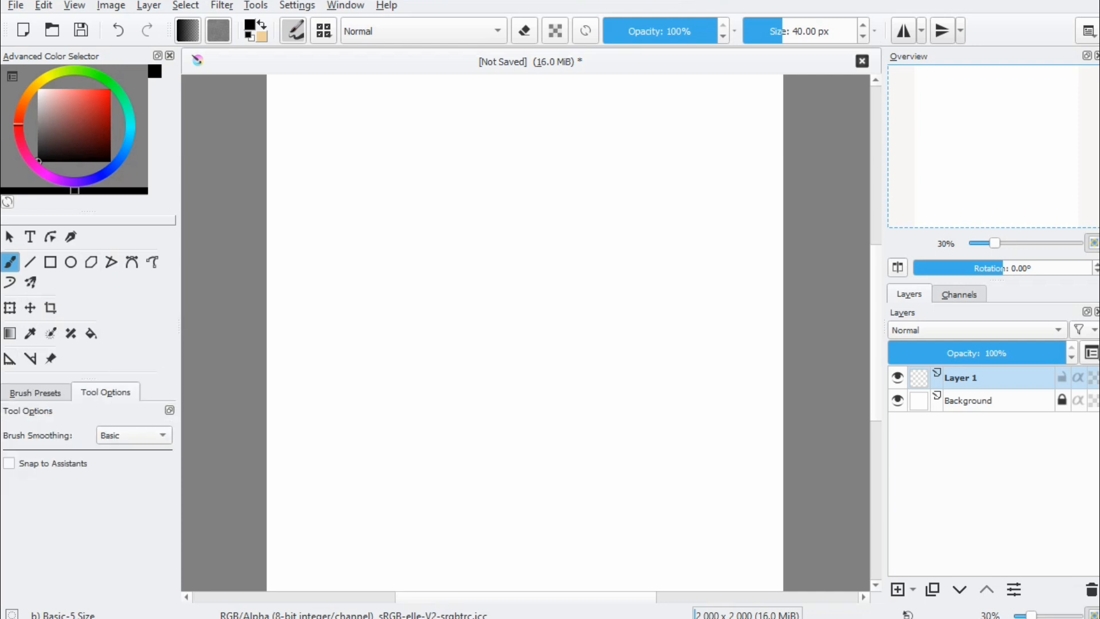
click(35, 393)
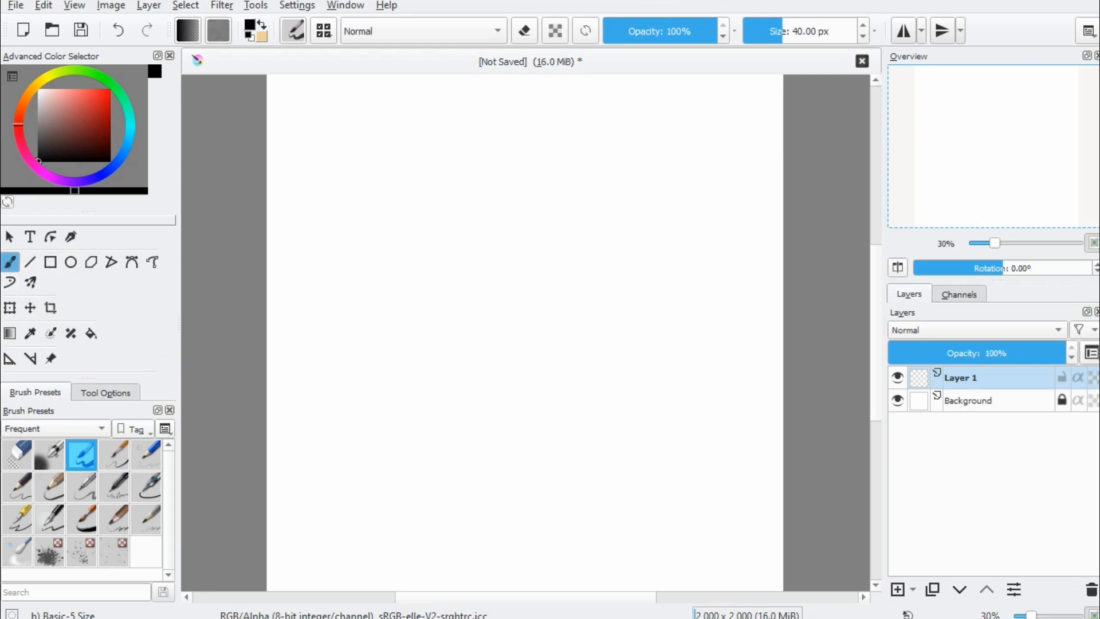
click(106, 392)
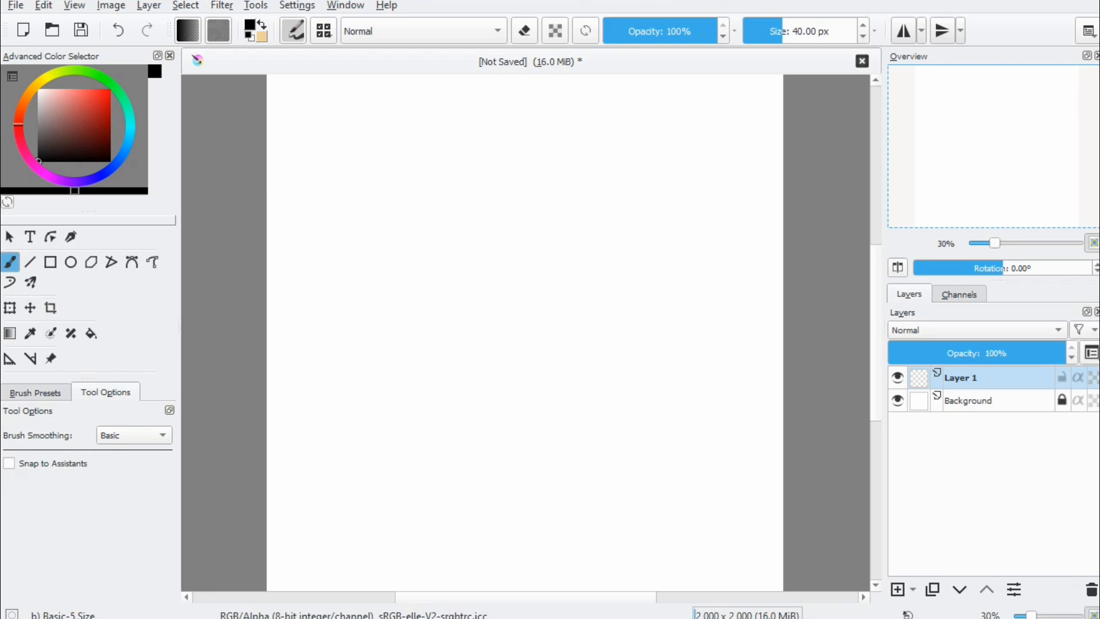
click(35, 392)
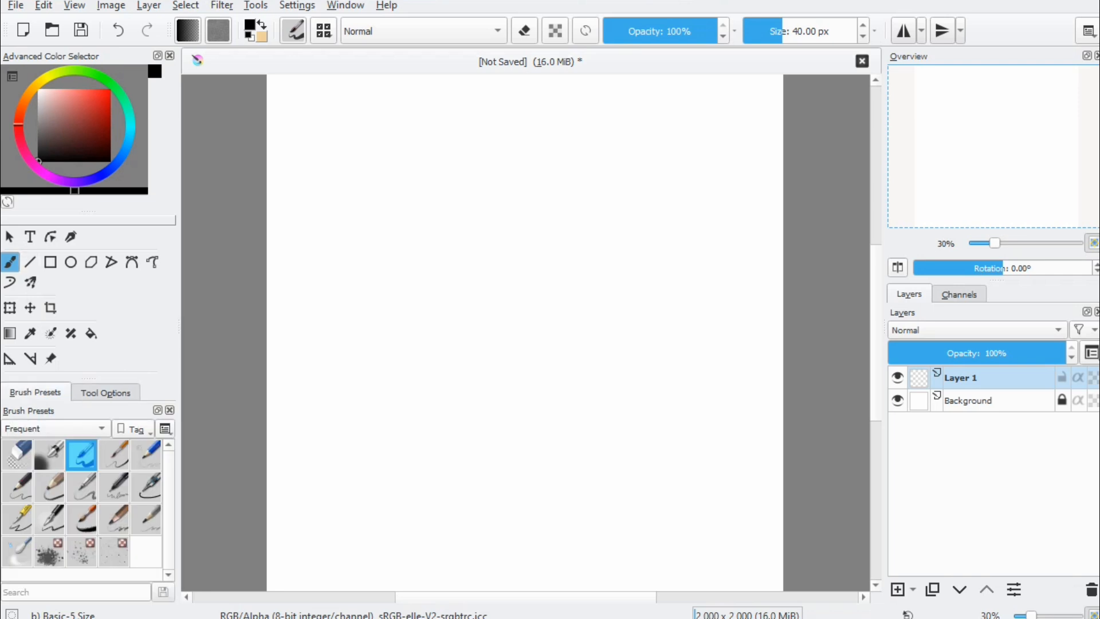
Step: View the available color selector shapes in the Advanced Color Selector settings and close them without changes
click(12, 76)
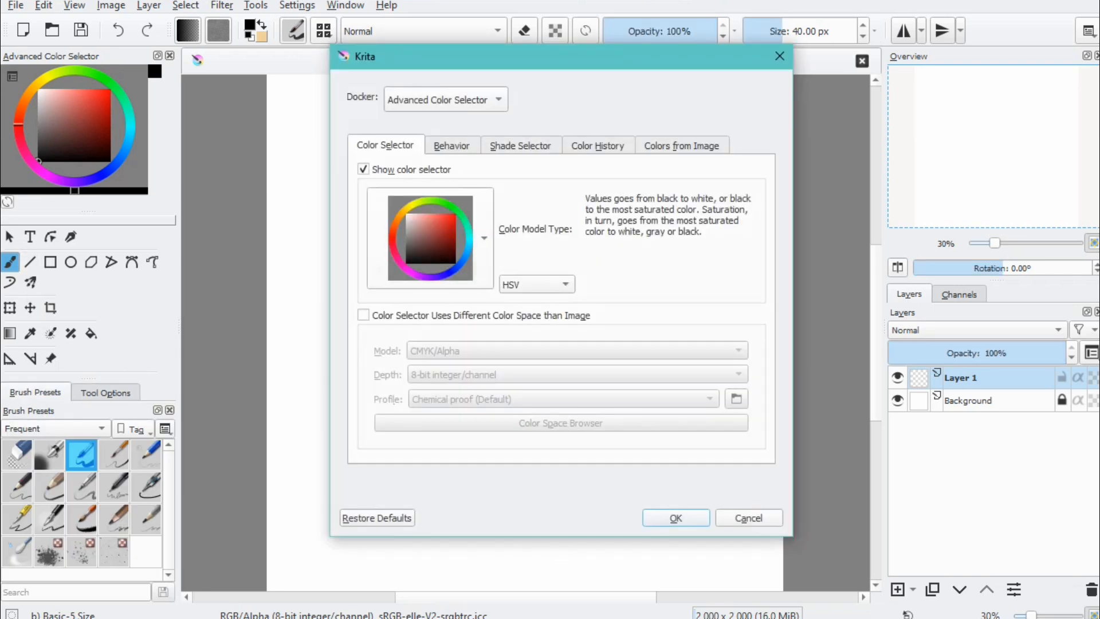
click(481, 252)
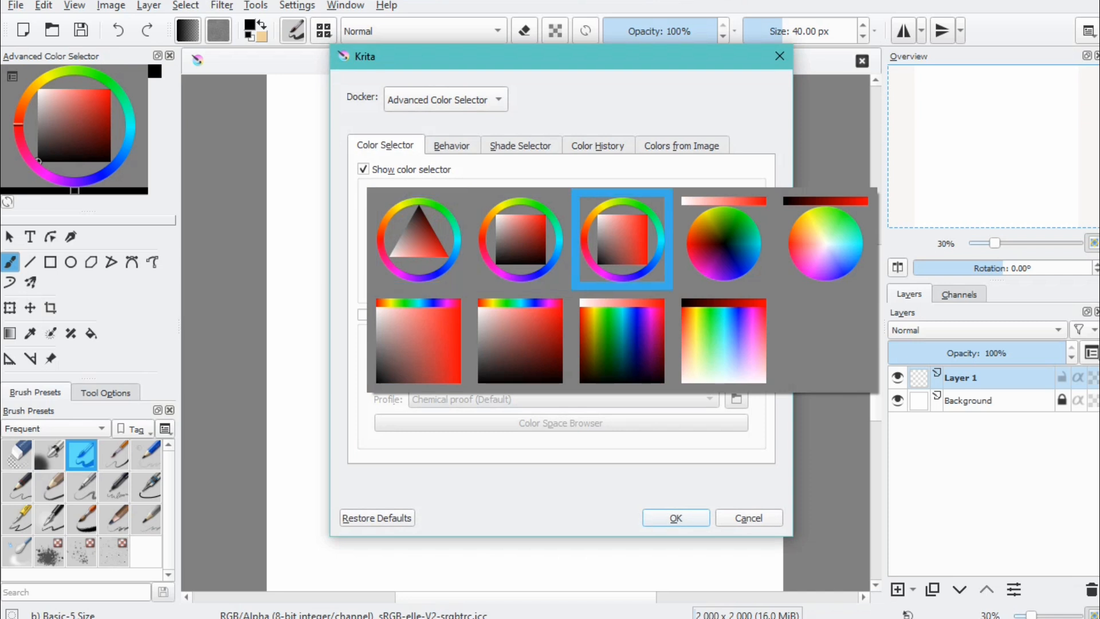
click(780, 56)
click(780, 56)
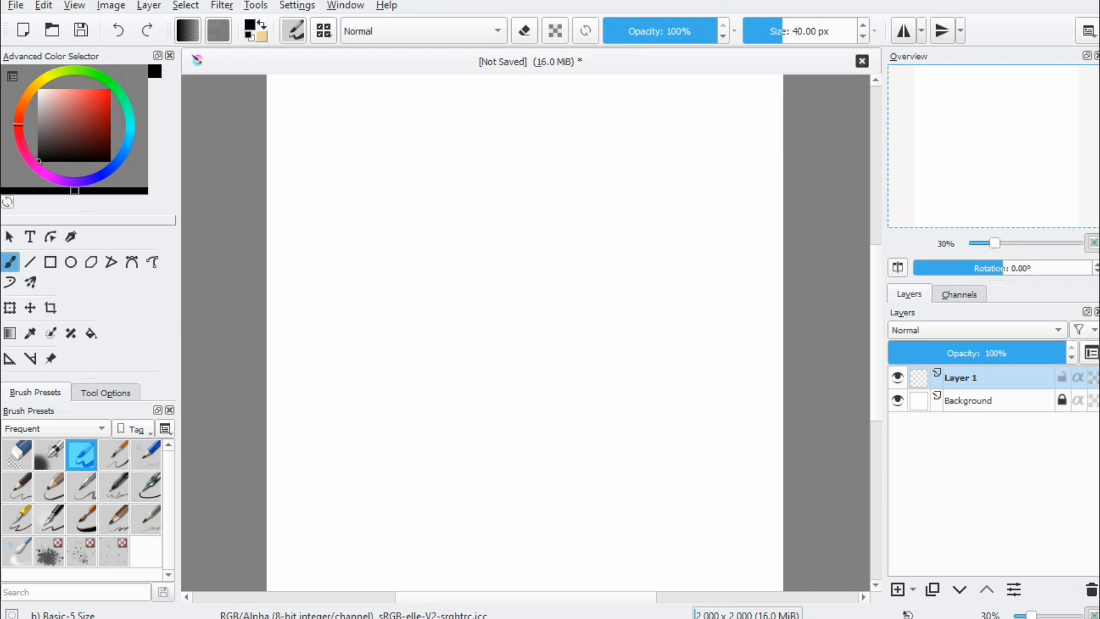
Step: Reopen the Advanced Color Selector settings and review the selector shapes and the docker's Behavior options
click(12, 76)
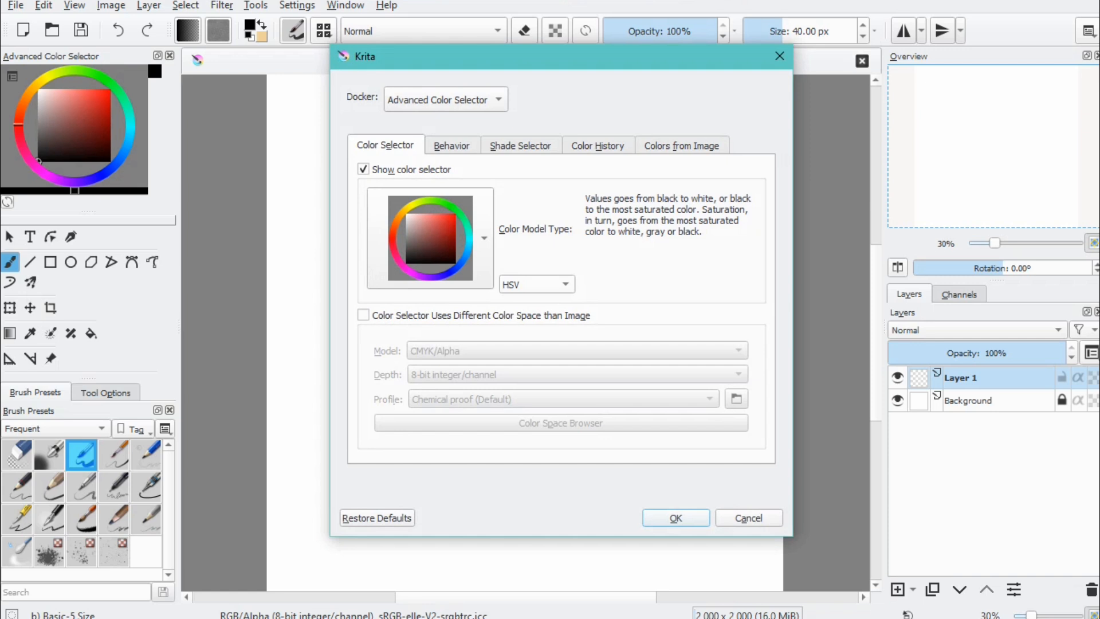
click(430, 238)
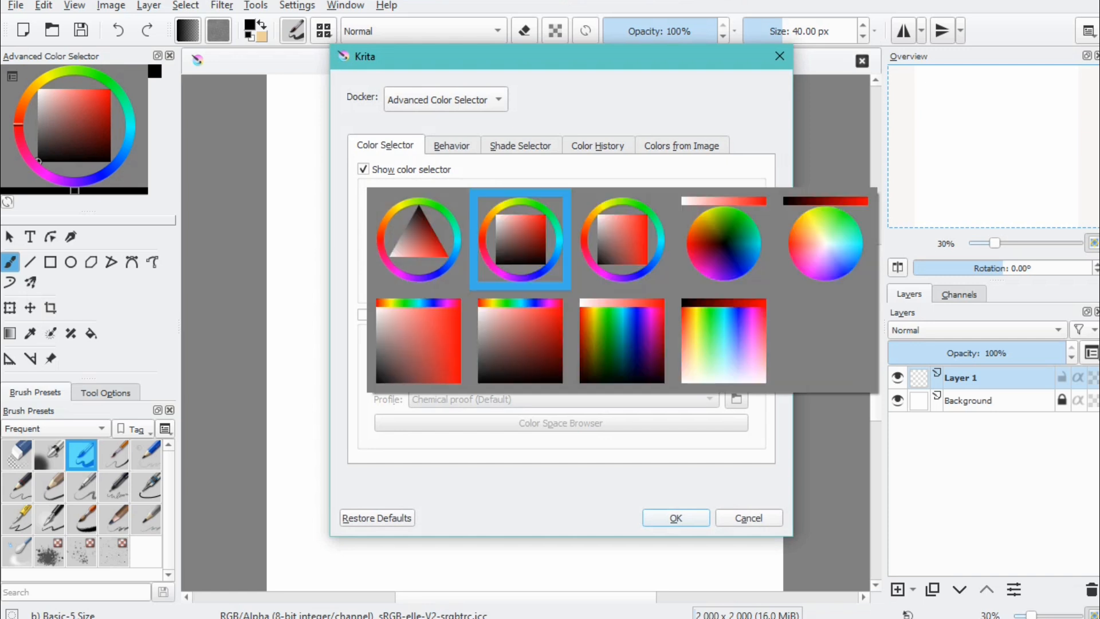
click(621, 239)
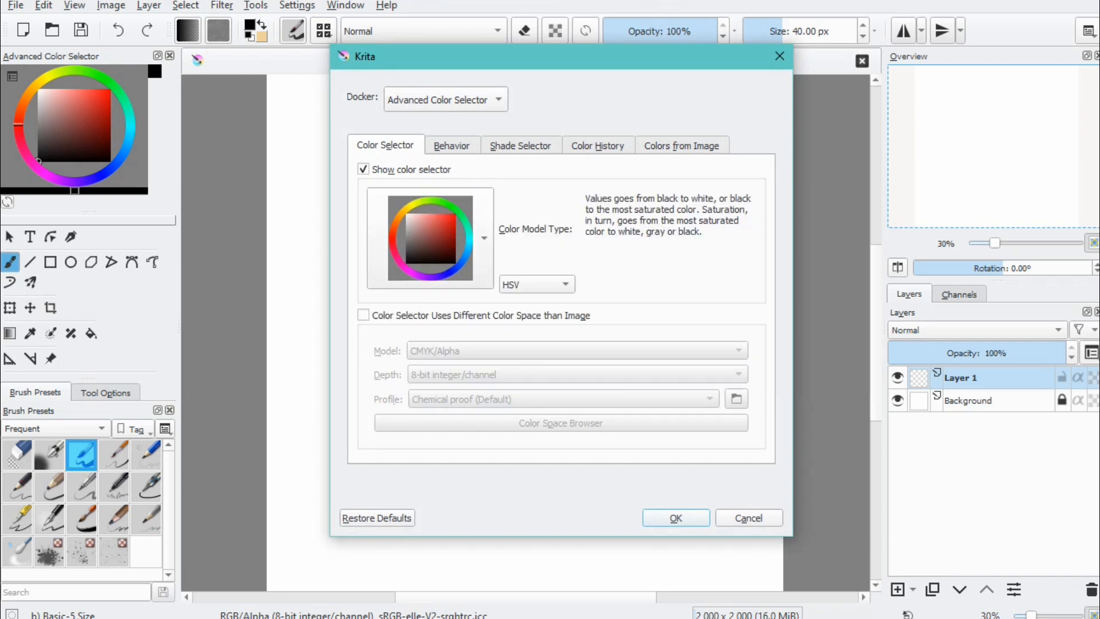
click(452, 146)
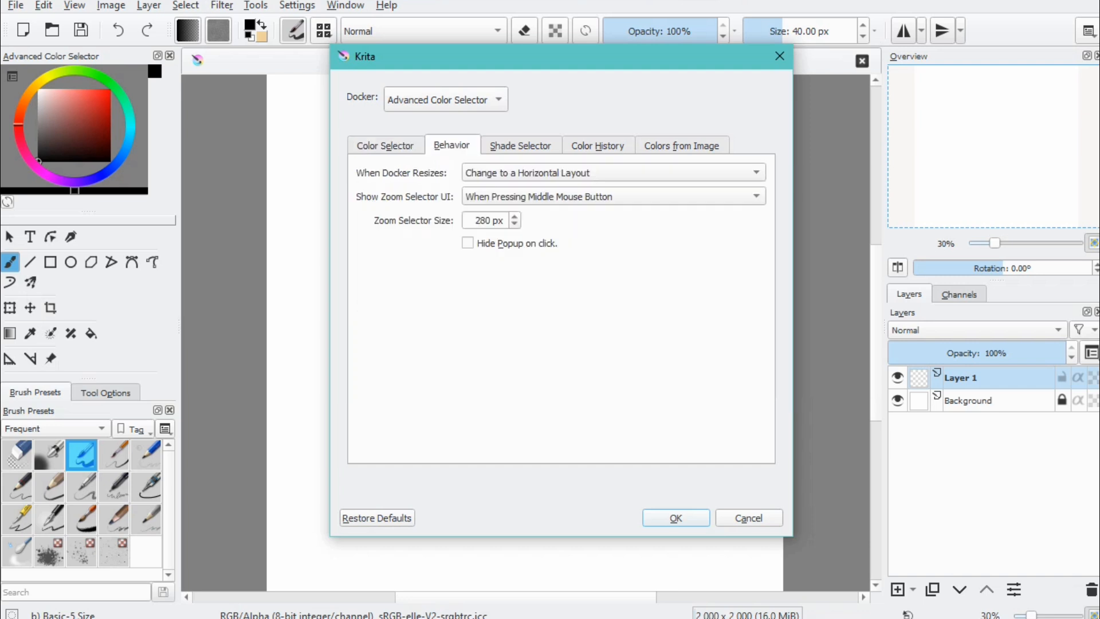
Step: Try a line count of 4 for the Minimal shade selector, return it to 1, and accept the settings
click(520, 146)
click(749, 274)
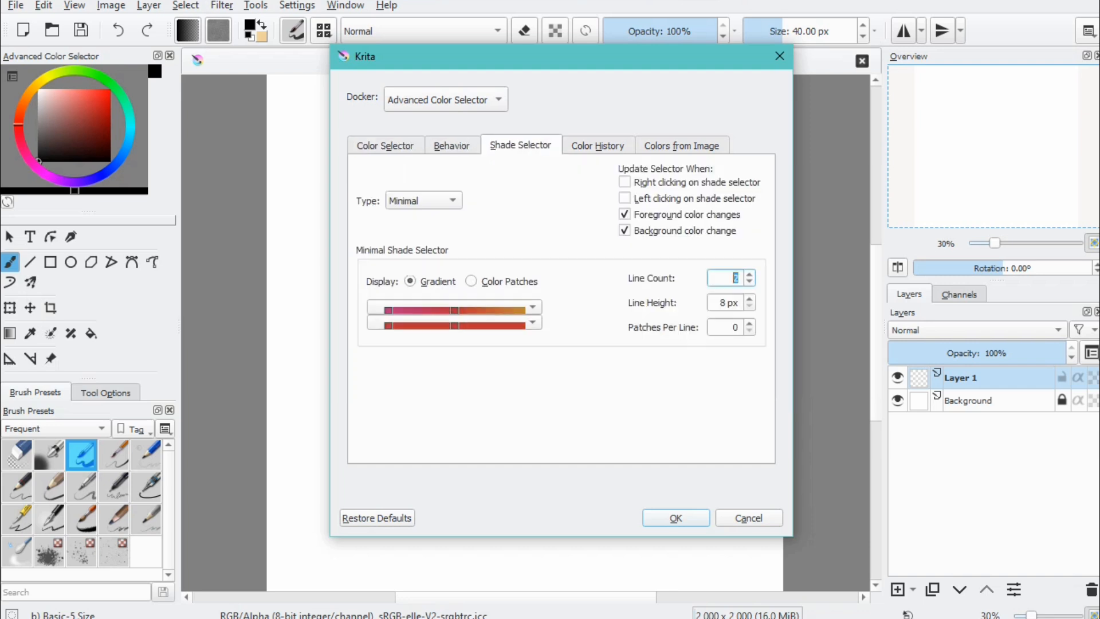
click(750, 274)
click(749, 274)
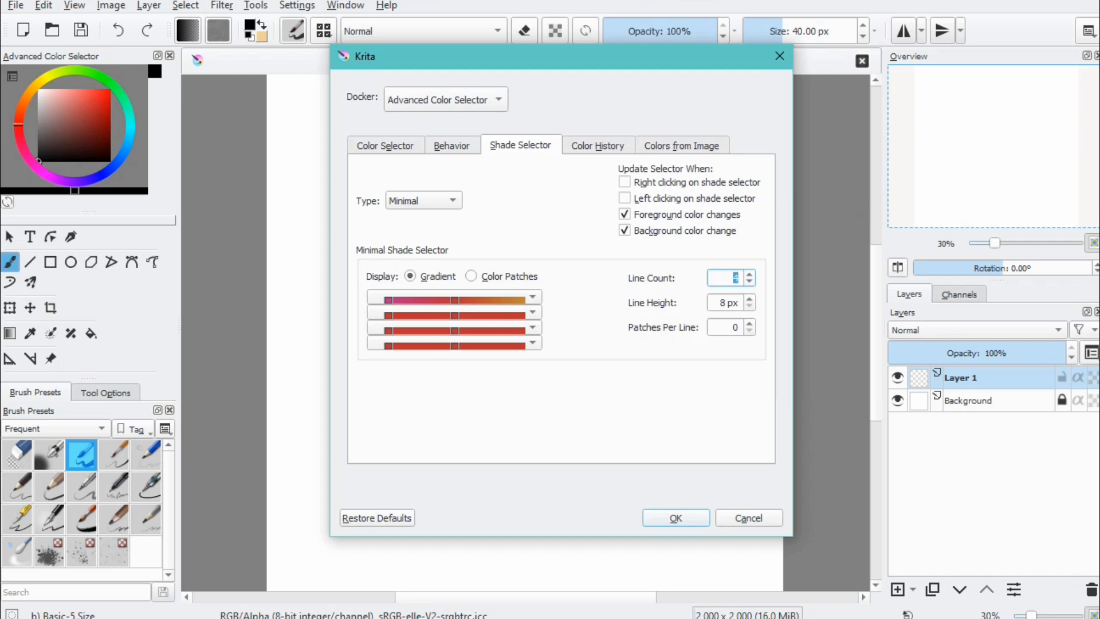
click(750, 281)
click(750, 282)
click(749, 282)
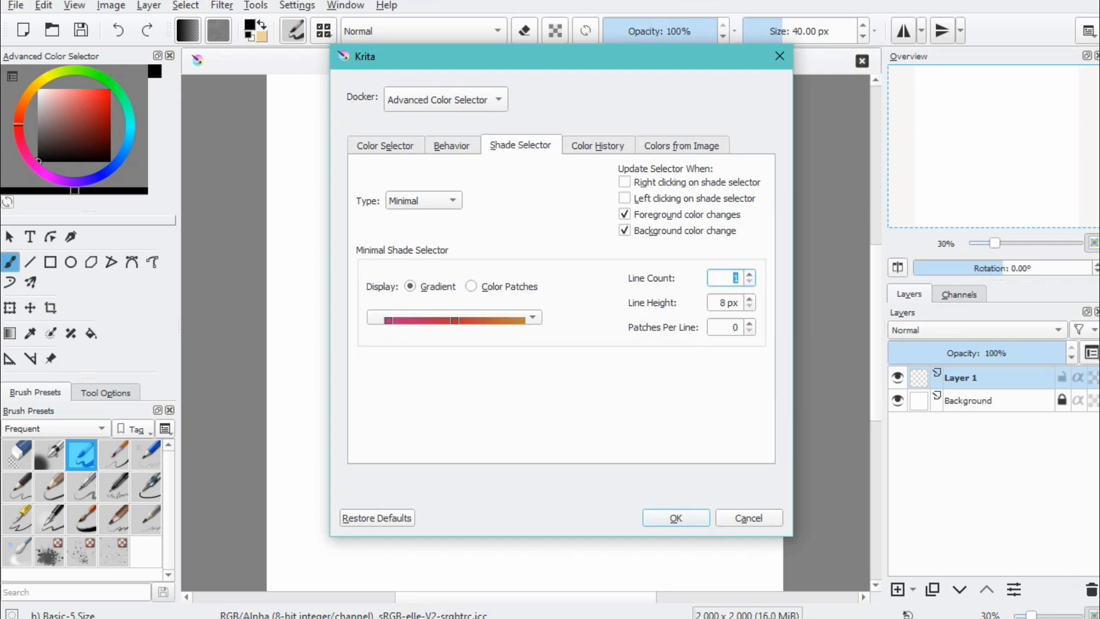
click(598, 146)
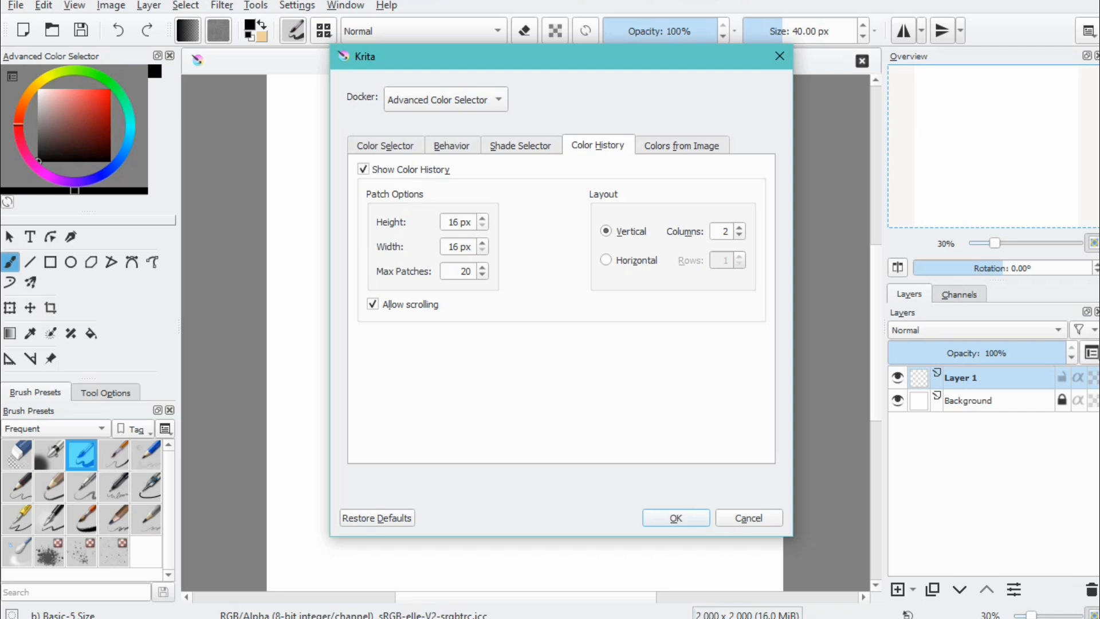
click(676, 518)
Step: Paint a brownish-red, a dark red and a black stroke on Layer 1, and recall the dark red from the color history
click(68, 122)
drag(402, 137, 477, 312)
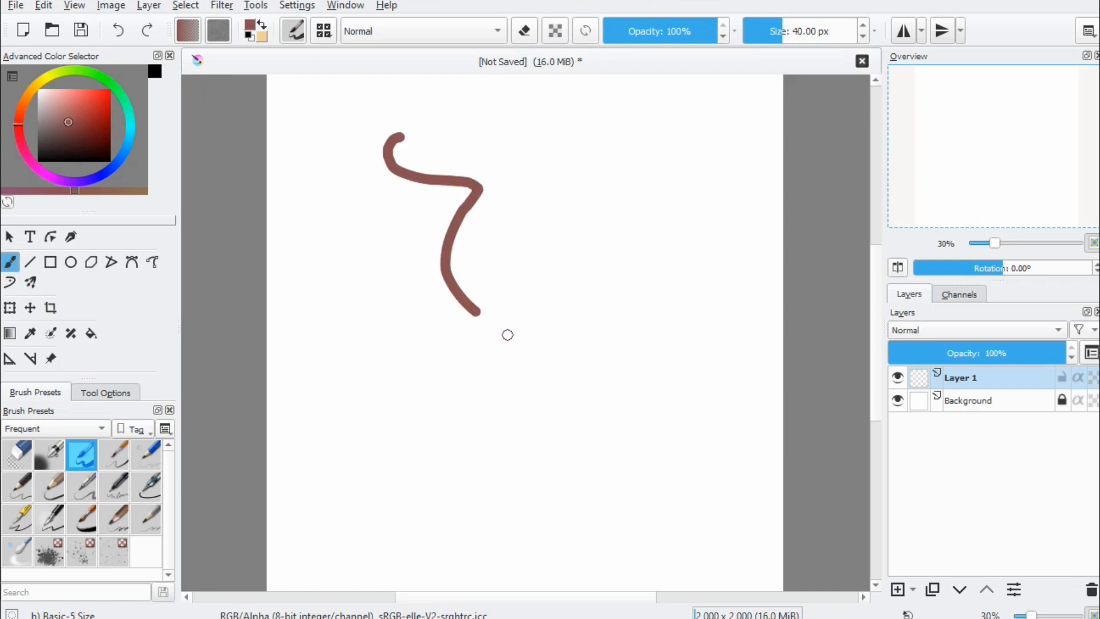
click(108, 119)
drag(467, 117, 519, 237)
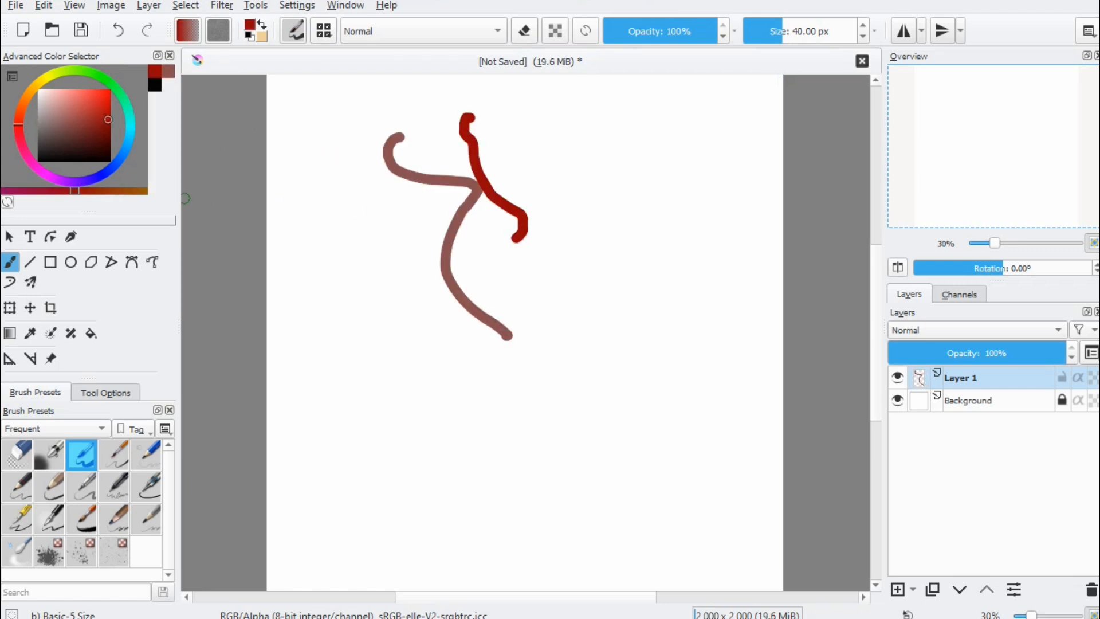
key(d)
drag(325, 189, 642, 274)
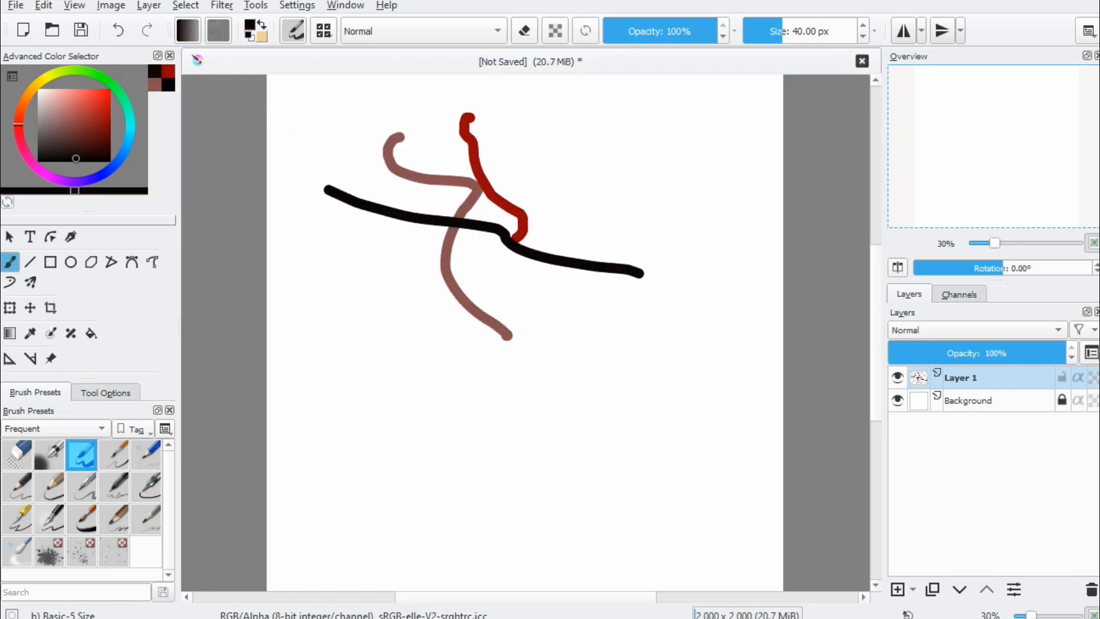
click(168, 71)
Step: Undo the three colored test strokes on Layer 1
click(118, 30)
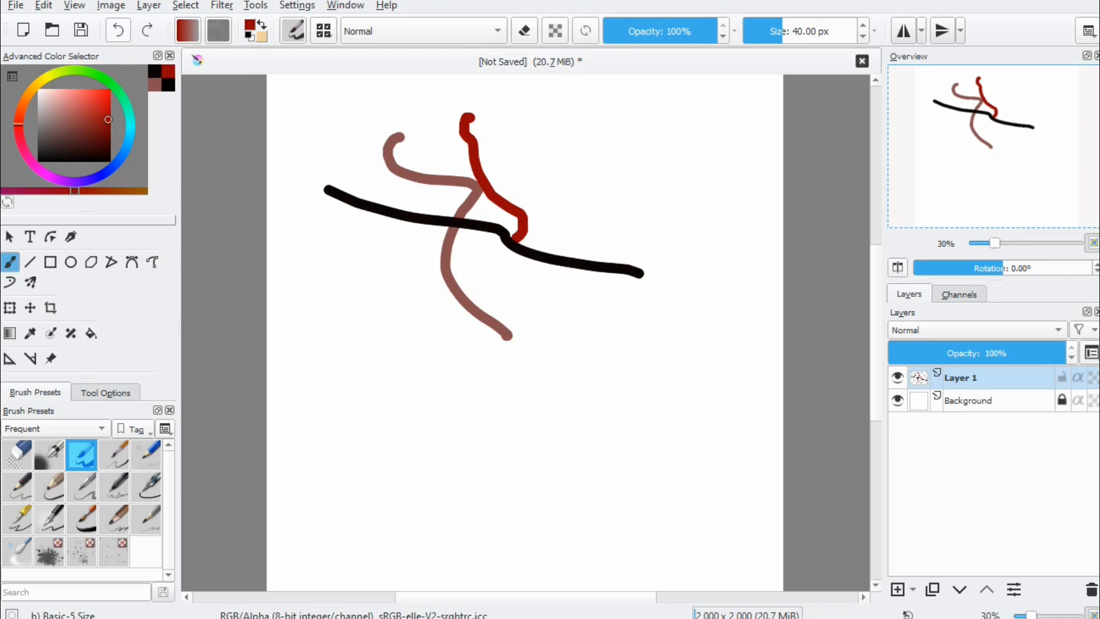
click(118, 30)
click(118, 30)
Step: Turn Show Color History off and back on in the Advanced Color Selector settings and accept them
click(12, 76)
click(598, 145)
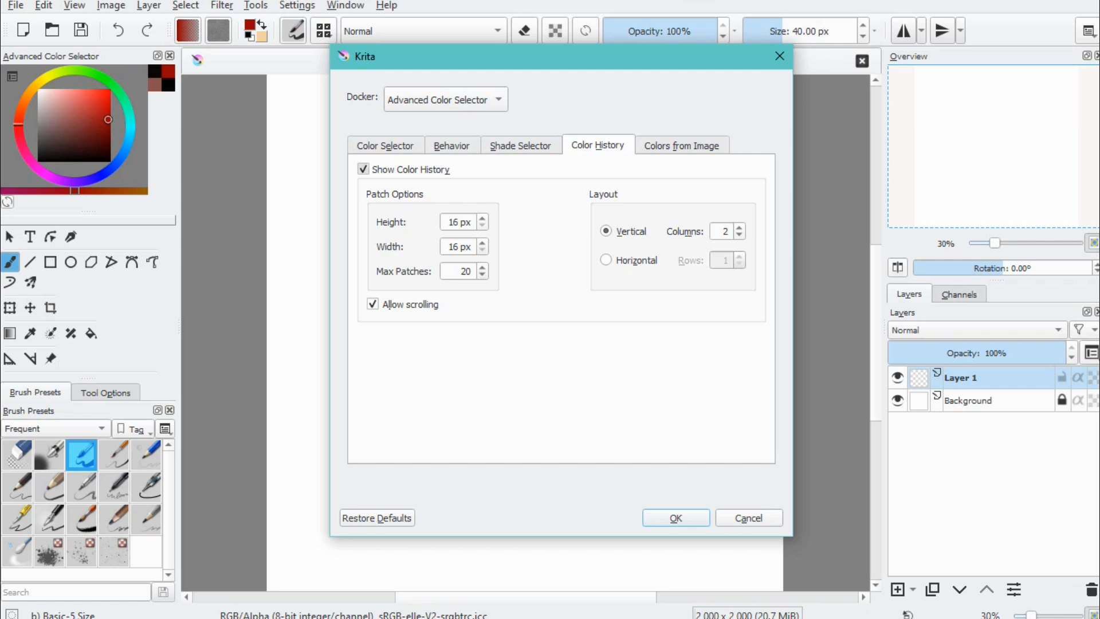
click(363, 170)
click(364, 169)
click(676, 517)
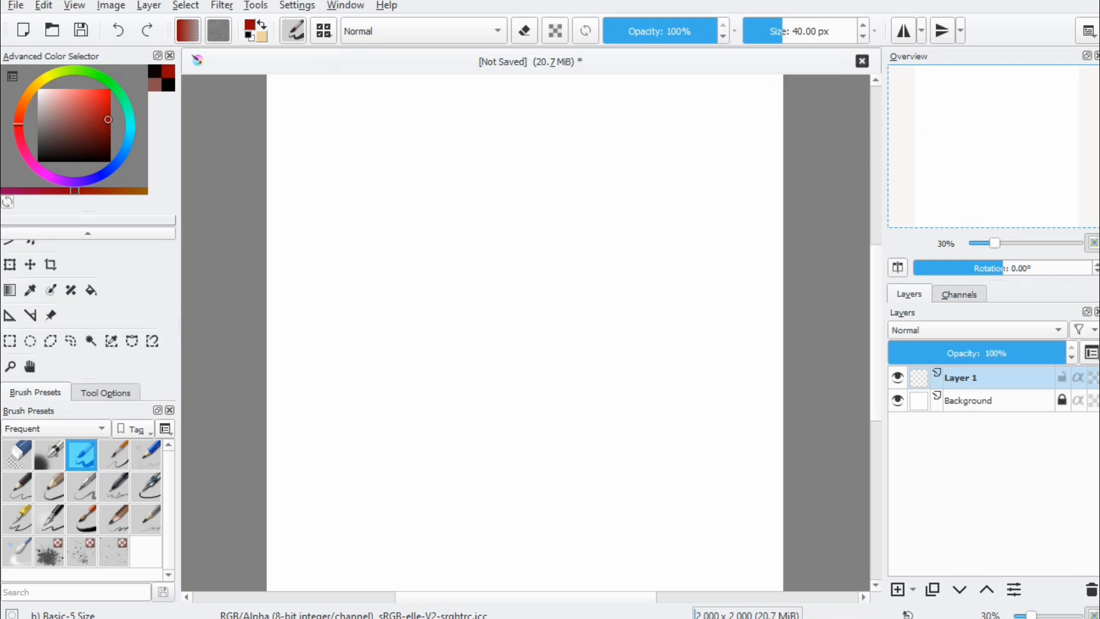
Step: Draw a freehand stroke, a straight vertical line, a rectangle and a circle in dark red on Layer 1
scroll(30, 283, up, 2)
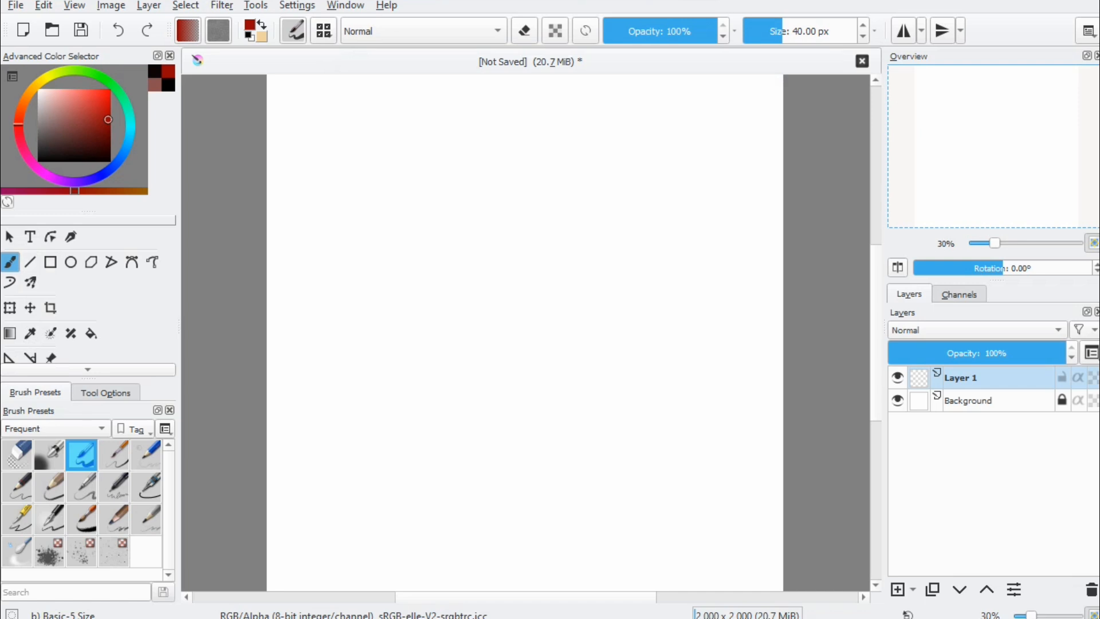
drag(376, 128, 385, 264)
click(50, 262)
click(30, 262)
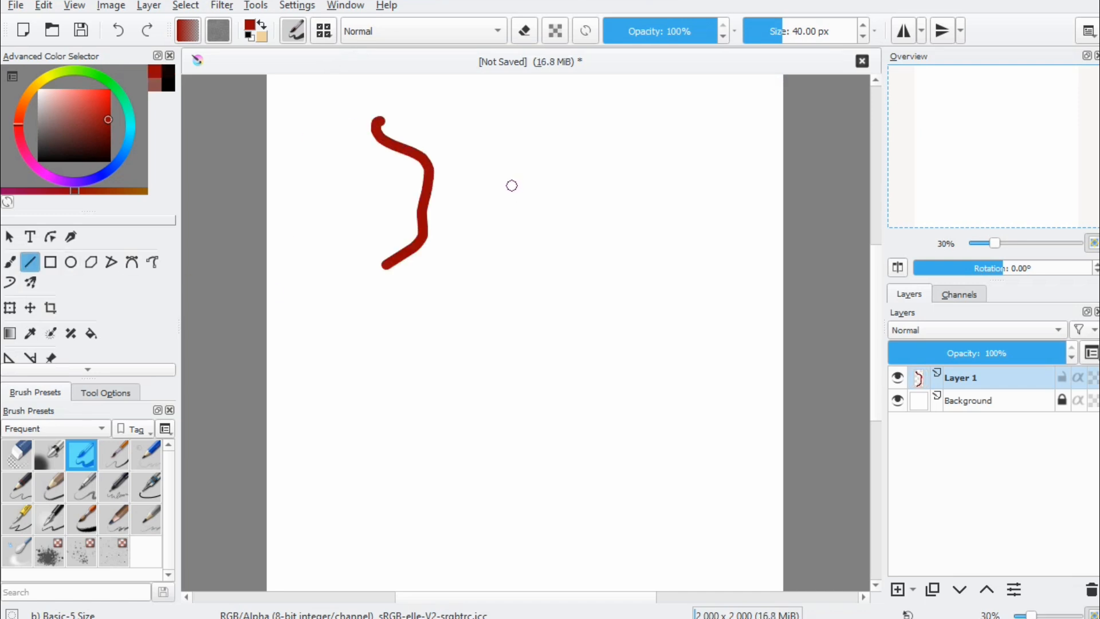
drag(507, 173, 515, 323)
click(50, 262)
mouse_move(389, 316)
mouse_down()
mouse_move(481, 403)
mouse_move(312, 254)
mouse_up()
click(71, 262)
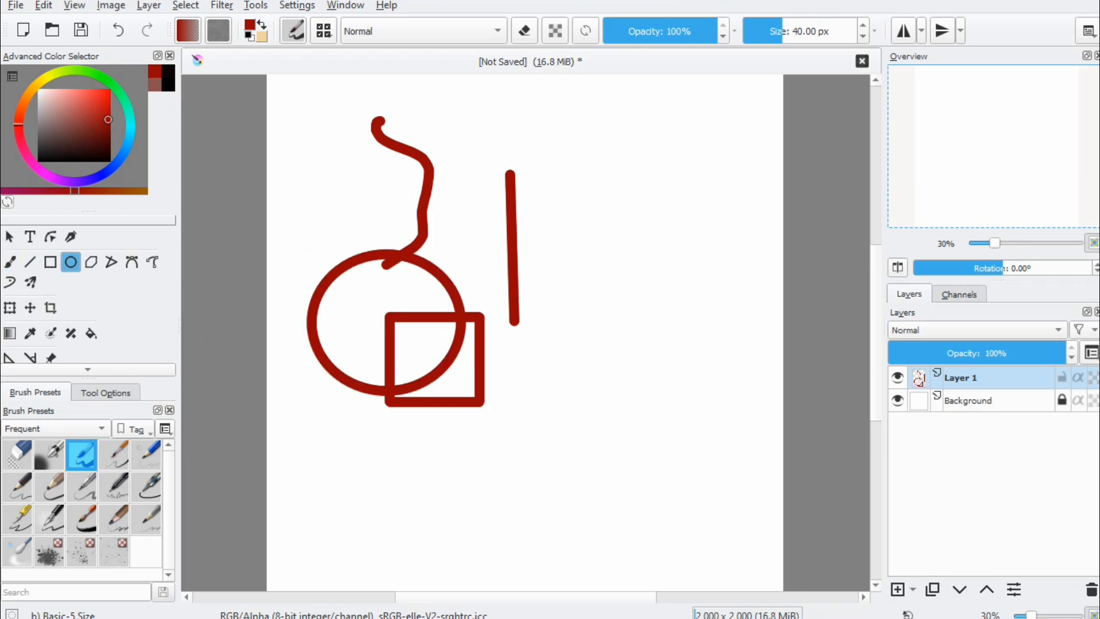
Step: Undo the freehand stroke, line, rectangle and circle on Layer 1
key(ctrl+z)
key(ctrl+z)
key(ctrl+z)
key(ctrl+z)
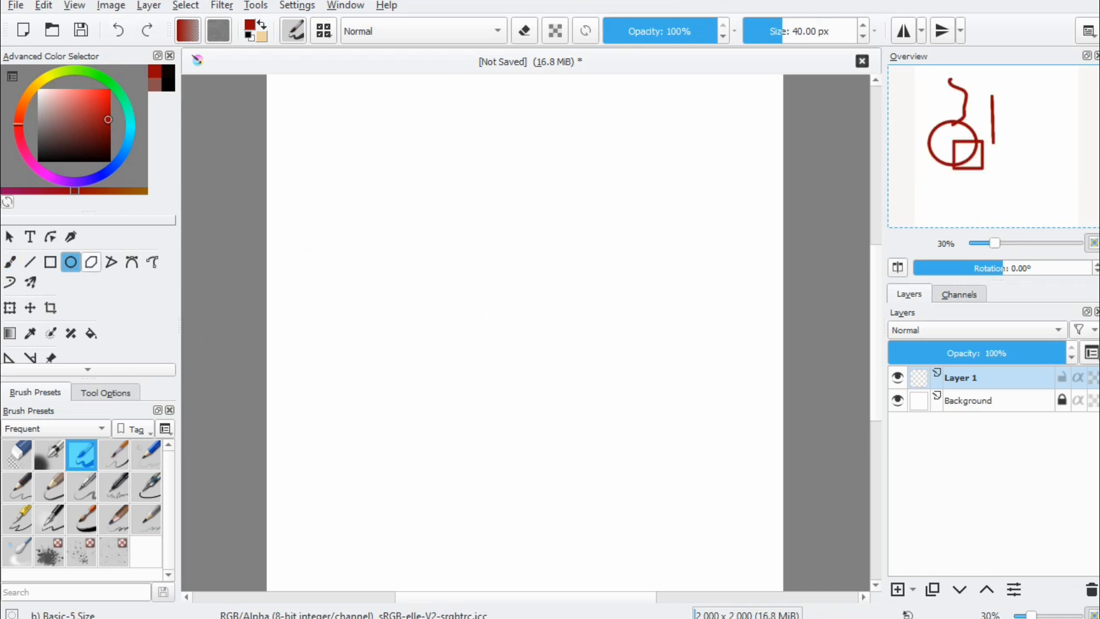
Step: Draw a self-crossing eight-corner shape with the Polyline tool, ending it at its starting point
click(111, 262)
click(461, 310)
click(408, 152)
click(595, 150)
click(577, 321)
click(322, 261)
click(719, 168)
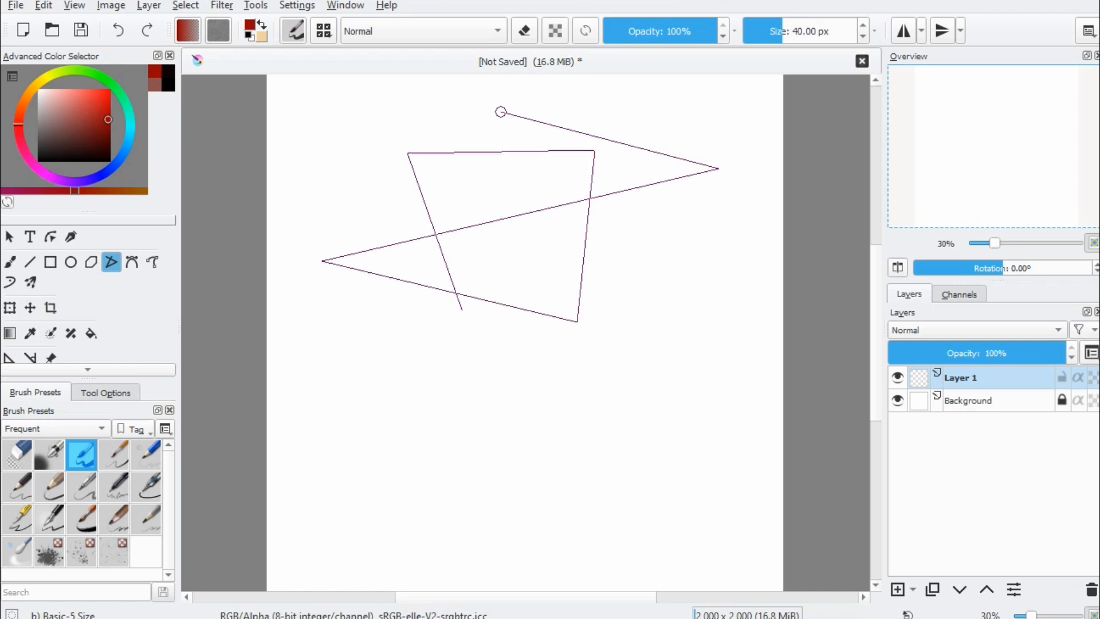
click(458, 105)
click(498, 374)
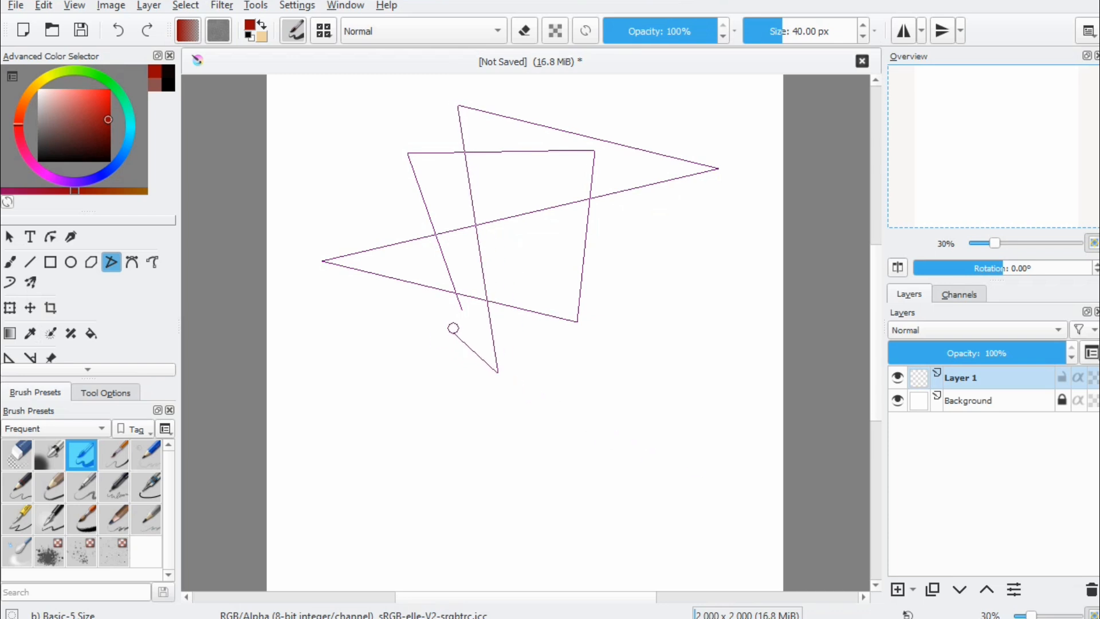
double_click(462, 309)
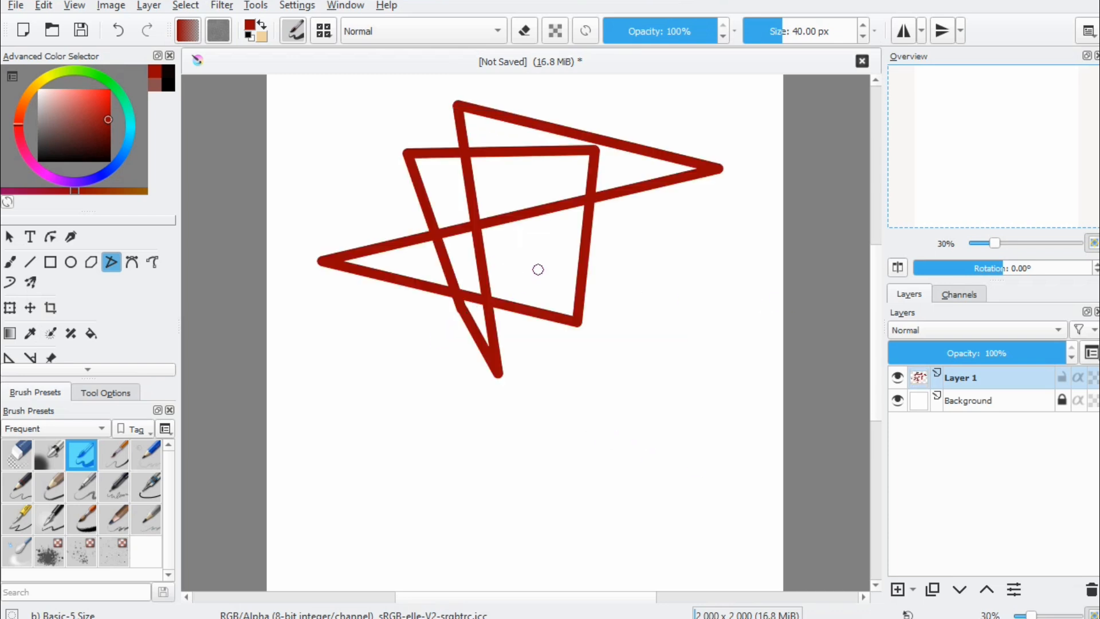
Step: Draw an open three-segment zigzag polyline across the lower part of the shape, and undo both polylines
click(350, 359)
click(685, 416)
click(516, 307)
double_click(499, 461)
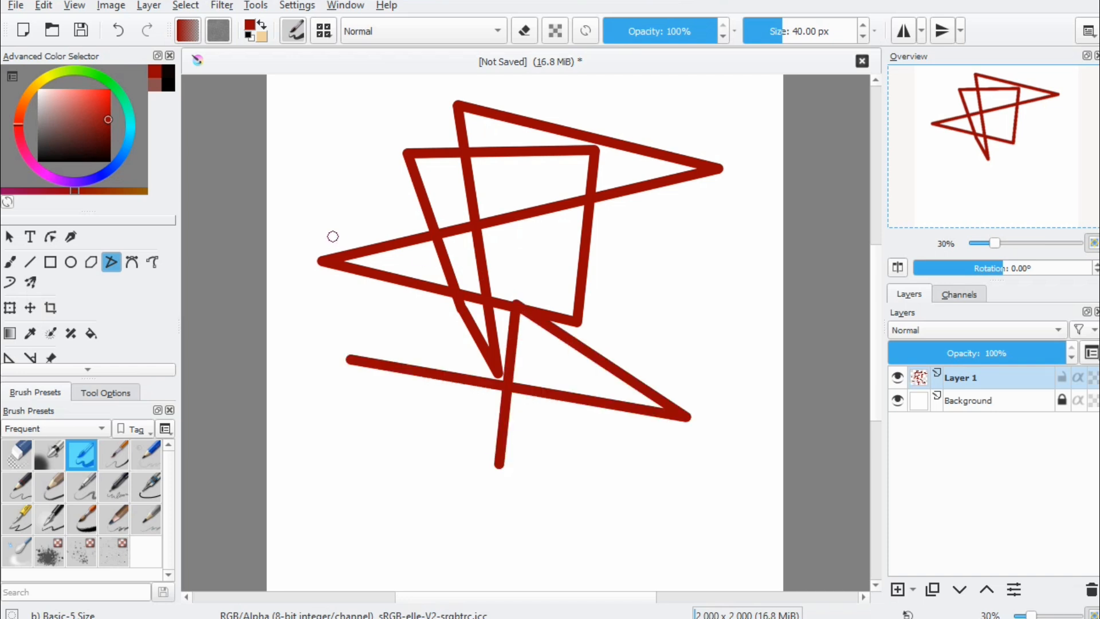
click(118, 30)
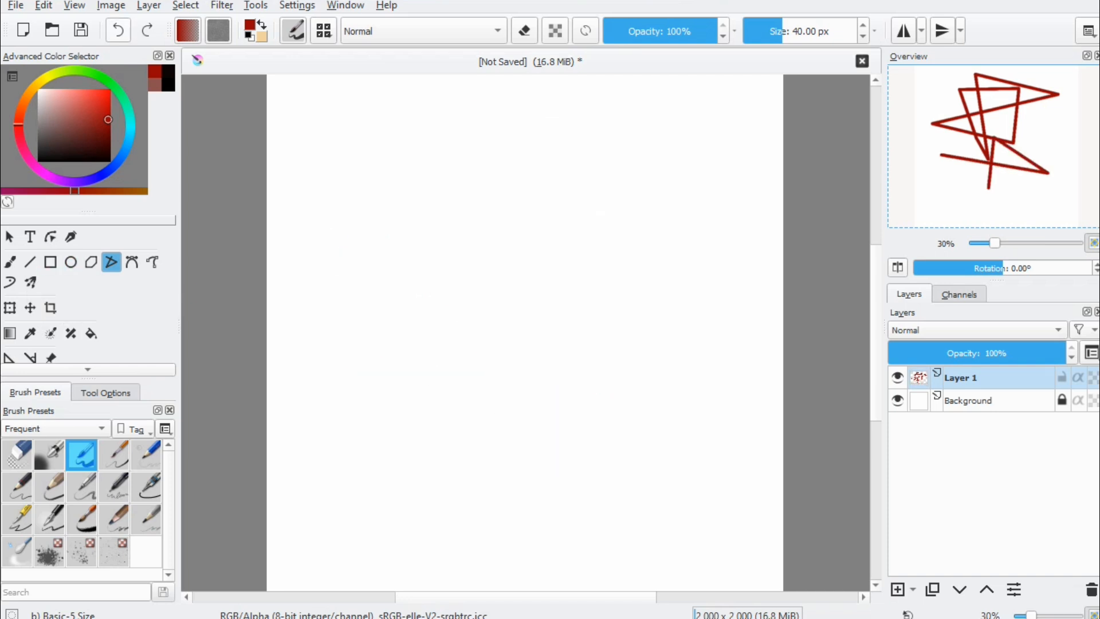
Step: Place a text box in the upper part of the canvas, close its editor and delete the vector layer it is on
click(10, 262)
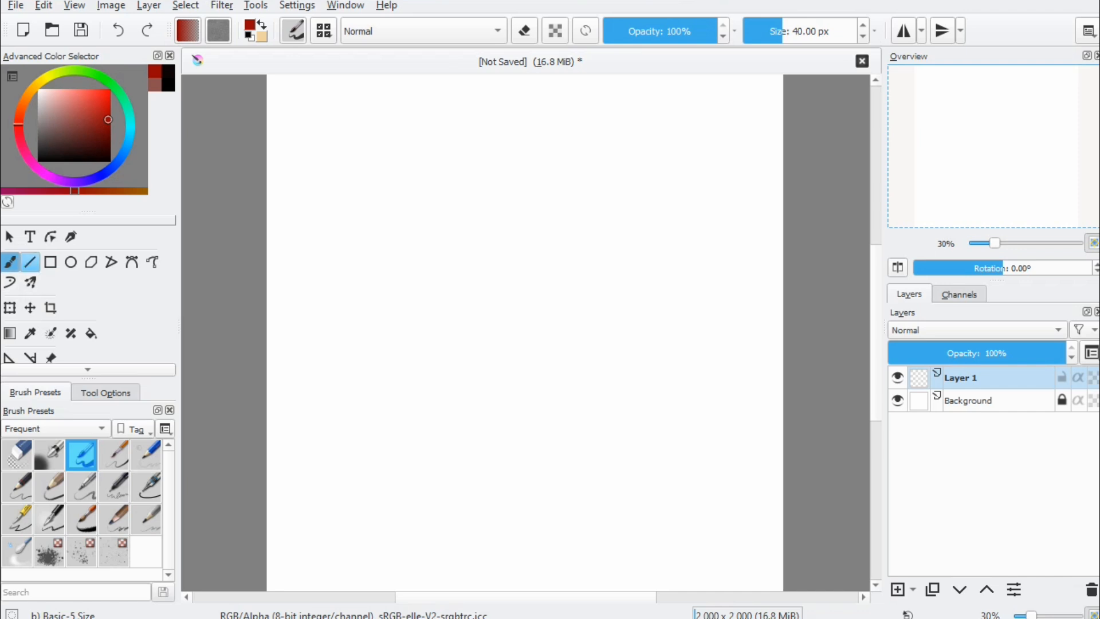
click(30, 236)
drag(348, 174, 668, 408)
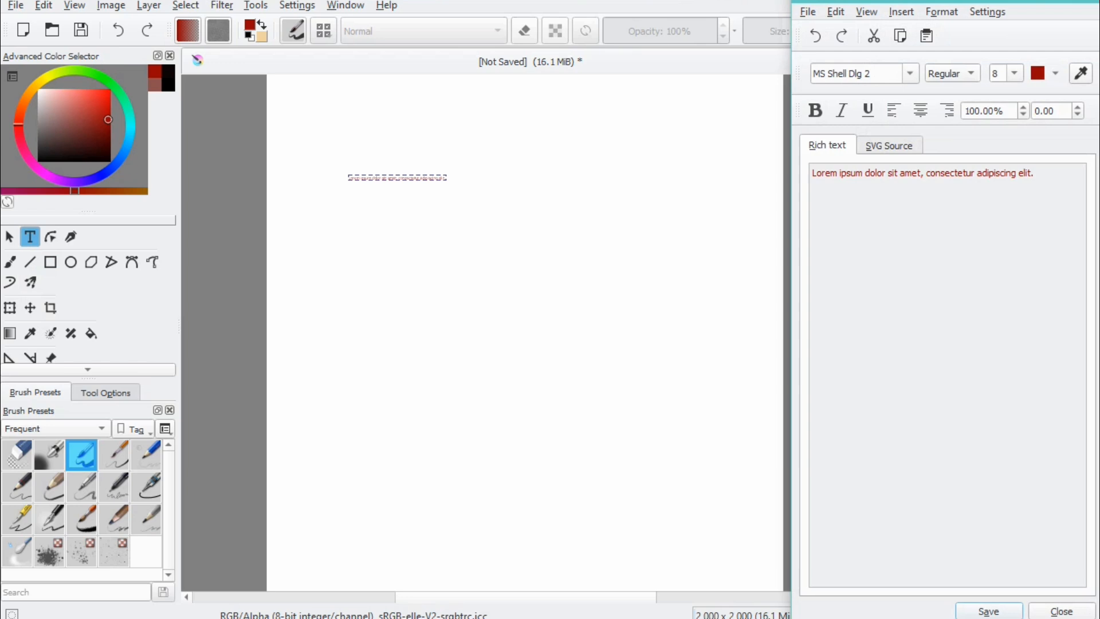
click(1061, 612)
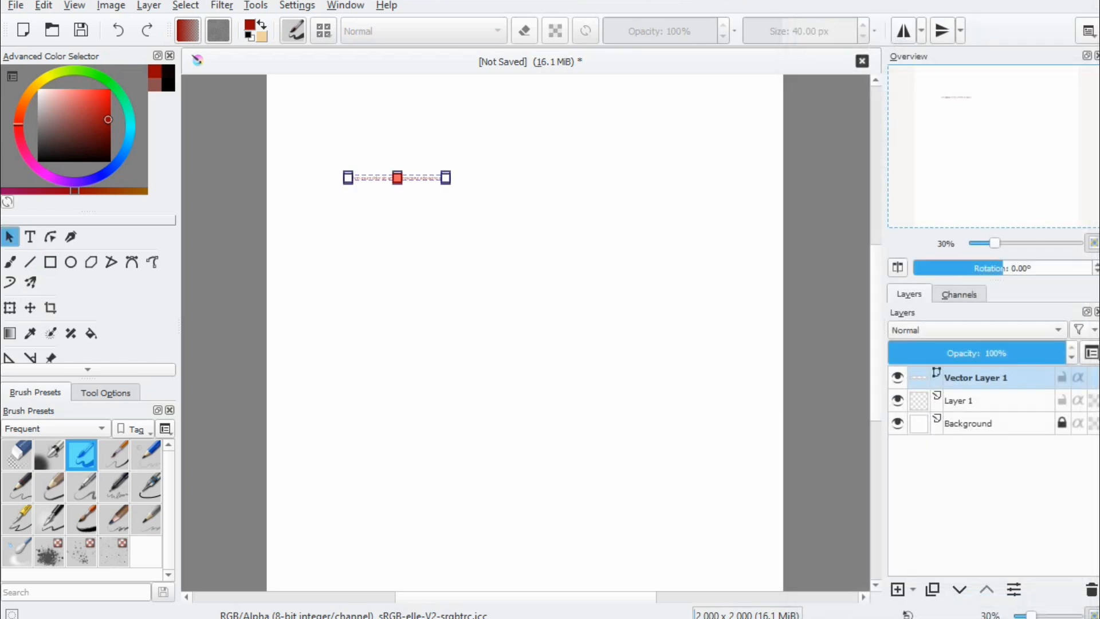
click(1092, 590)
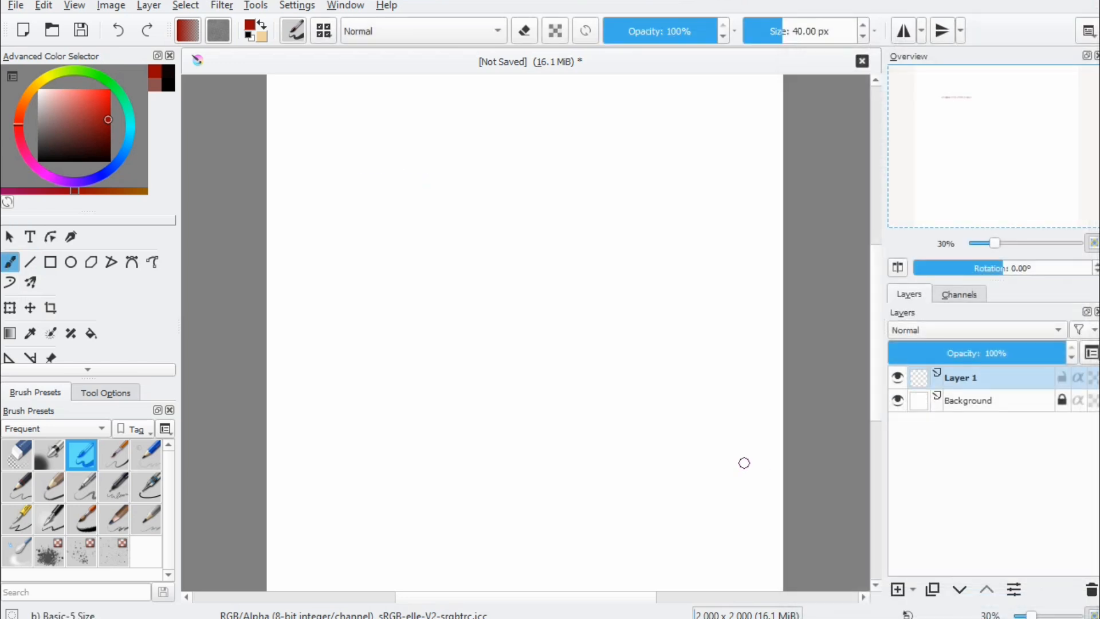
Step: Draw a curved dark red freehand stroke running diagonally down the middle of Layer 1
scroll(88, 301, down, 2)
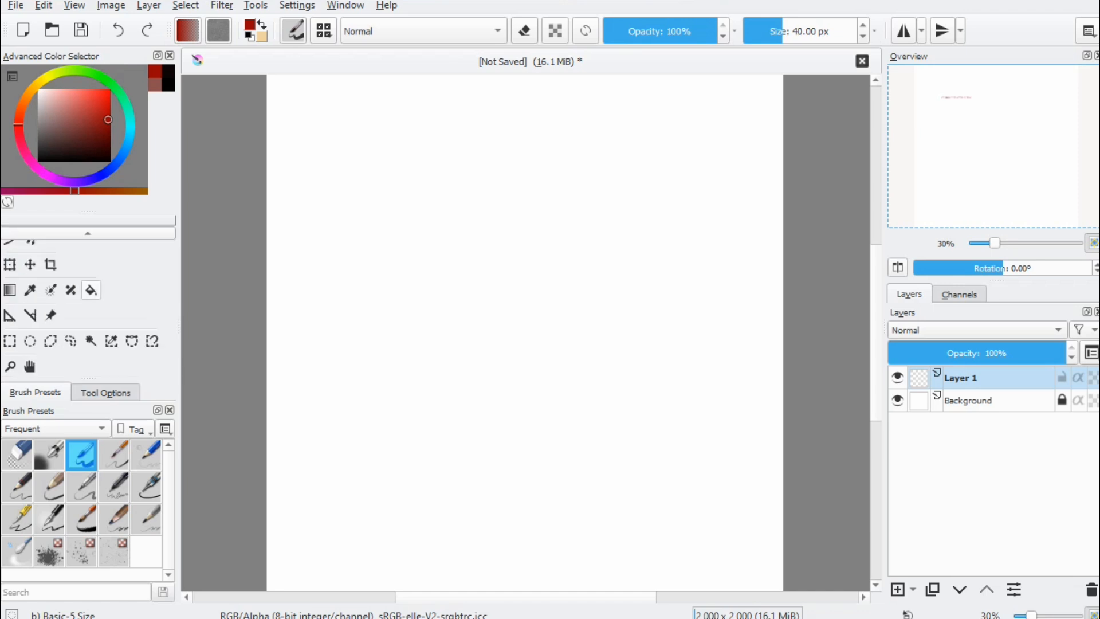
scroll(88, 300, up, 2)
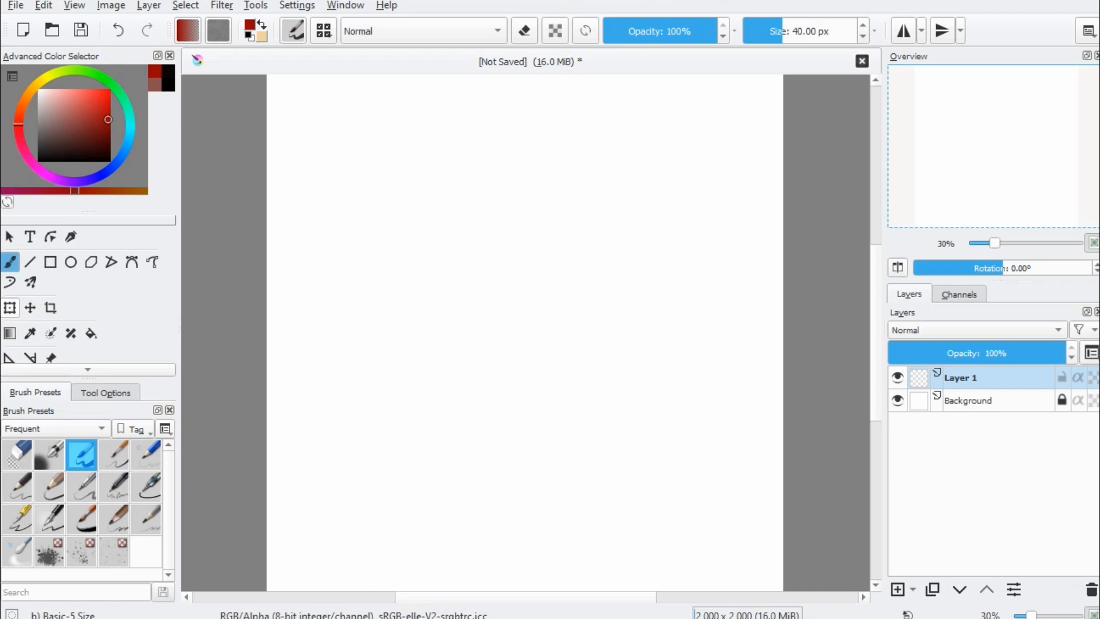
click(10, 308)
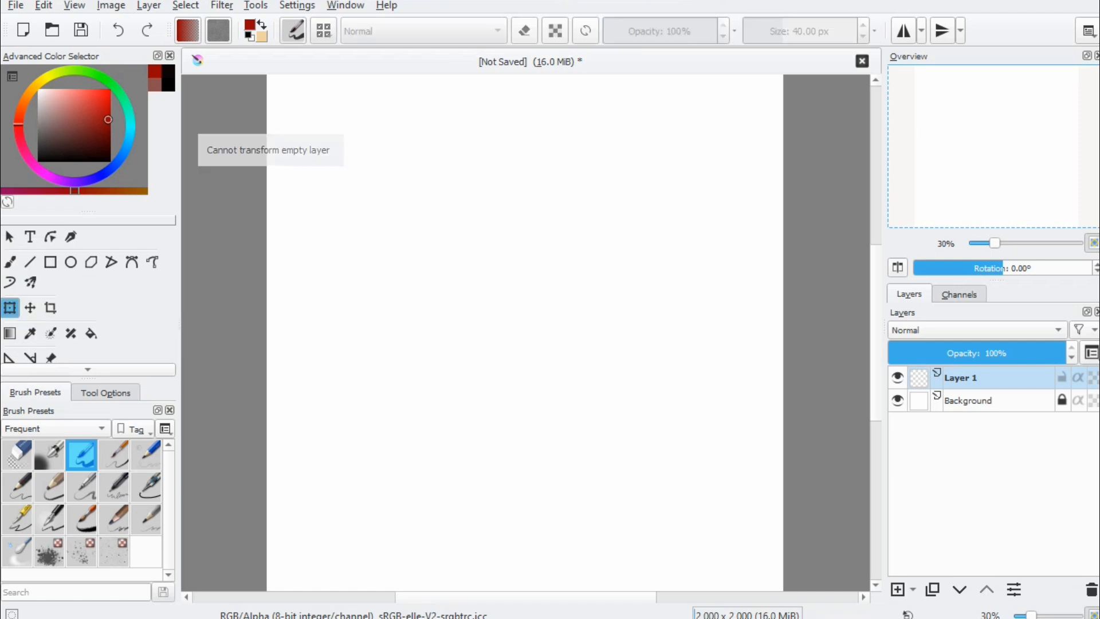
key(b)
mouse_move(365, 154)
mouse_down()
mouse_move(476, 250)
mouse_move(493, 358)
mouse_move(518, 374)
mouse_up()
Step: Shorten the stroke from its upper end with the Transform tool and shift it sideways with the Move tool
click(10, 308)
mouse_move(361, 151)
mouse_down()
mouse_move(377, 167)
mouse_move(464, 146)
mouse_move(281, 187)
mouse_move(363, 206)
mouse_up()
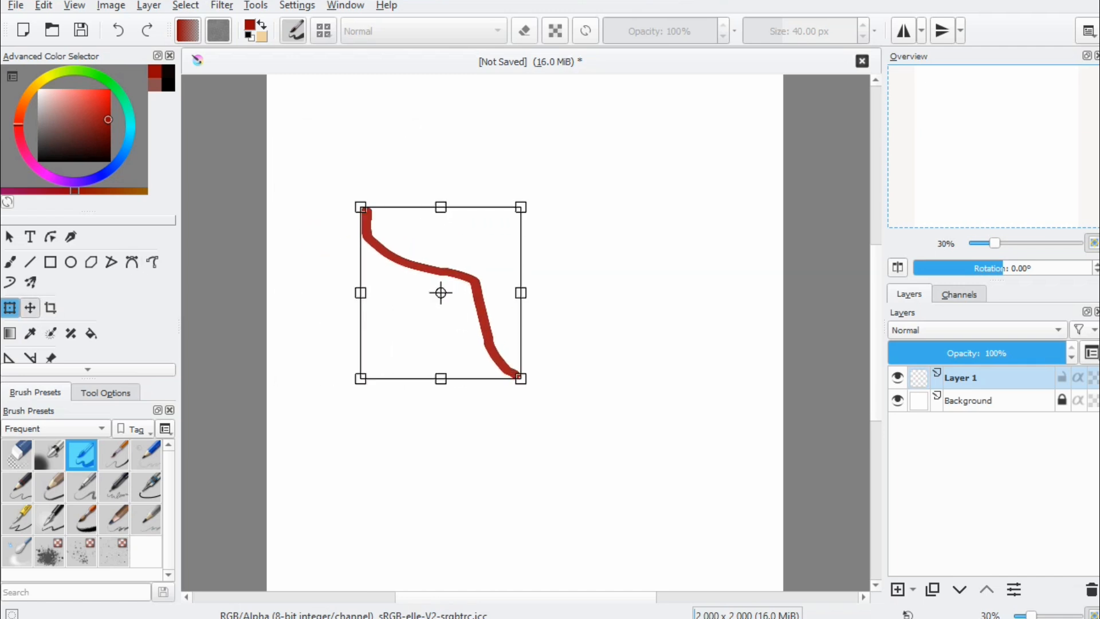
click(30, 308)
mouse_move(447, 269)
mouse_down()
mouse_move(487, 210)
mouse_move(521, 281)
mouse_up()
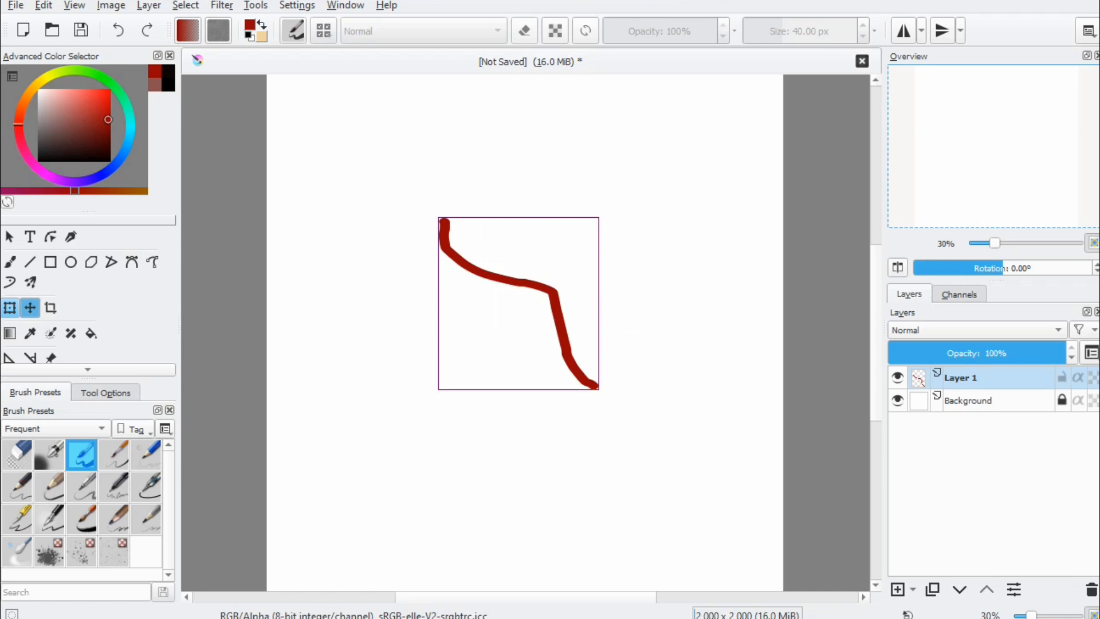
Step: Distort the stroke in Perspective transform mode by pulling its upper-left corner outward
click(10, 308)
click(106, 393)
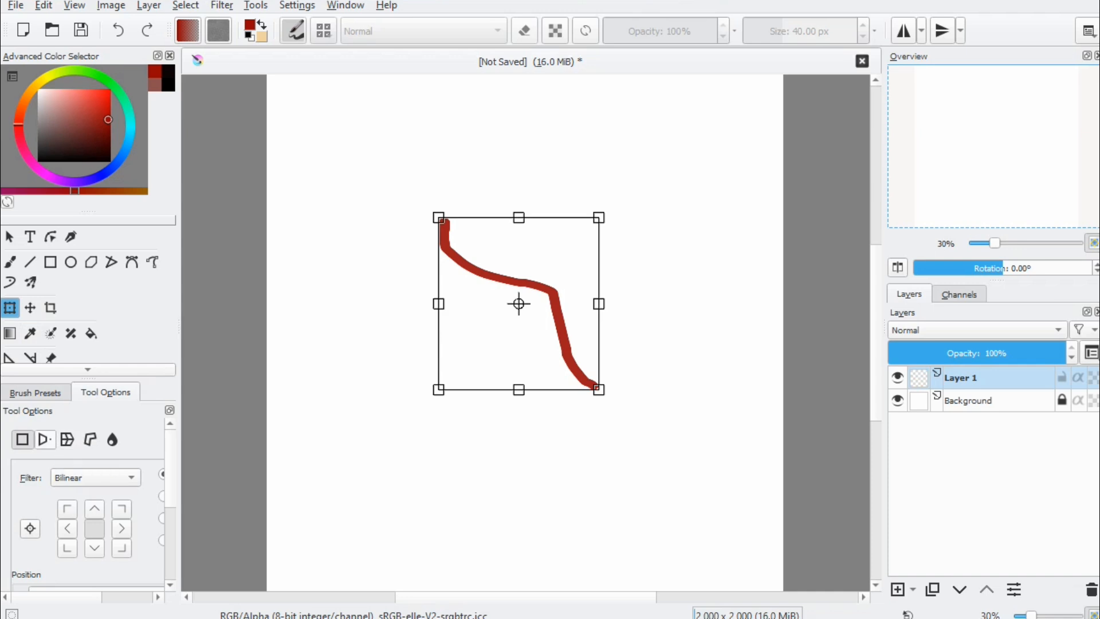
click(44, 439)
mouse_move(439, 217)
mouse_down()
mouse_move(430, 278)
mouse_move(441, 140)
mouse_move(405, 172)
mouse_move(380, 173)
mouse_up()
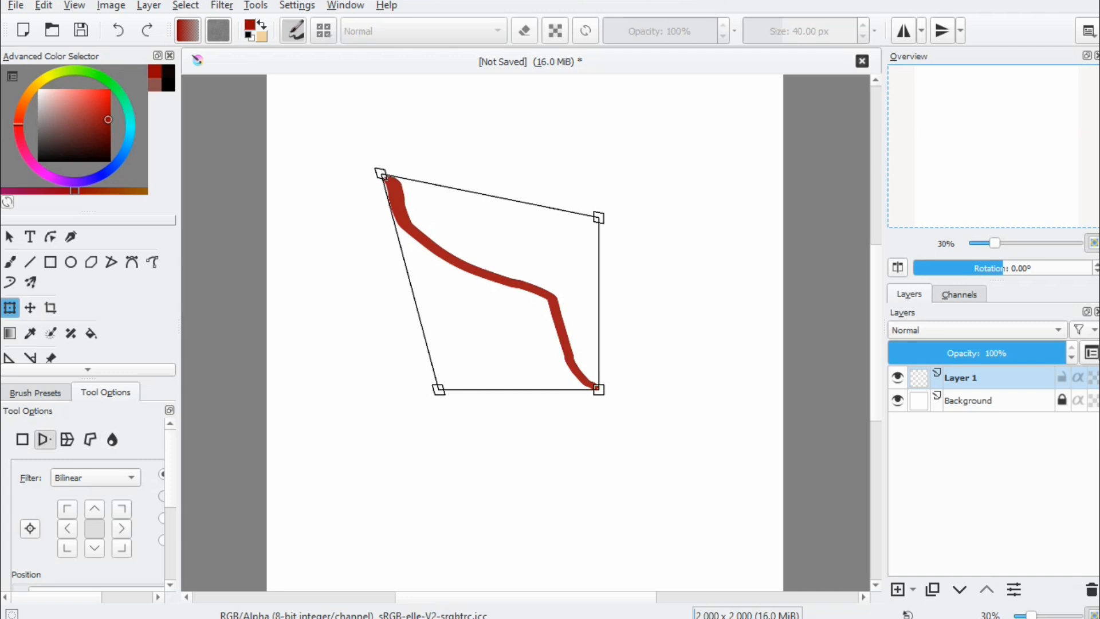
Step: Try the Warp and Liquify transform modes on the stroke, return to Free transform and bring back the brush presets
click(67, 439)
mouse_move(518, 303)
mouse_down()
mouse_move(519, 268)
mouse_move(523, 317)
mouse_move(507, 305)
mouse_up()
click(112, 440)
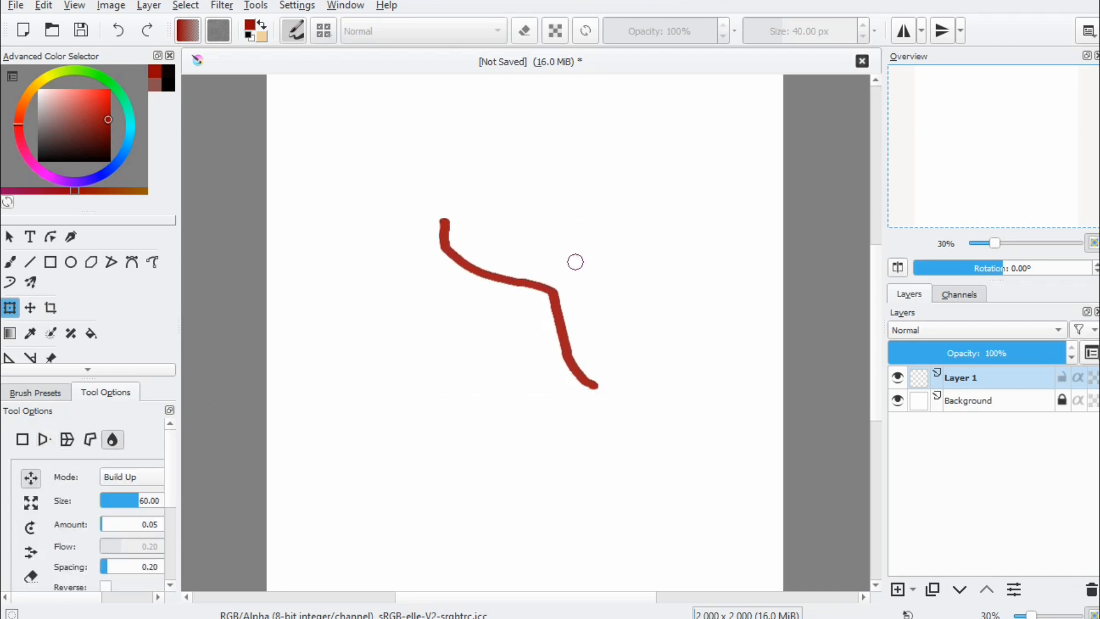
click(23, 439)
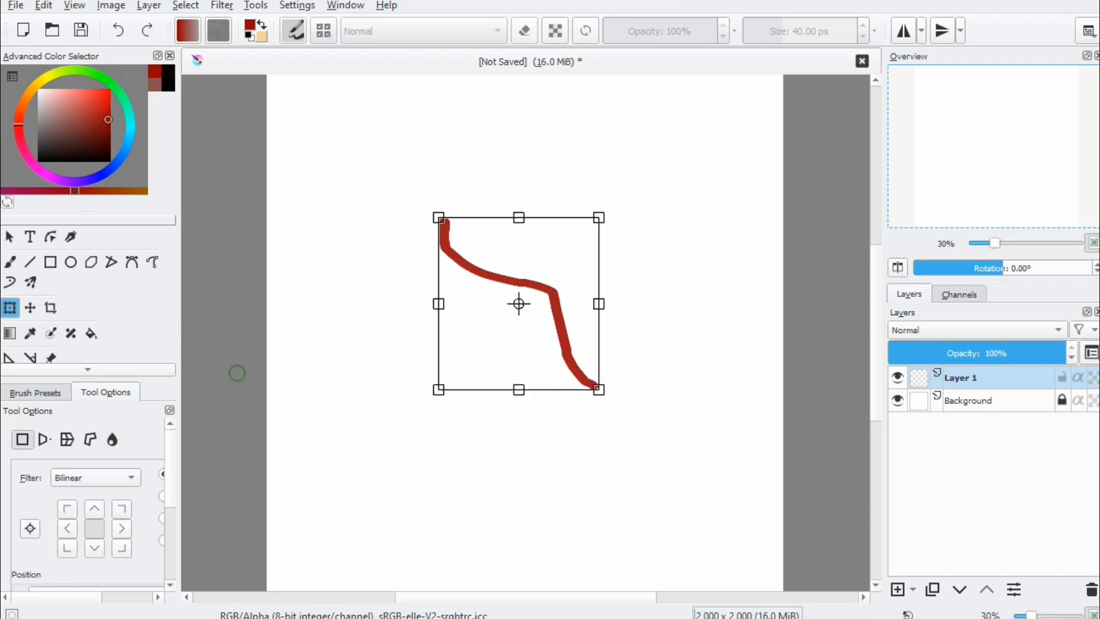
click(35, 393)
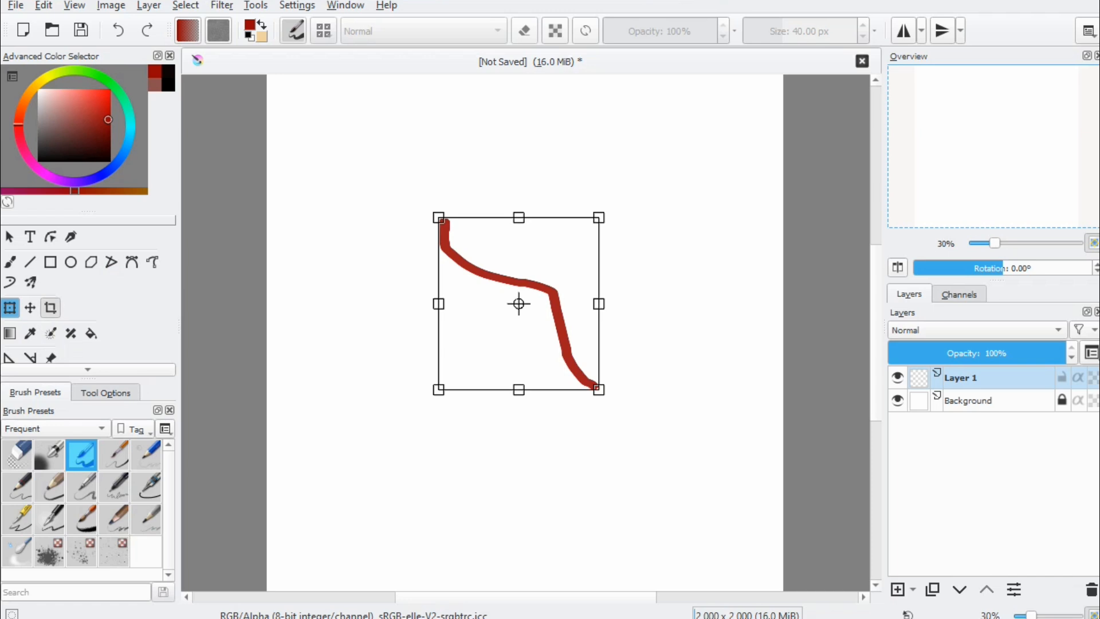
Step: Crop the image to about 1,314 x 1,199 px around the stroke and undo the crop
click(50, 308)
mouse_move(342, 176)
mouse_down()
mouse_move(653, 393)
mouse_move(680, 486)
mouse_up()
key(Return)
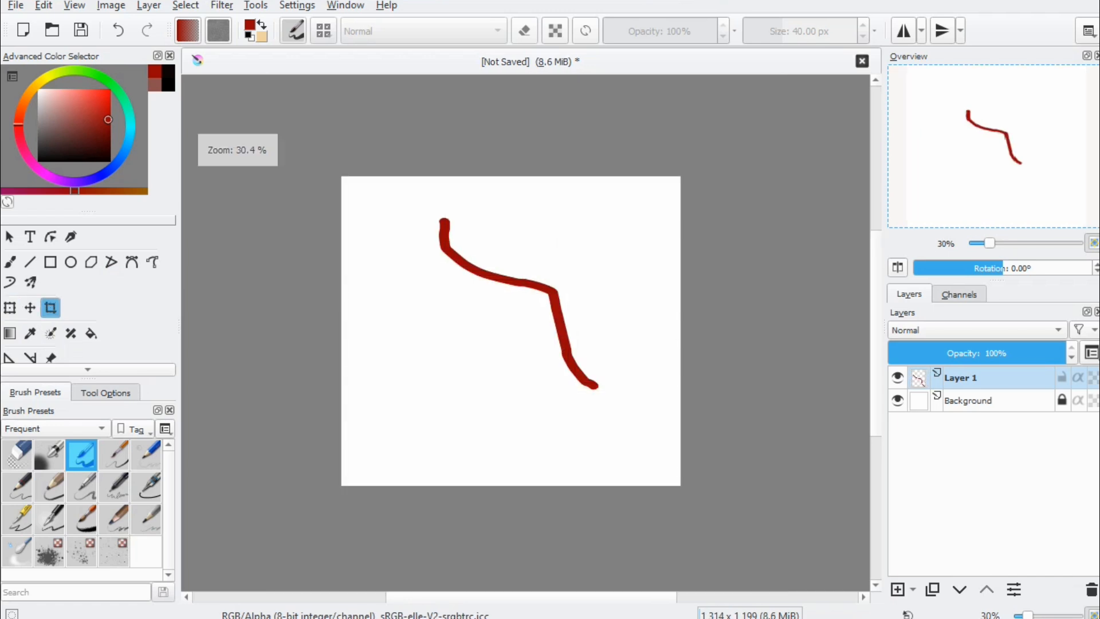
click(118, 30)
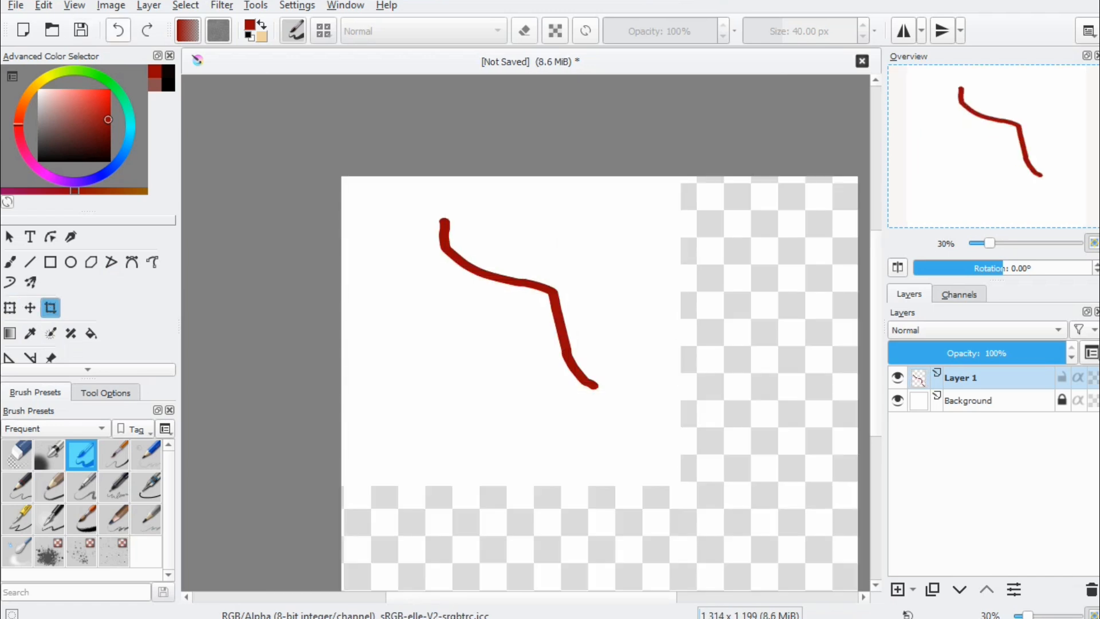
Step: Fill Layer 1 with a diagonal dark red gradient, and undo the gradient, the move and the stroke
scroll(109, 339, down, 2)
click(9, 290)
drag(344, 144, 659, 470)
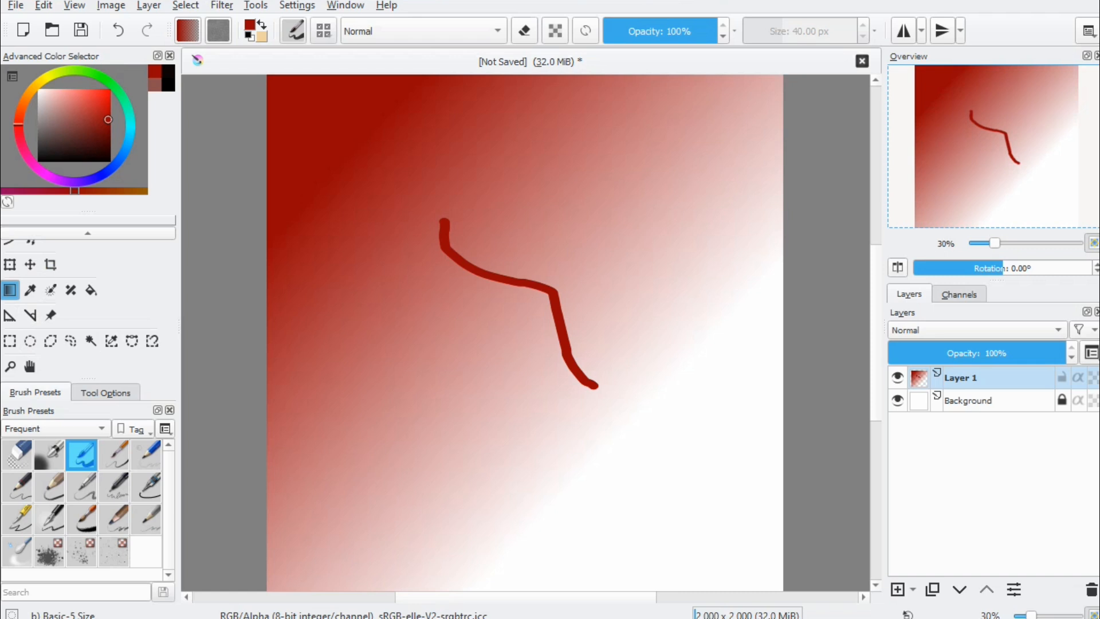
key(ctrl+z)
key(ctrl+z)
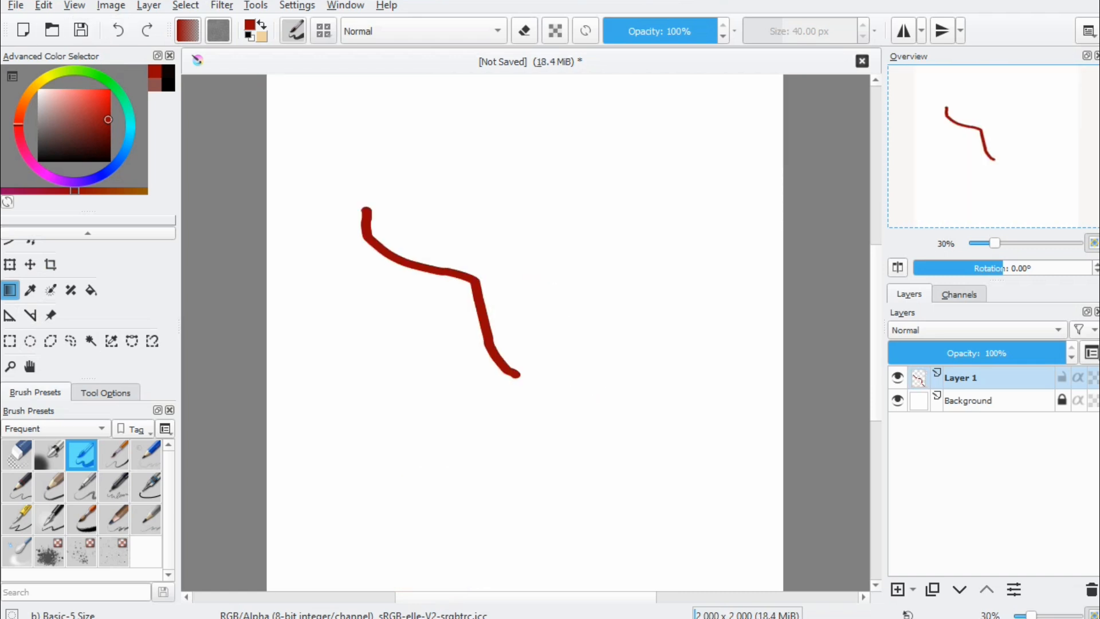
click(118, 30)
Step: Sample white from the canvas with the Color Picker, and set the foreground color to a muted dark red
click(27, 290)
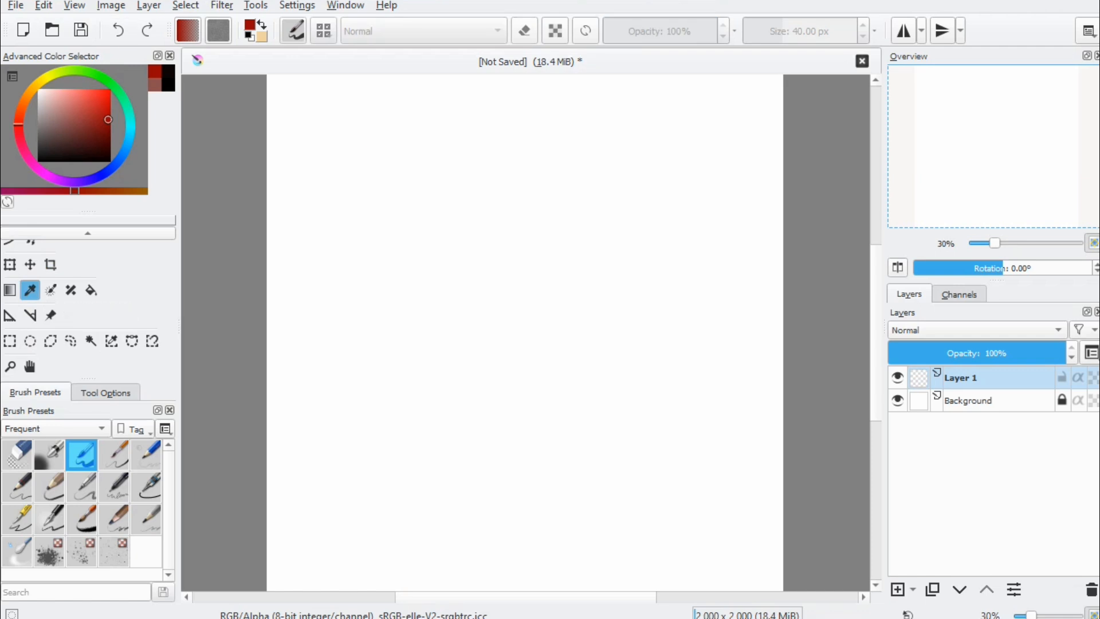
click(524, 332)
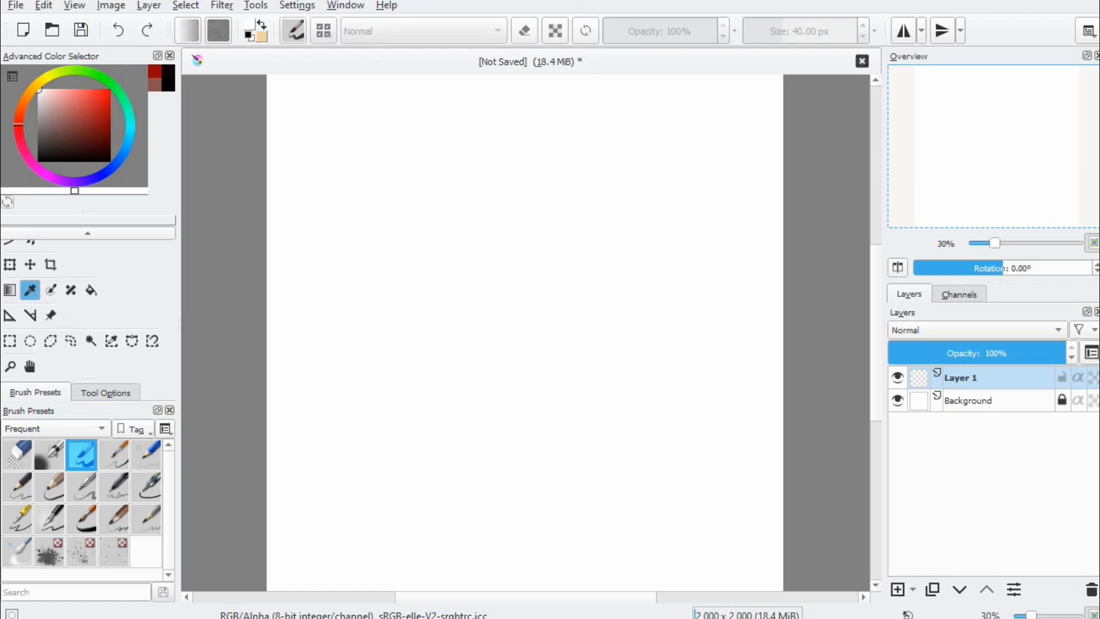
click(97, 125)
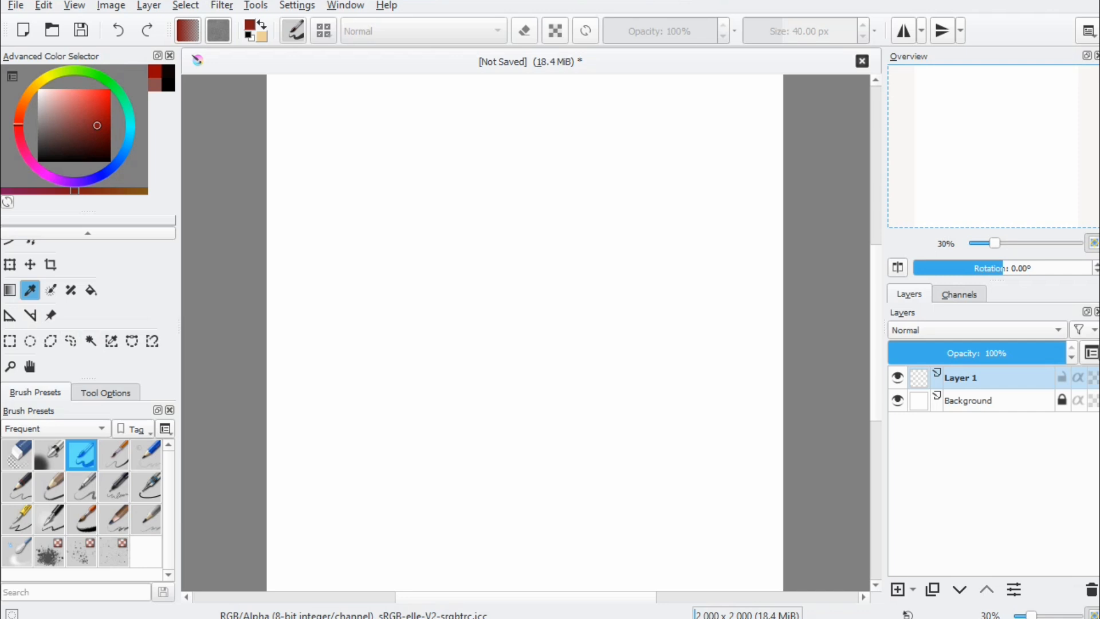
Step: Fill the whole of Layer 1 with the dark red using the Fill tool and undo the fill
click(91, 290)
click(447, 303)
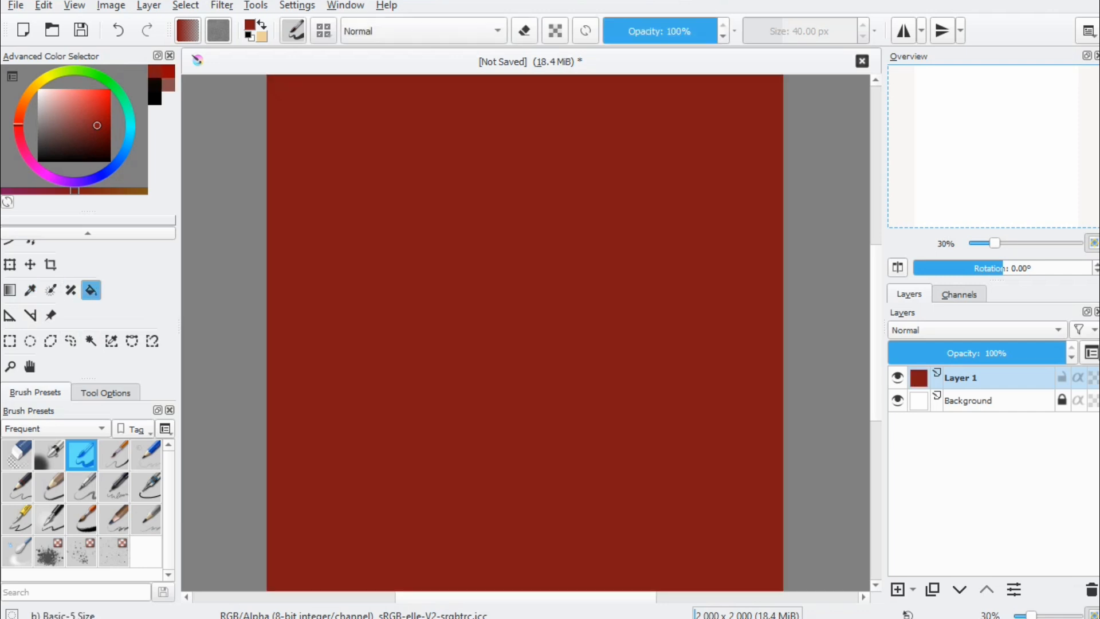
key(ctrl+z)
Step: Outline a large freehand selection, fill it with the dark red, and remove both the fill and the selection
click(70, 341)
mouse_move(399, 189)
mouse_down()
mouse_move(528, 447)
mouse_move(402, 151)
mouse_up()
click(91, 290)
click(436, 286)
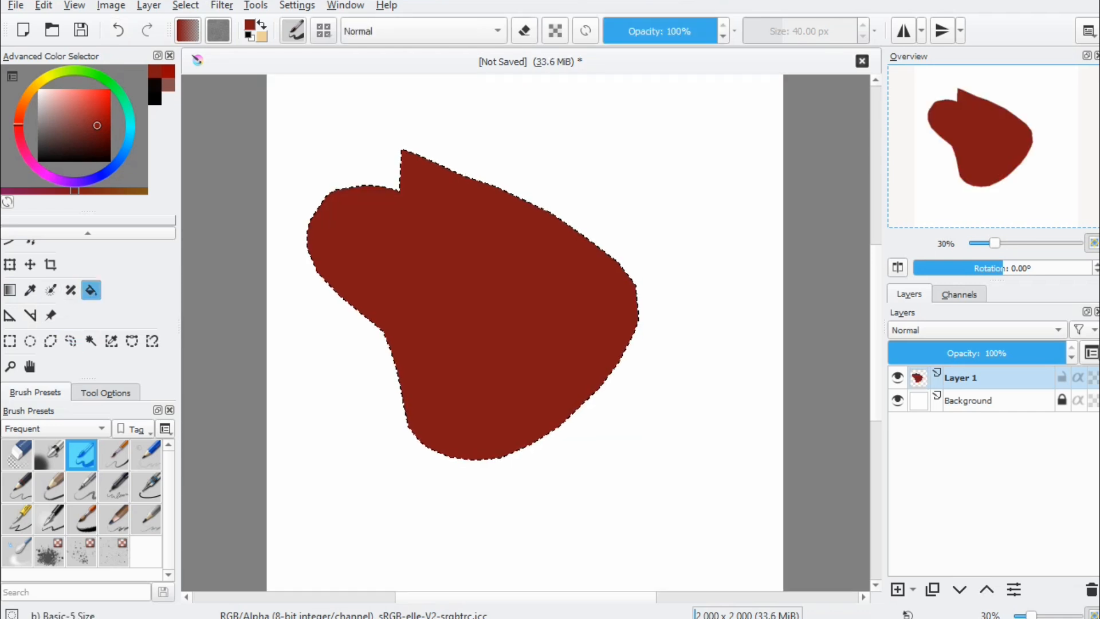
click(186, 5)
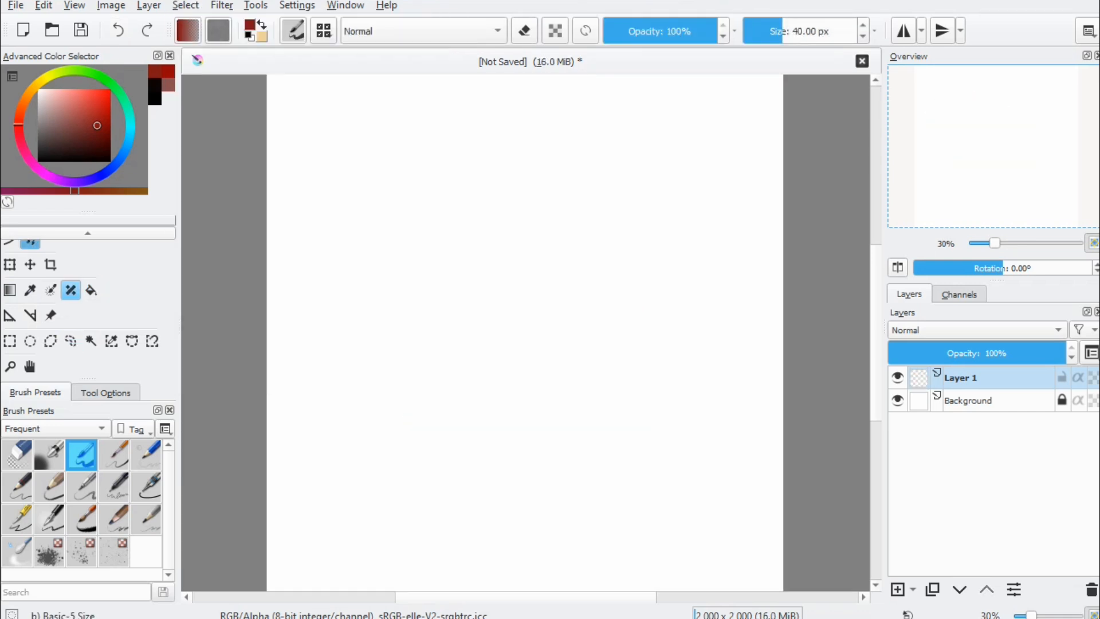
key(f)
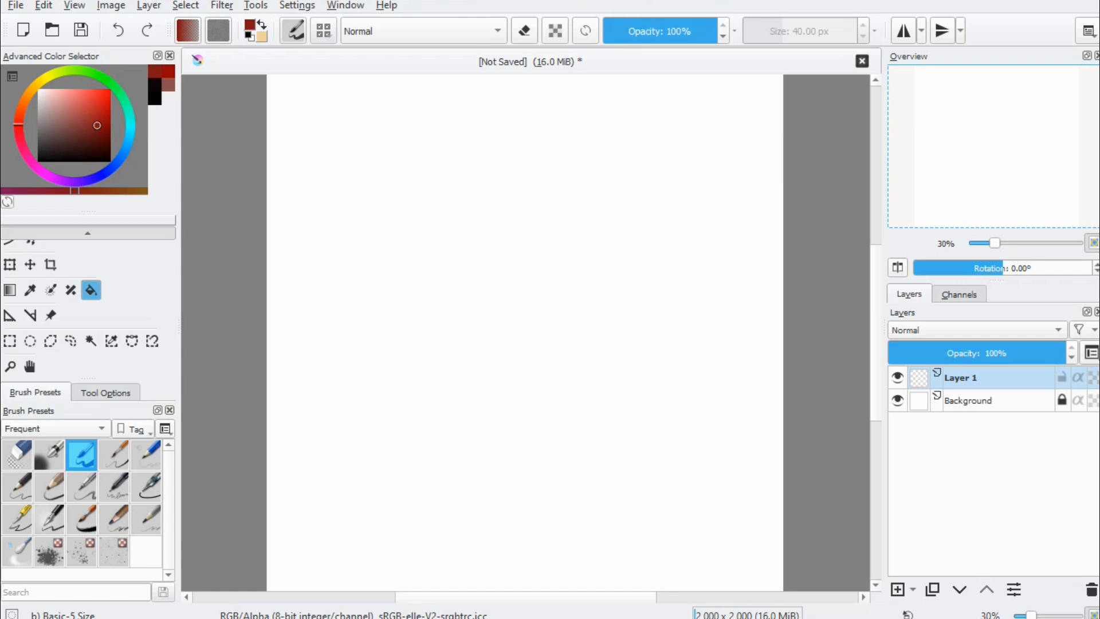
click(31, 233)
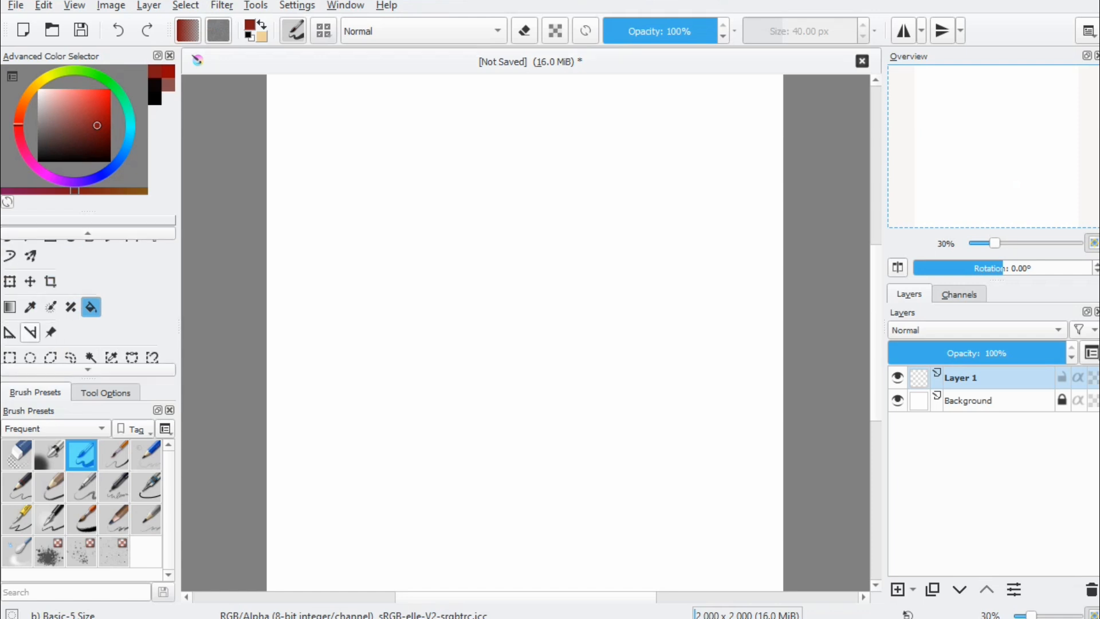
click(67, 370)
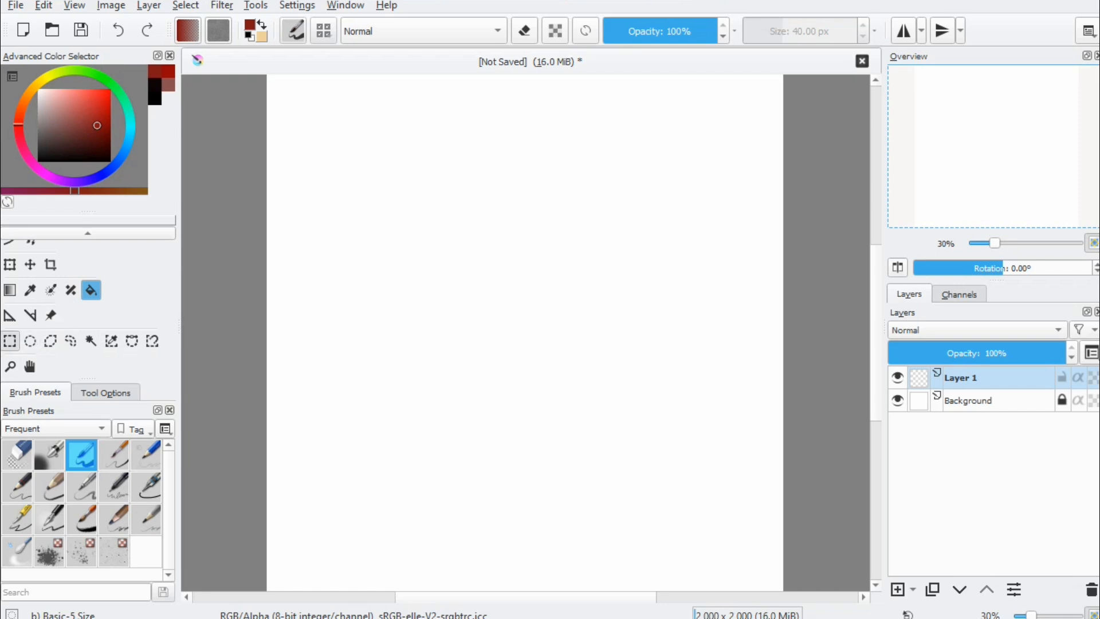
Step: Make a large rectangular selection on the canvas and replace it with an elliptical one
click(10, 341)
drag(340, 183, 634, 463)
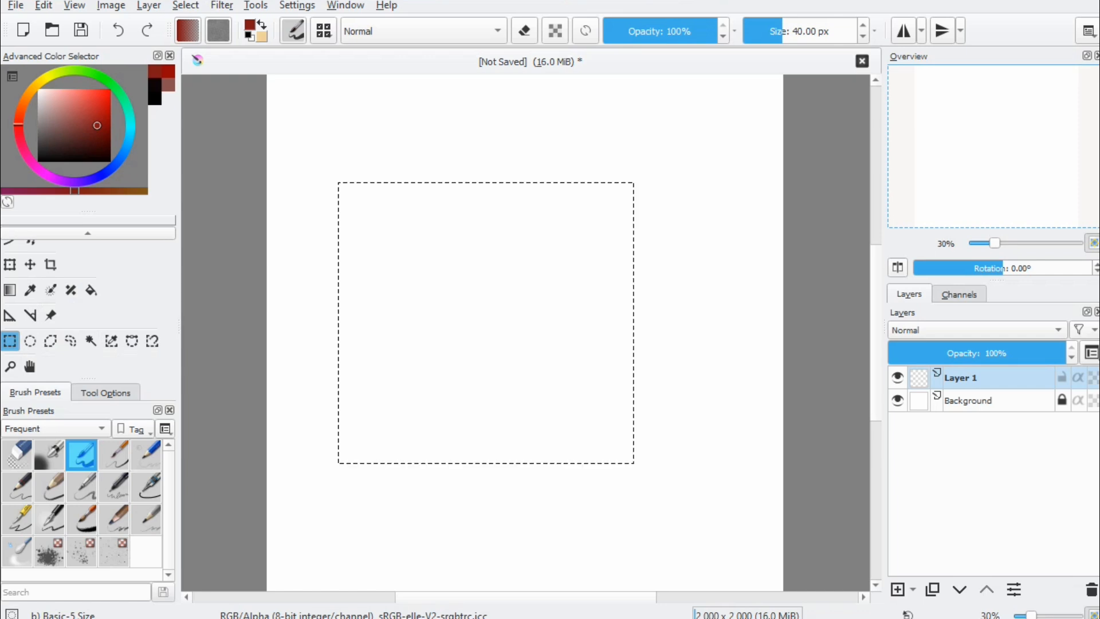
click(31, 341)
drag(425, 216, 709, 435)
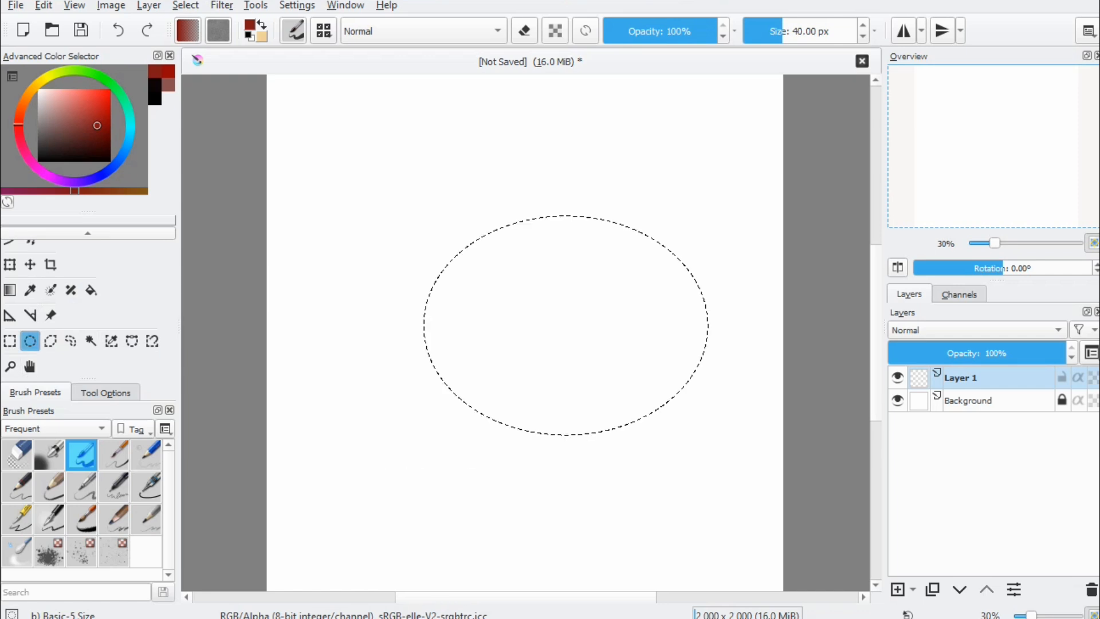
Step: Replace the elliptical selection with a self-crossing, many-cornered polygonal selection in the middle of the canvas
click(71, 341)
click(51, 341)
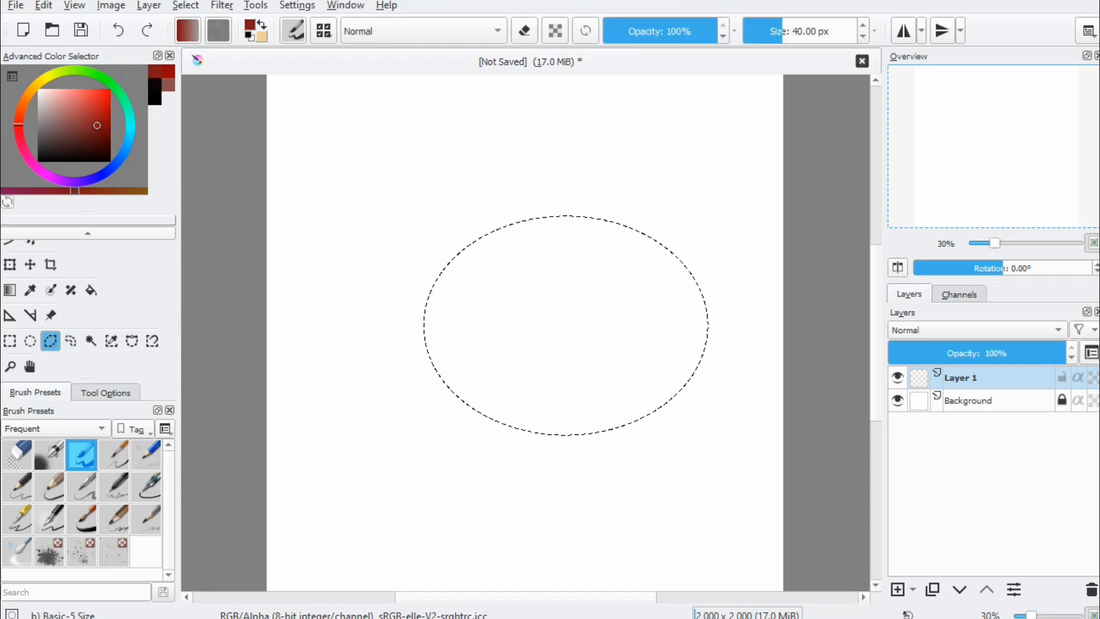
click(495, 396)
click(417, 273)
click(493, 182)
click(605, 279)
click(622, 387)
click(490, 404)
click(383, 403)
click(525, 332)
click(543, 333)
click(585, 218)
double_click(543, 200)
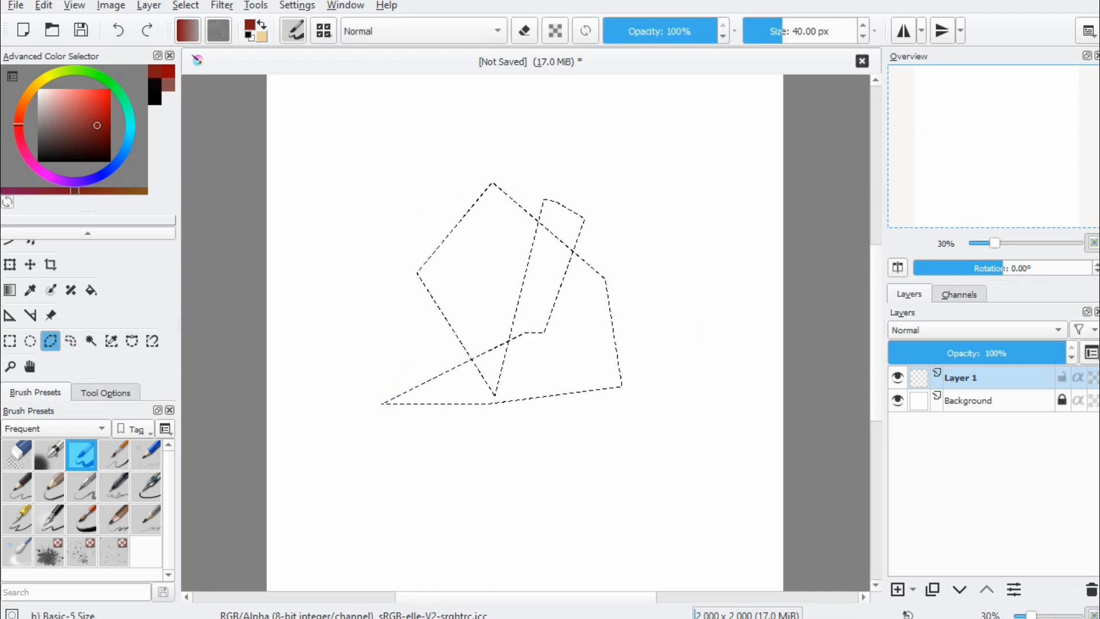
Step: Draw several freehand selections in a row, and replace the last with a contiguous selection of the whole empty canvas
click(70, 341)
mouse_move(453, 123)
mouse_down()
mouse_move(602, 177)
mouse_move(686, 164)
mouse_move(454, 288)
mouse_move(659, 204)
mouse_move(477, 193)
mouse_move(508, 94)
mouse_move(433, 121)
mouse_up()
mouse_move(408, 281)
mouse_down()
mouse_move(570, 365)
mouse_move(330, 339)
mouse_up()
drag(368, 179, 401, 212)
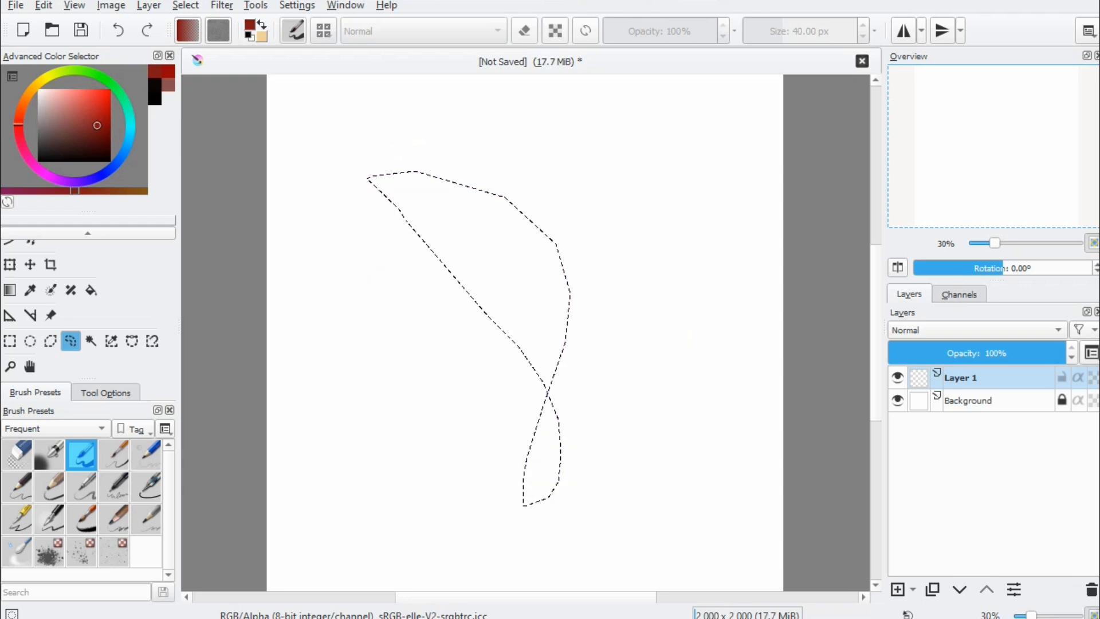
click(91, 341)
click(453, 304)
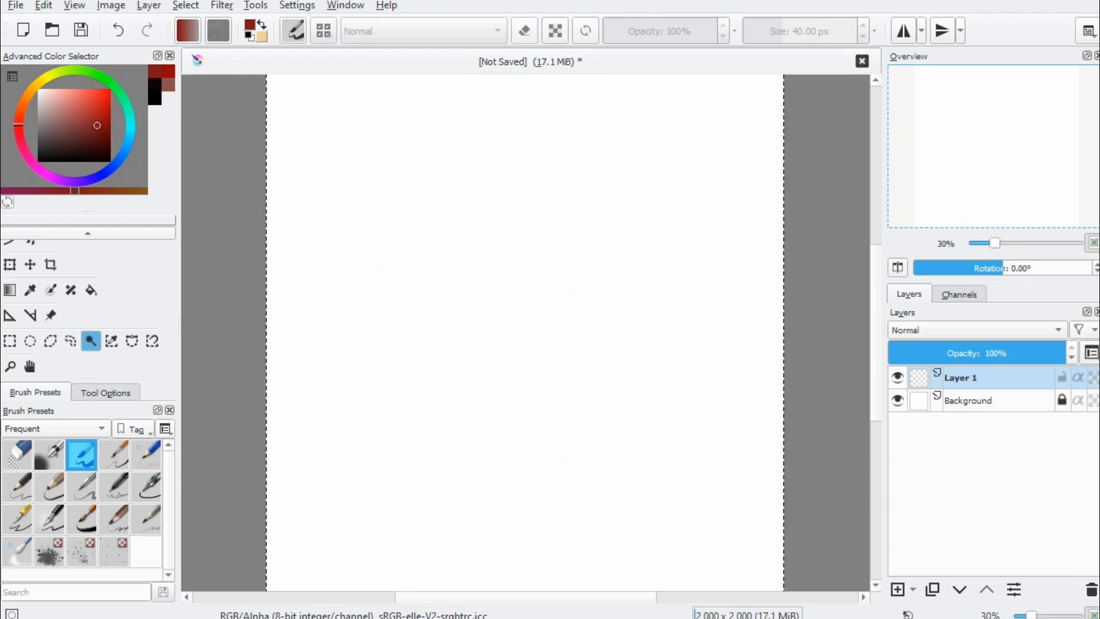
Step: Open the image 15.png from the Everybody Loves Me PMV folder
click(52, 30)
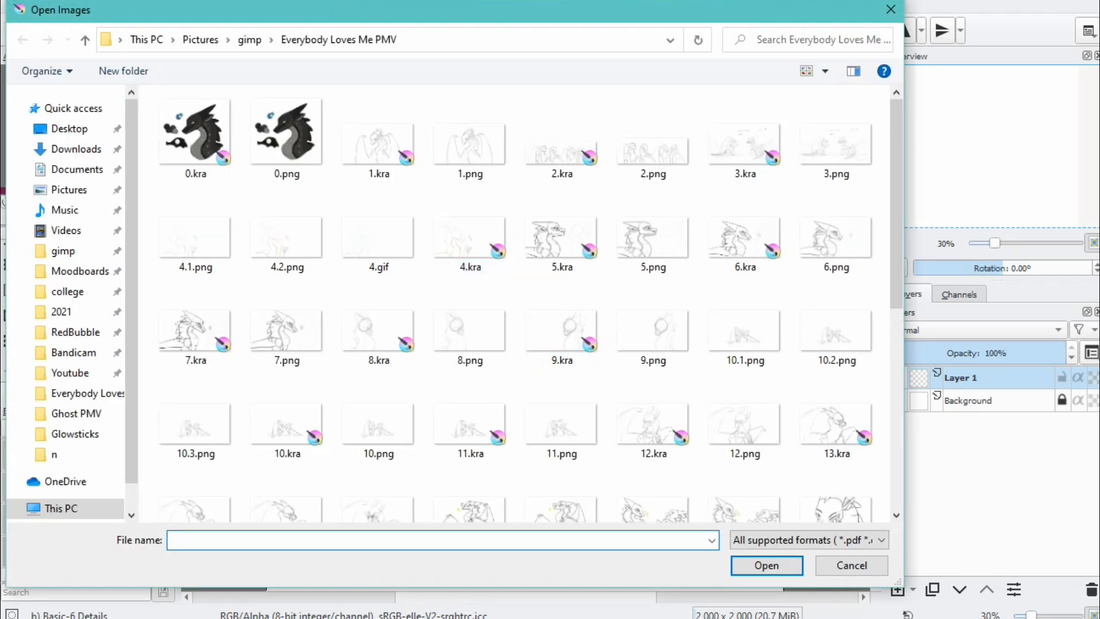
scroll(651, 466, down, 5)
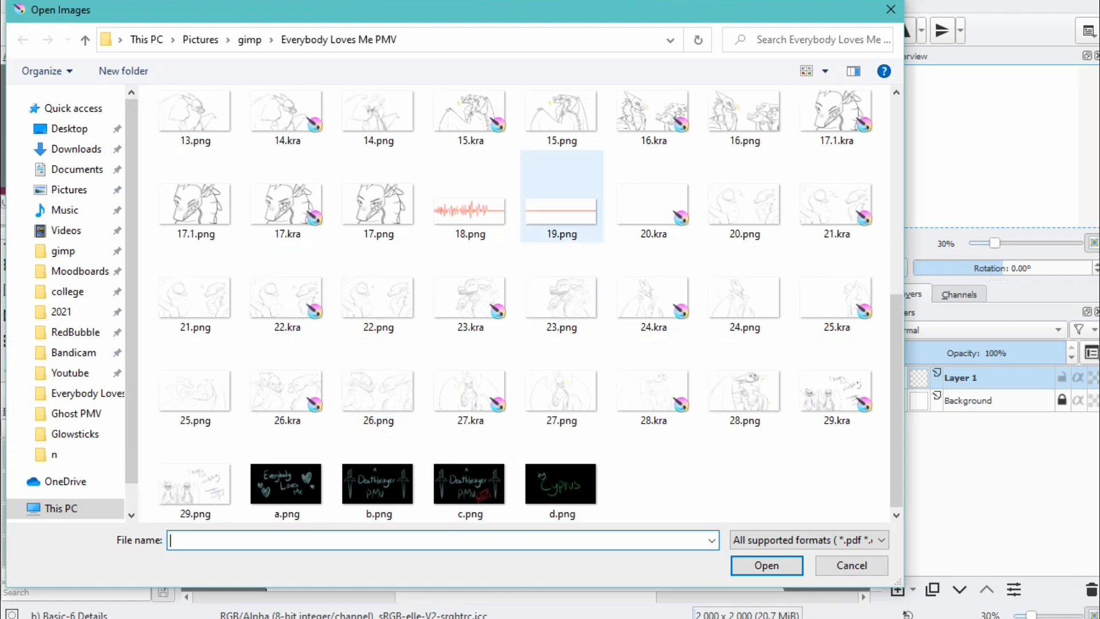
click(561, 118)
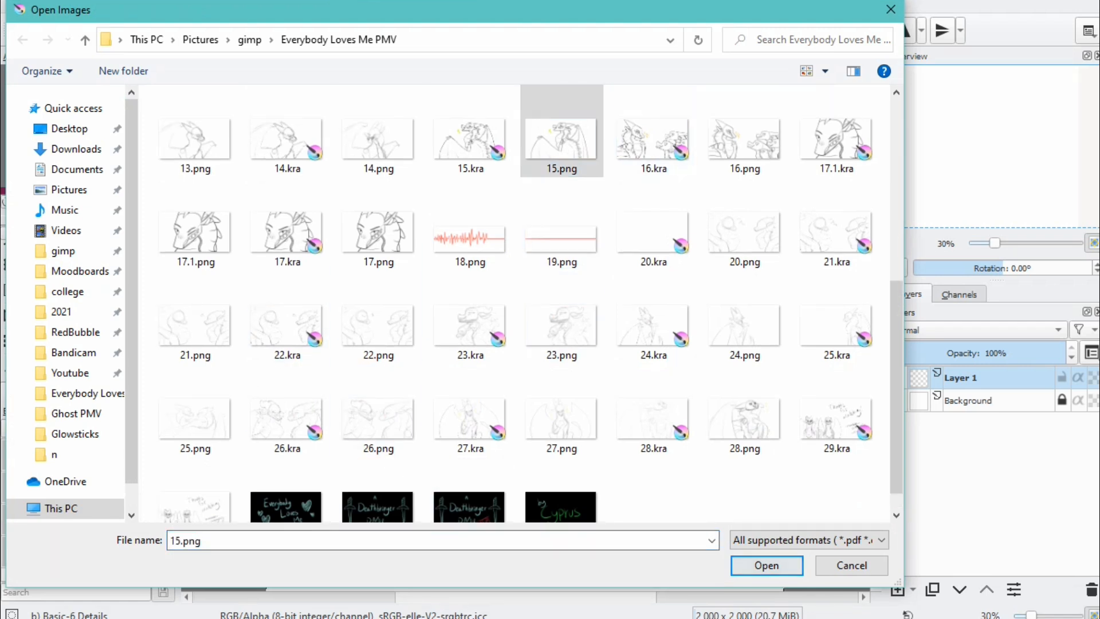
click(766, 565)
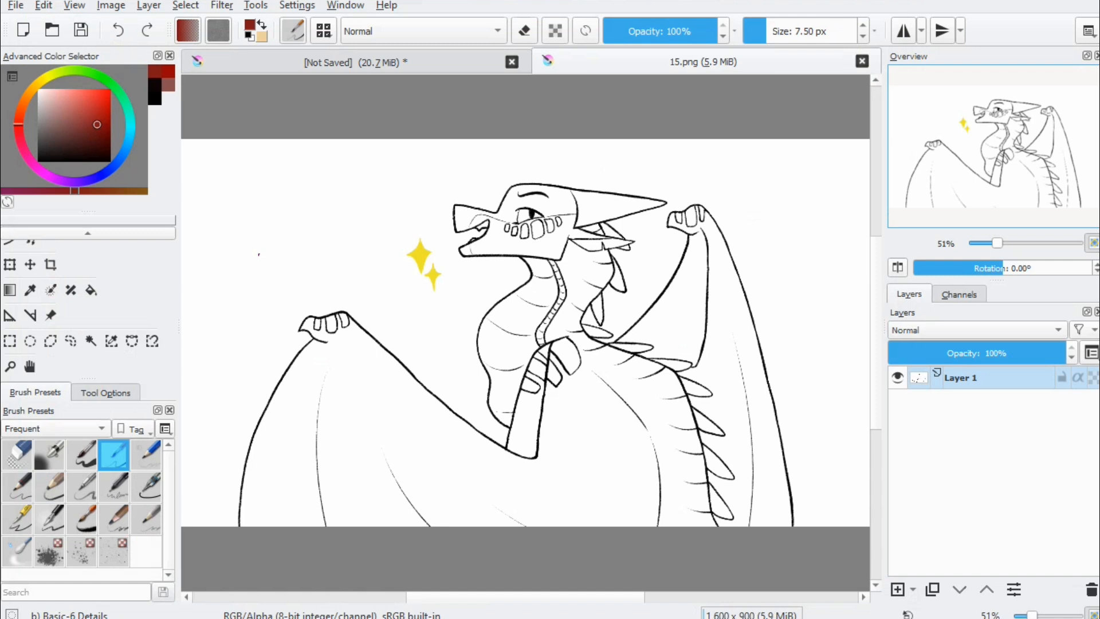
Step: Select the white background around the dragon with a contiguous selection and invert it so that the dragon is selected
click(91, 341)
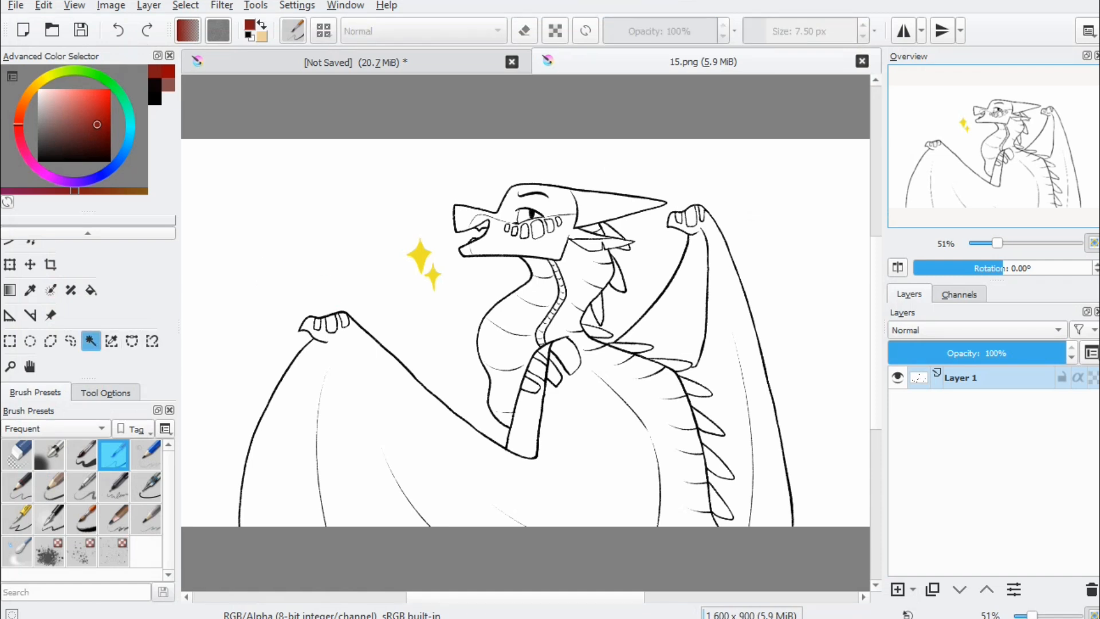
click(327, 229)
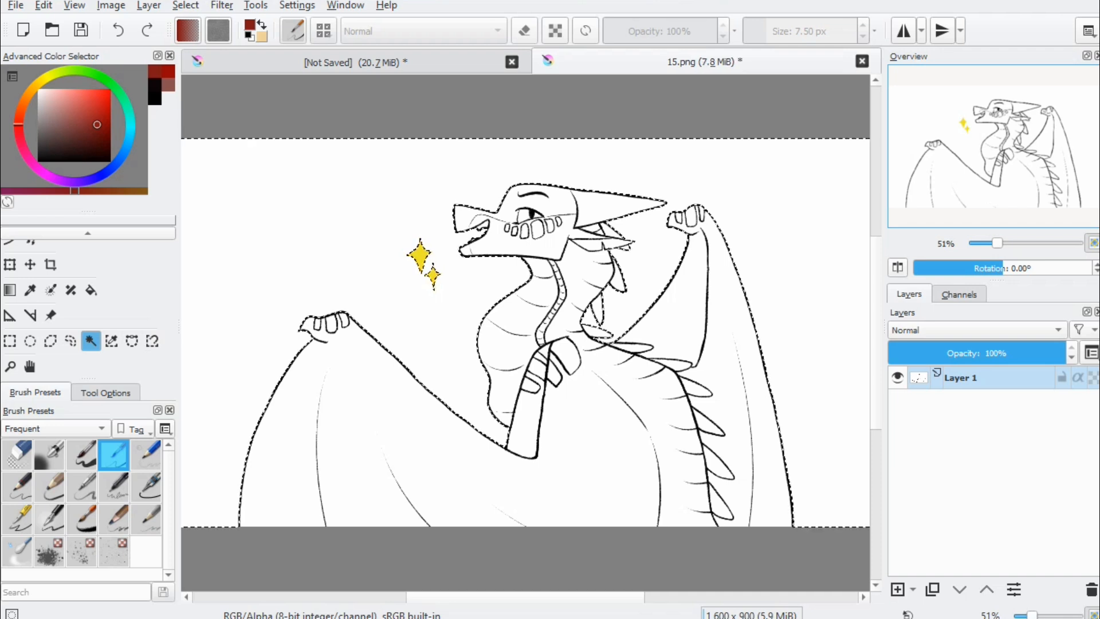
click(186, 6)
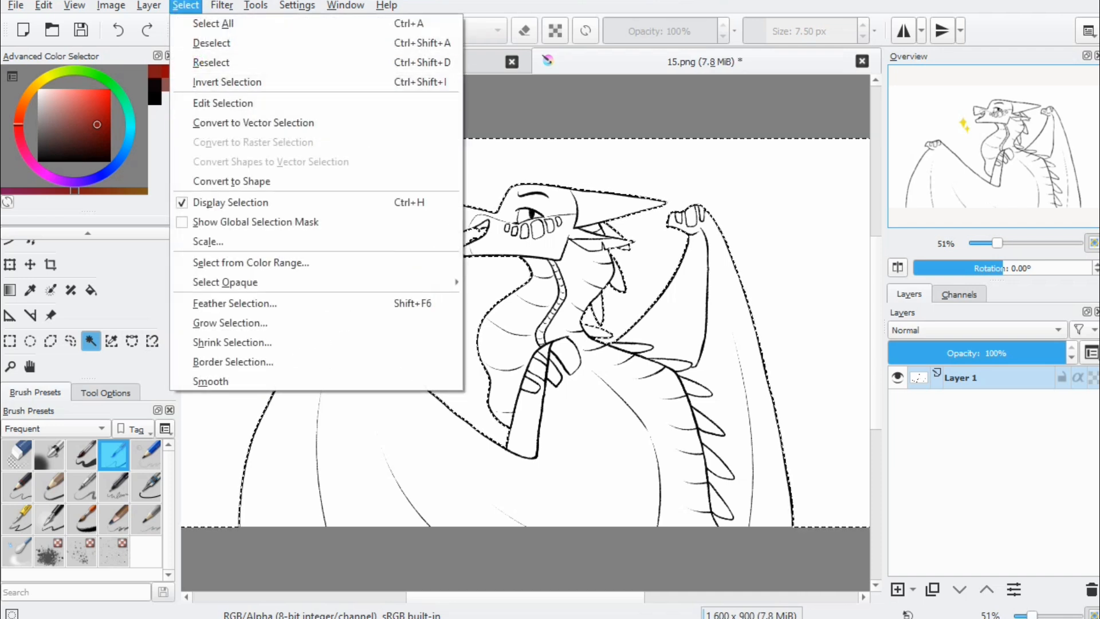
click(227, 82)
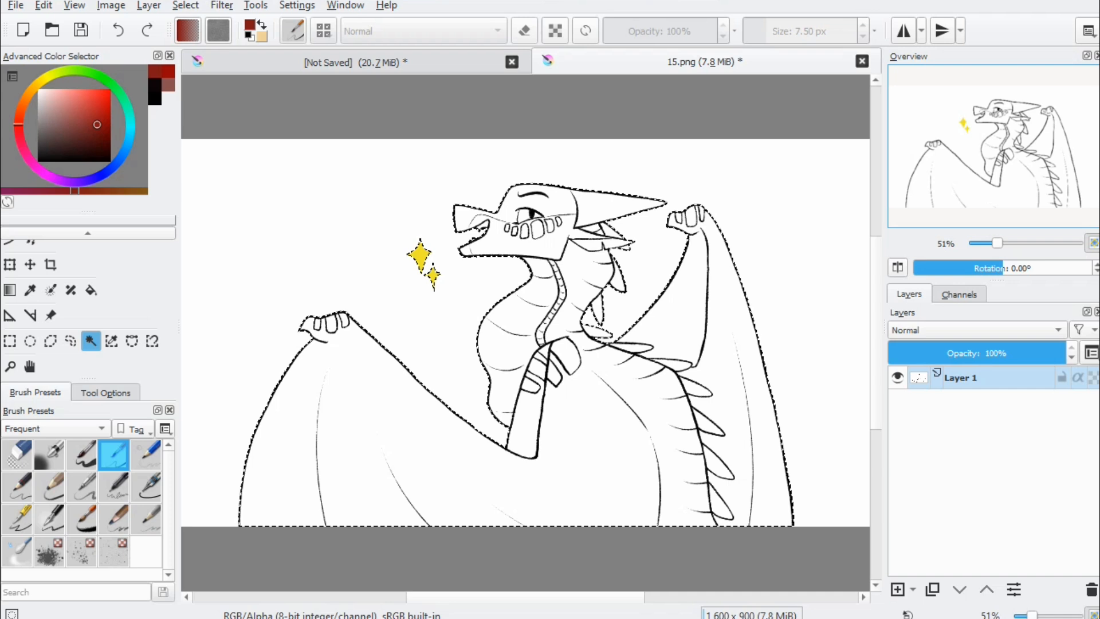
Step: Set the painting colour to black, try filling the dragon's foreleg on the line art layer, and undo the fill
click(91, 290)
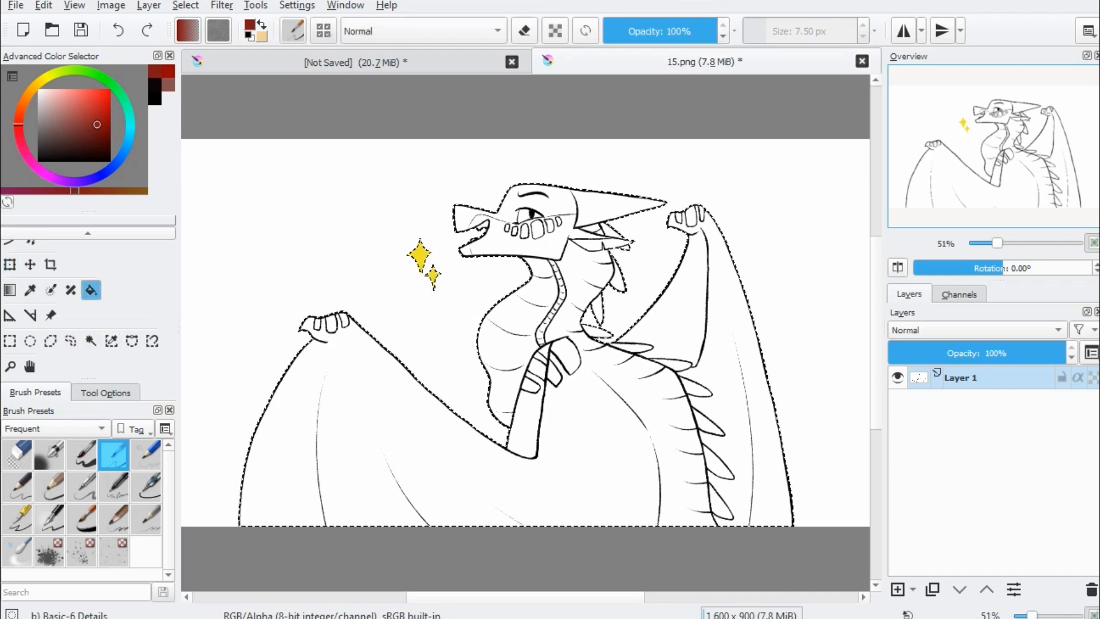
click(110, 161)
click(525, 425)
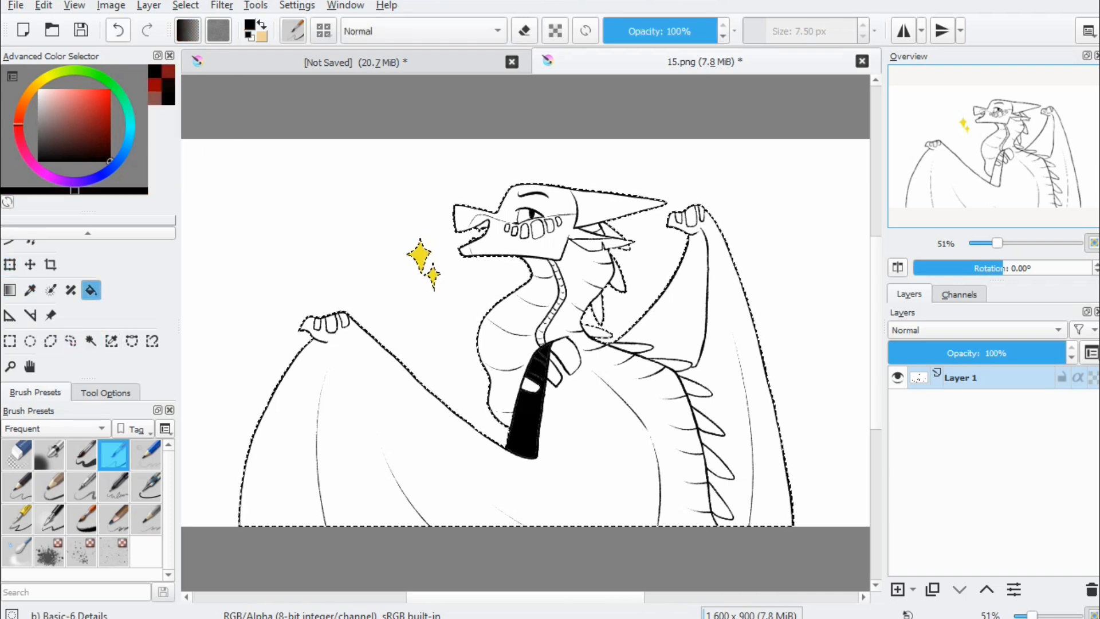
click(118, 30)
Step: Fill the selected dragon with black on a new layer at 56% opacity, clear the selection, and delete that layer
click(899, 590)
click(607, 430)
click(988, 353)
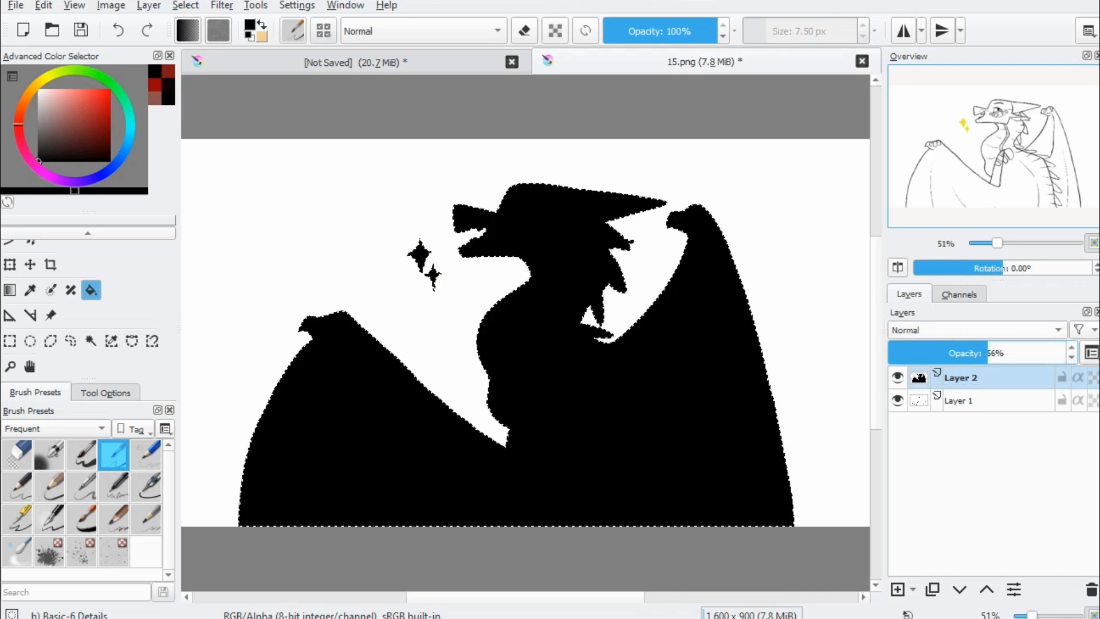
click(186, 5)
click(212, 43)
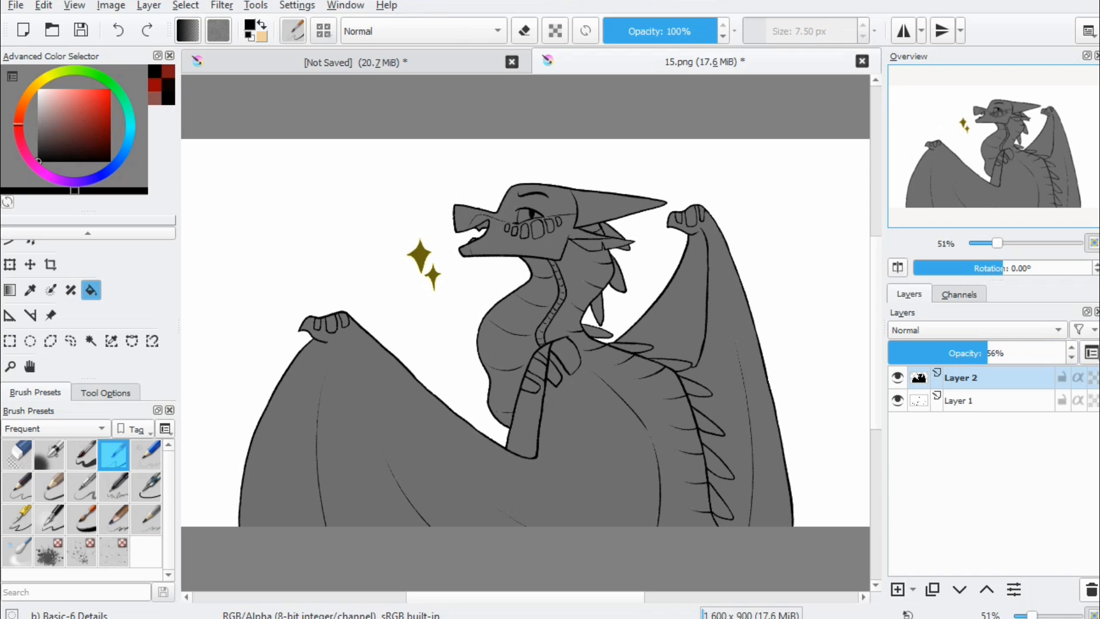
click(1091, 590)
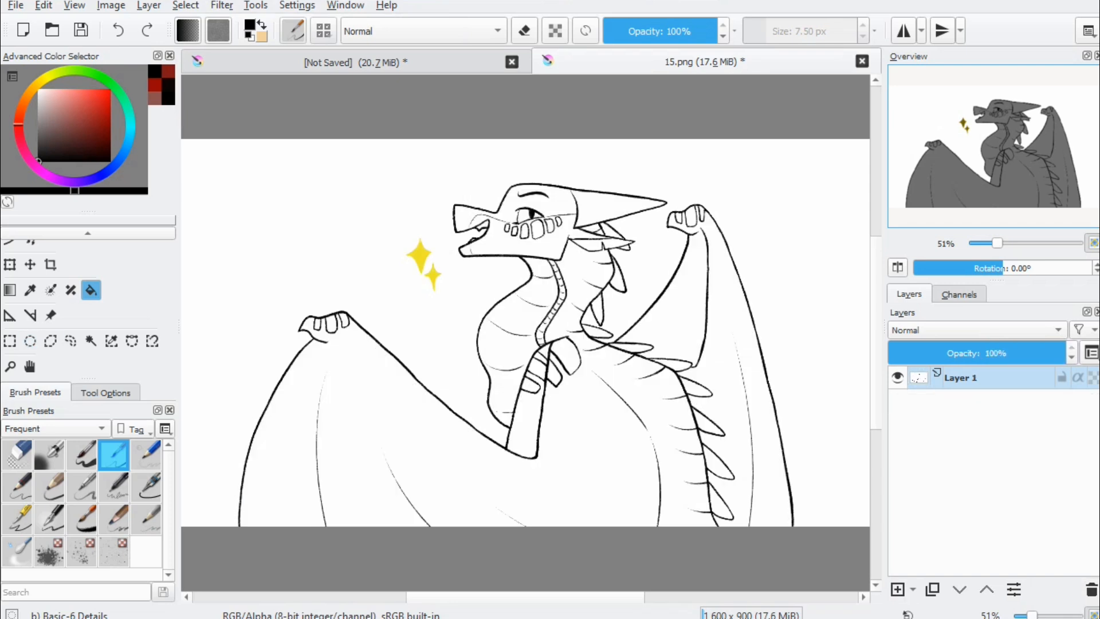
Step: Select the background beside the wing's outline with the Contiguous Selection tool, with grow/shrink set to 0 px
click(106, 392)
click(91, 340)
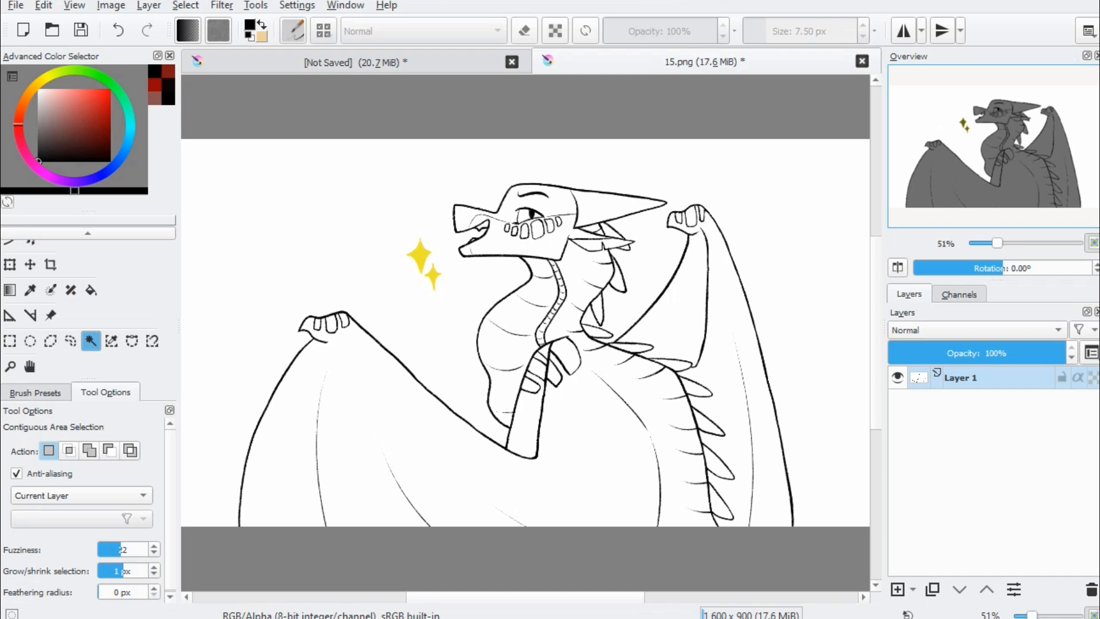
scroll(248, 402, up, 6)
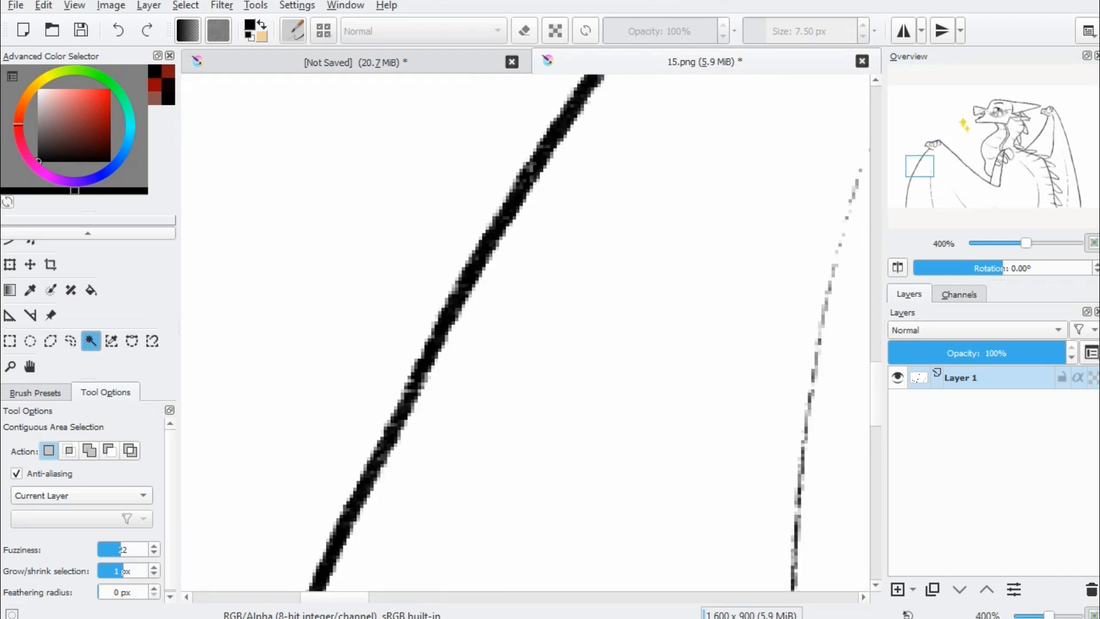
click(347, 355)
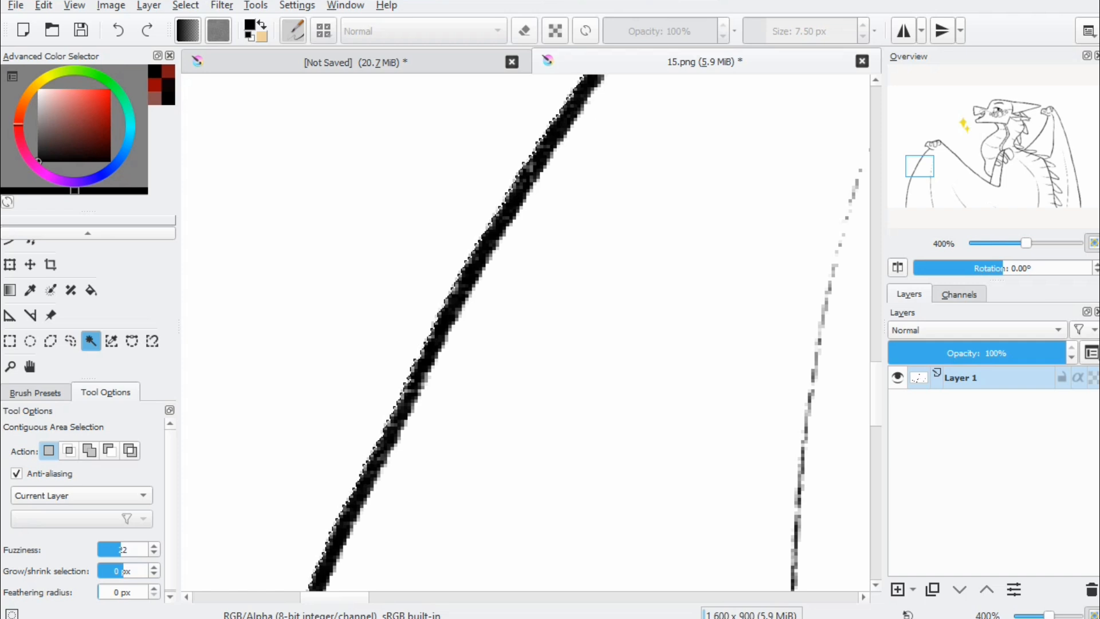
scroll(399, 436, up, 3)
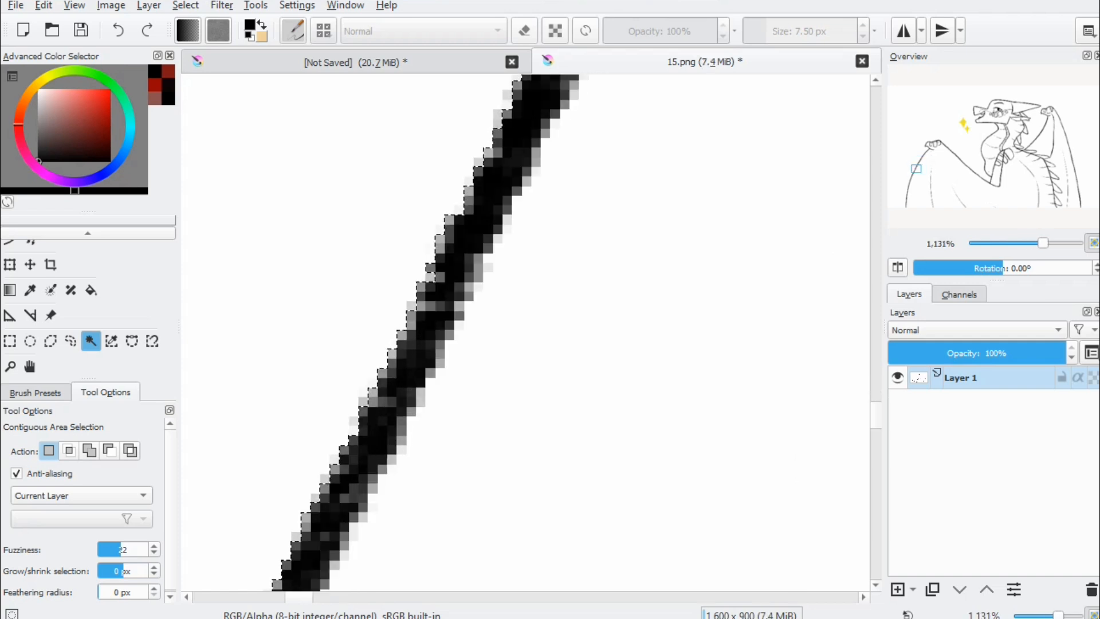
Step: Reselect the background with grow/shrink set to 1 px, and close 15.png without saving
click(153, 567)
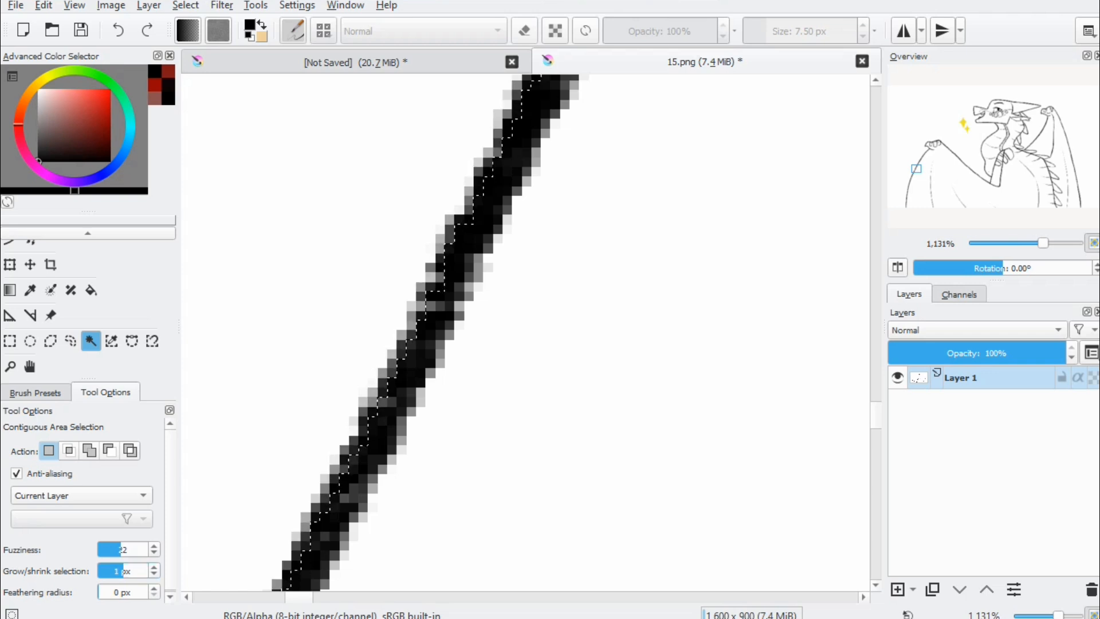
key(1)
scroll(407, 307, down, 1)
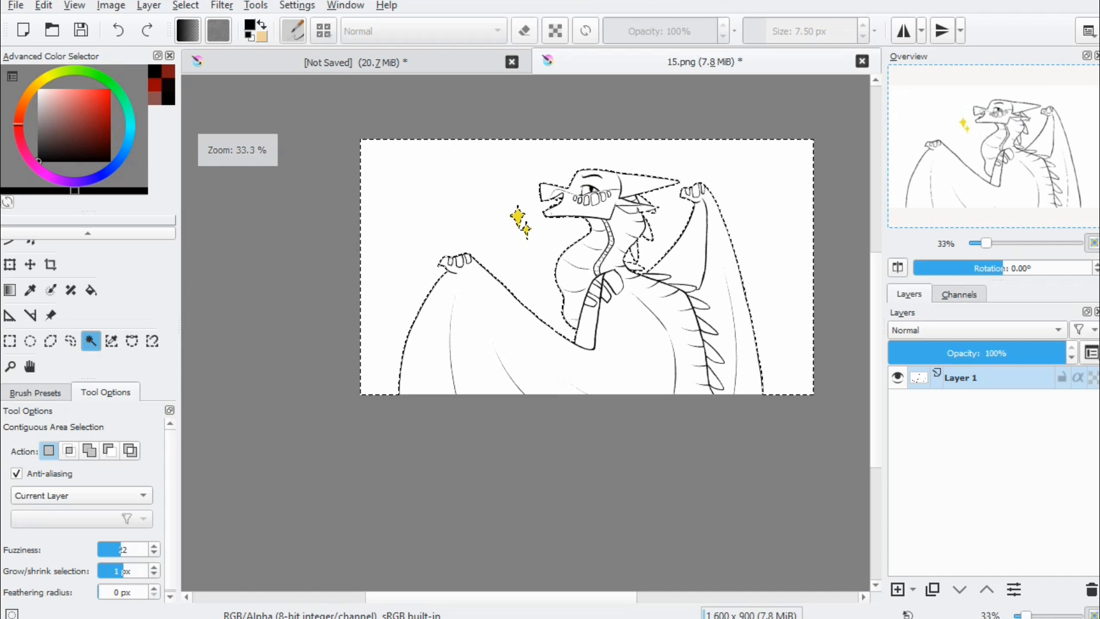
scroll(633, 123, up, 2)
key(ctrl+w)
key(n)
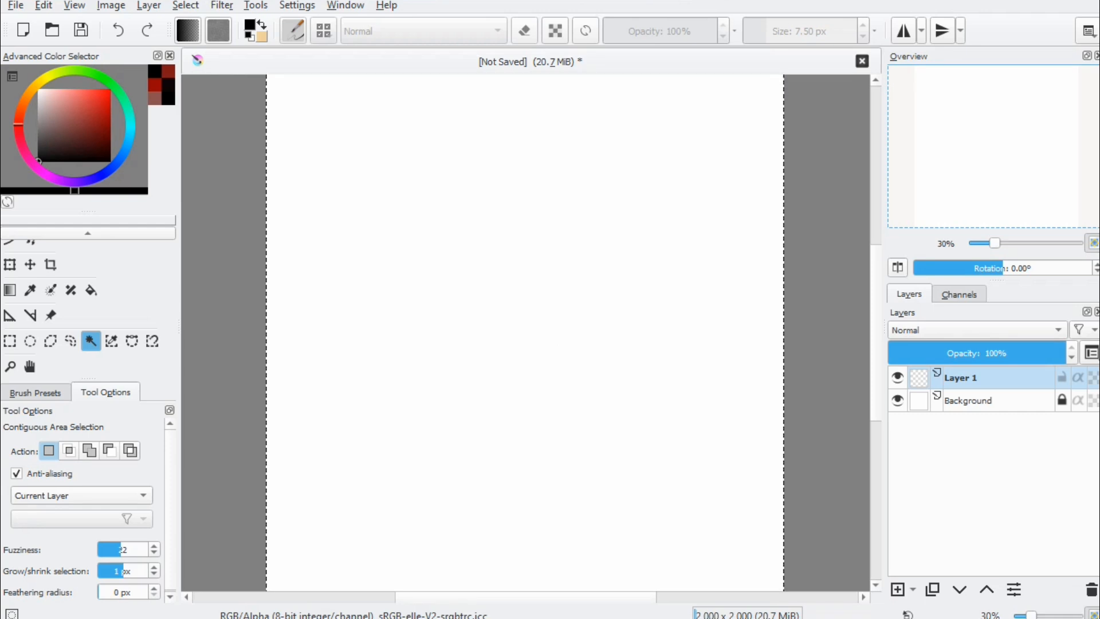
Step: Choose Current Layer as the contiguous selection's reference and switch to the Similar Color Selection tool
click(81, 496)
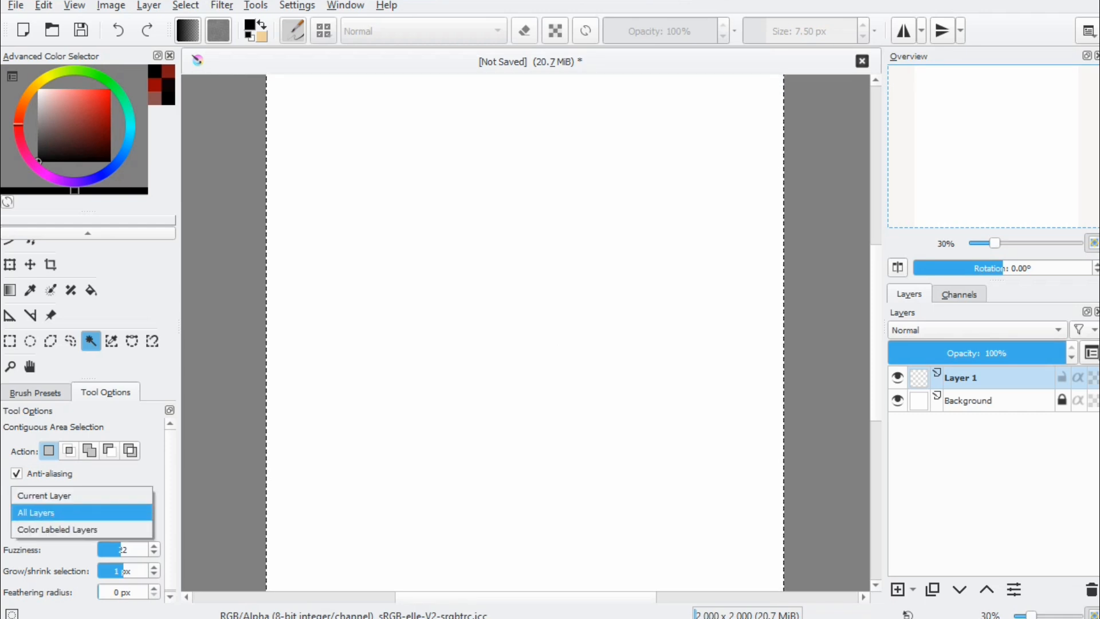
click(44, 495)
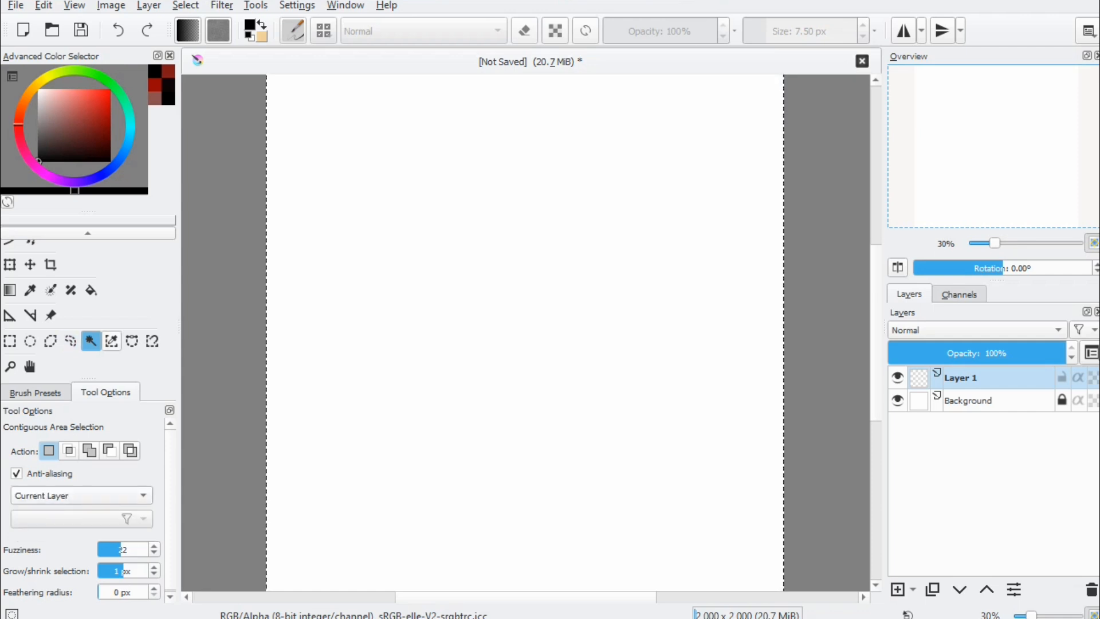
click(111, 341)
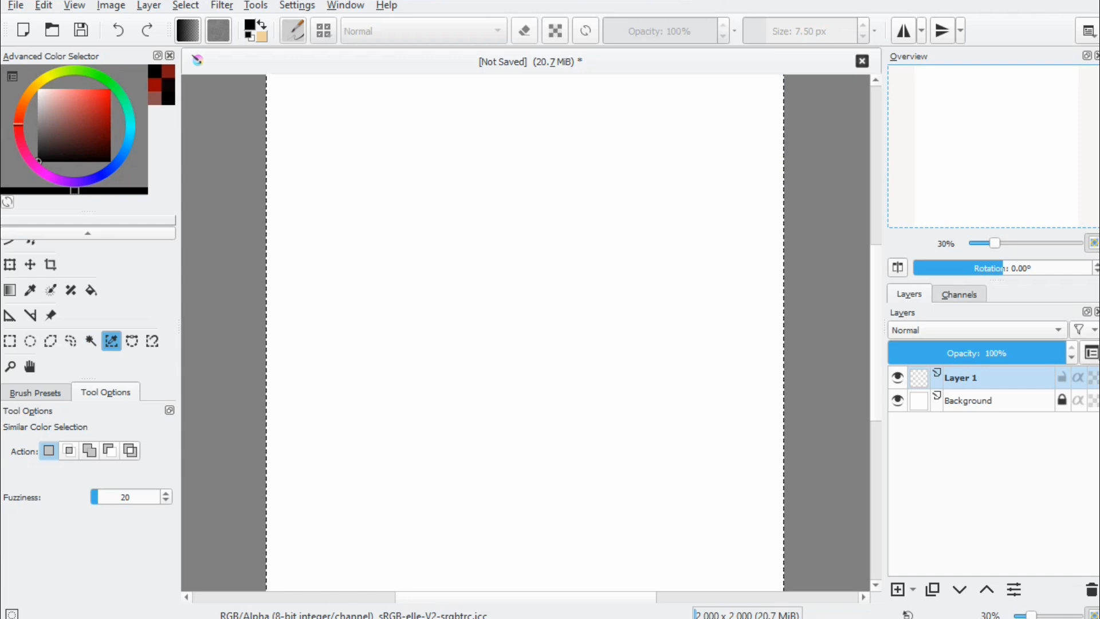
Step: Try the Pan and Zoom tools on the canvas, zooming in and out, and bring back the brush presets
click(30, 366)
mouse_move(525, 332)
mouse_down()
mouse_move(578, 308)
mouse_move(534, 332)
mouse_up()
click(10, 366)
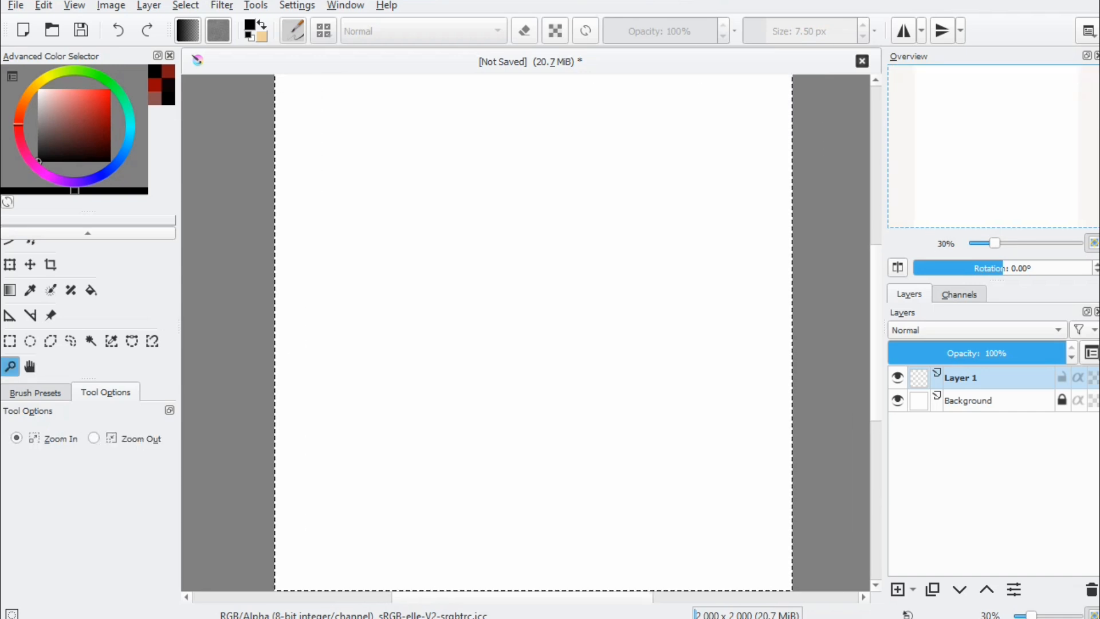
click(450, 292)
click(94, 438)
click(398, 349)
click(35, 393)
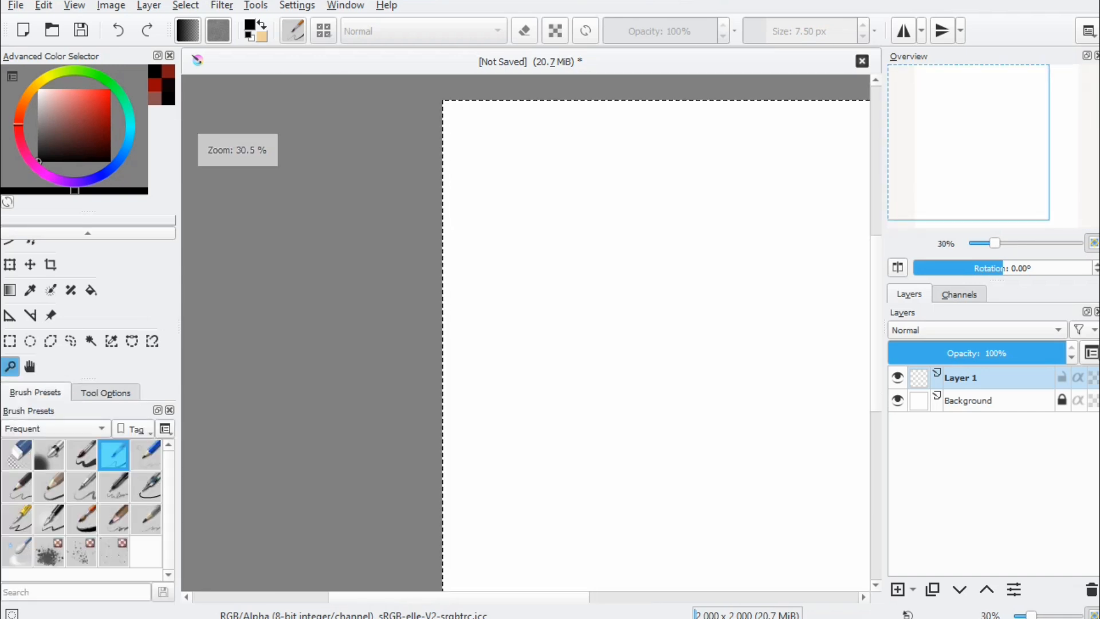
Step: Fit the whole page in the view and clear the selection
click(924, 243)
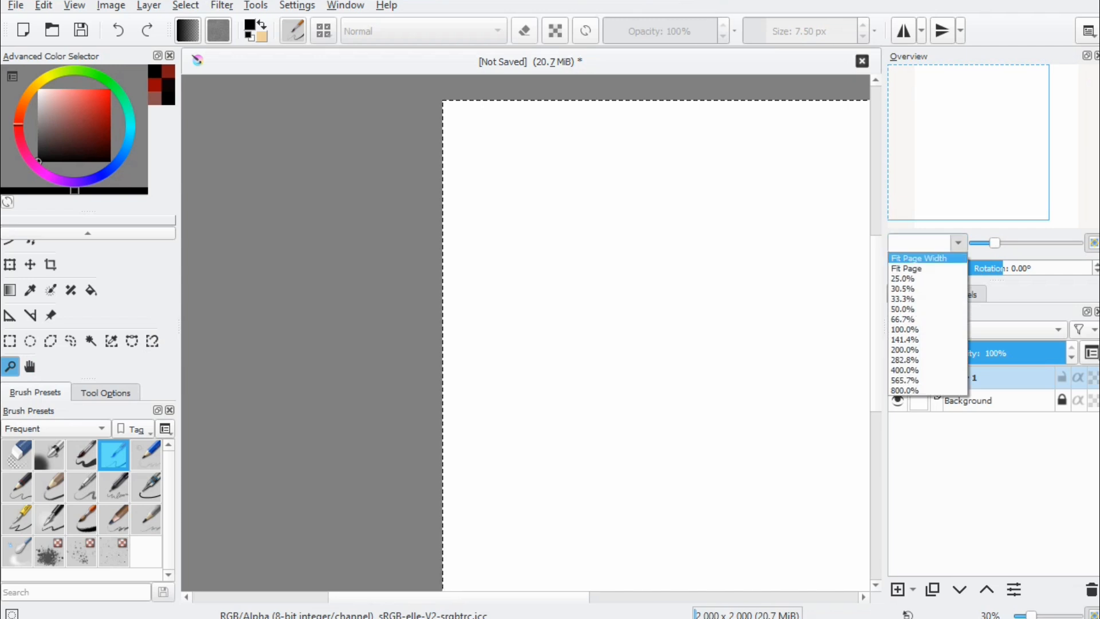
click(906, 268)
click(185, 5)
click(212, 43)
Step: Pan the canvas, zoom it out and back in, and fit the page to the view again
click(30, 366)
drag(525, 333, 552, 342)
click(959, 243)
click(917, 257)
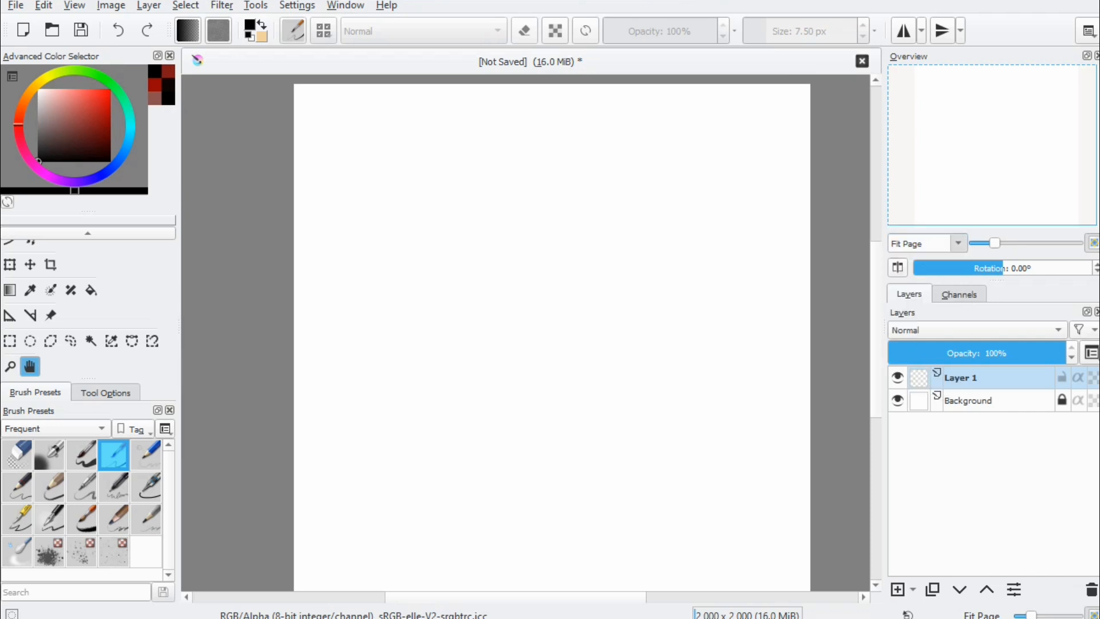
click(9, 367)
scroll(583, 325, down, 1)
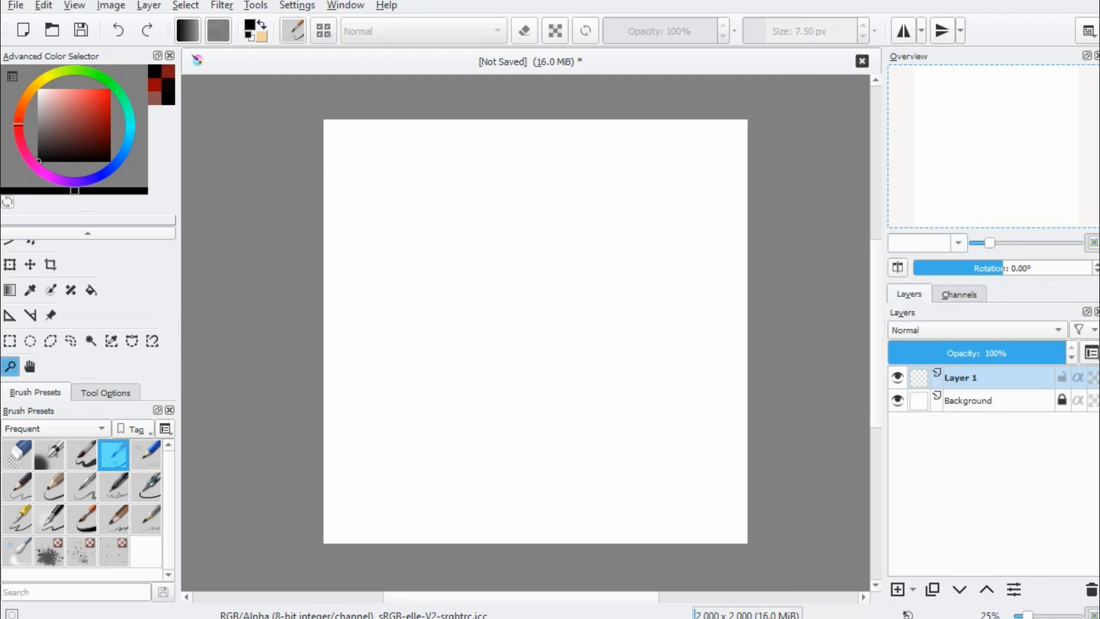
scroll(583, 325, up, 1)
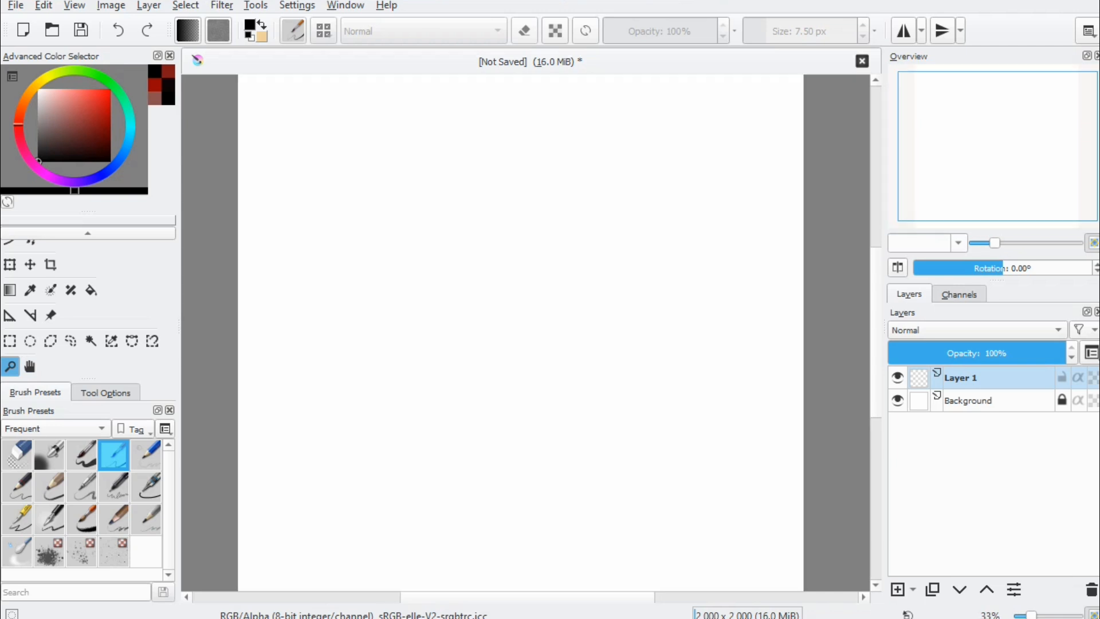
click(958, 243)
click(912, 268)
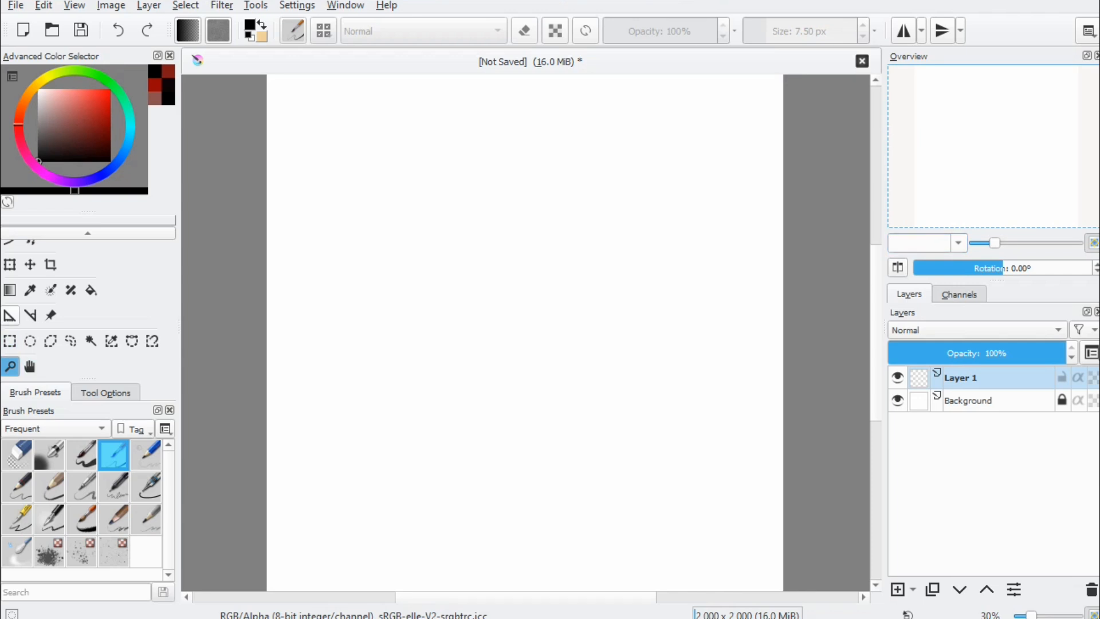
Step: Activate the Freehand Brush tool and show the brush presets under the All tag
scroll(10, 256, up, 2)
click(9, 252)
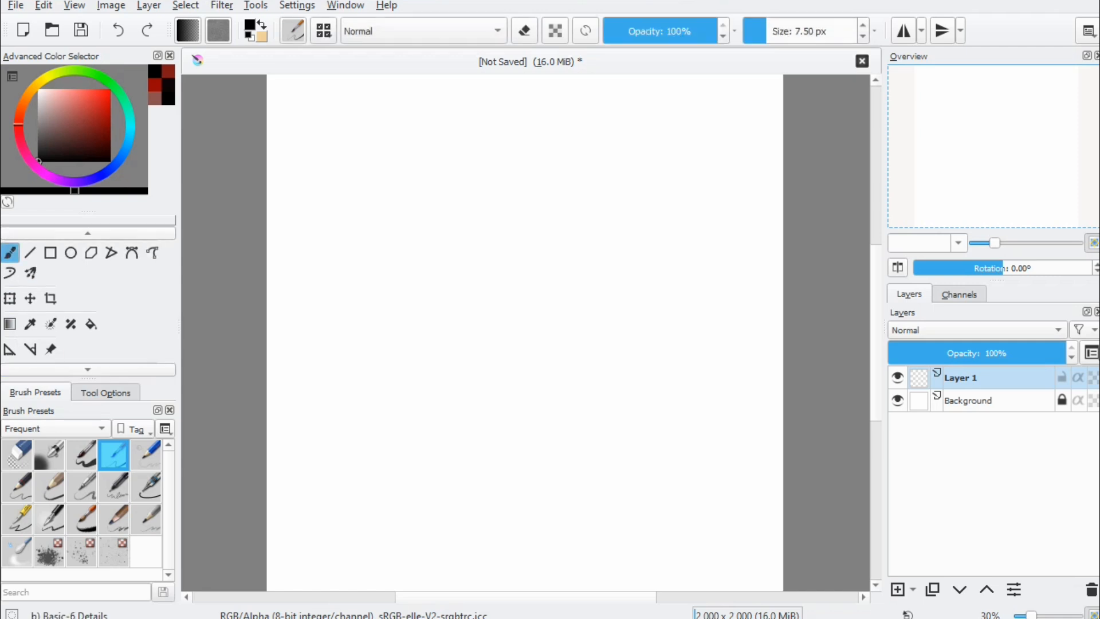
click(54, 428)
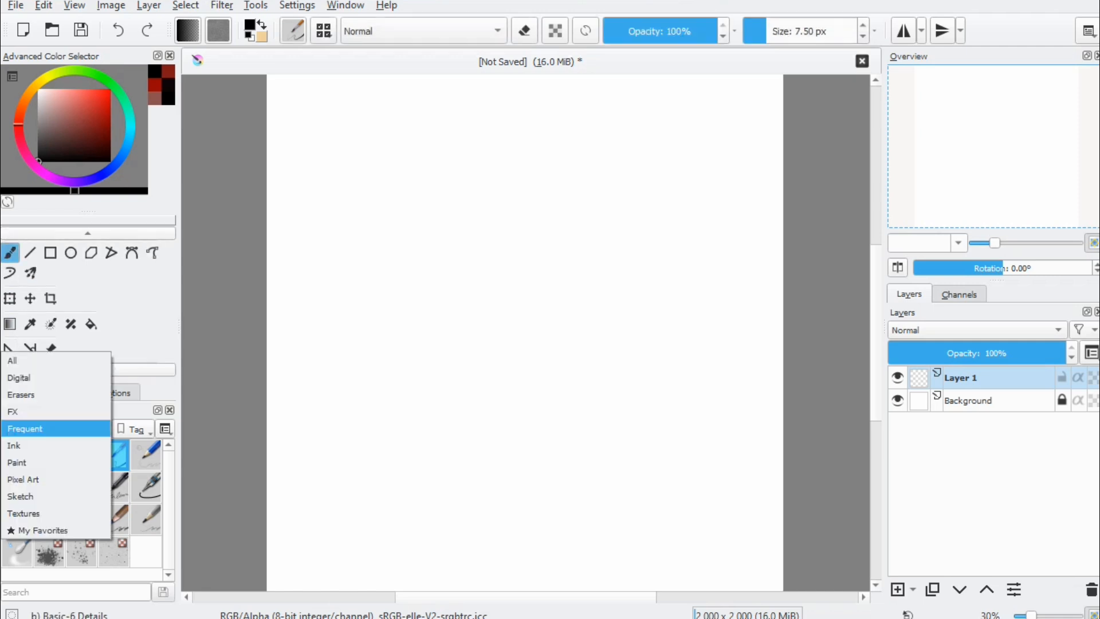
click(23, 360)
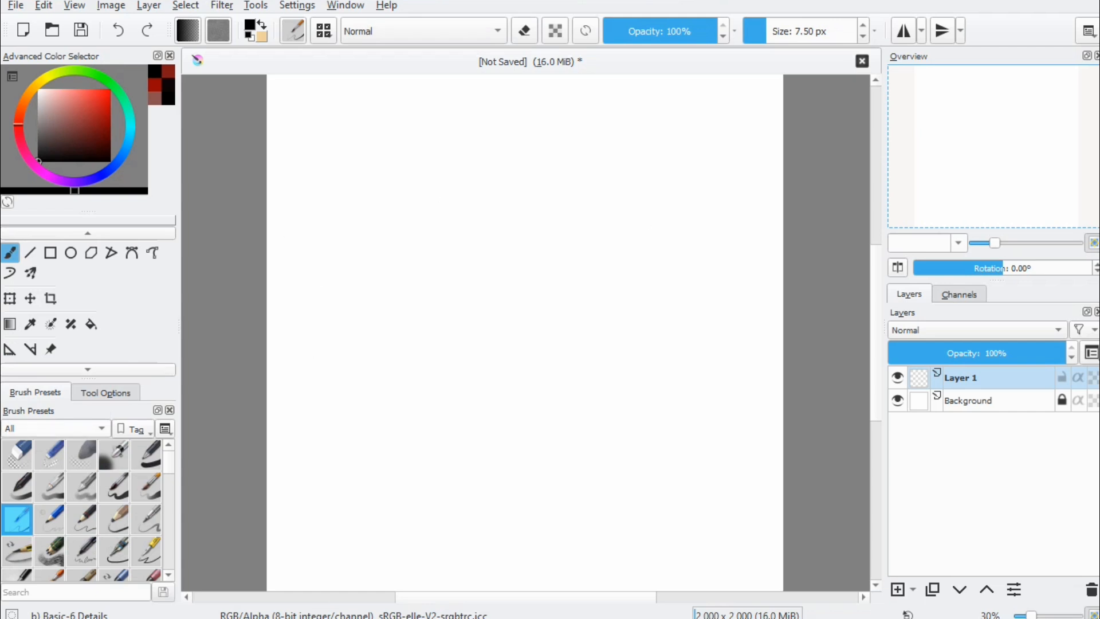
Step: Filter the brush presets by the Frequent tag
click(56, 429)
key(Up)
key(Up)
key(Up)
key(Return)
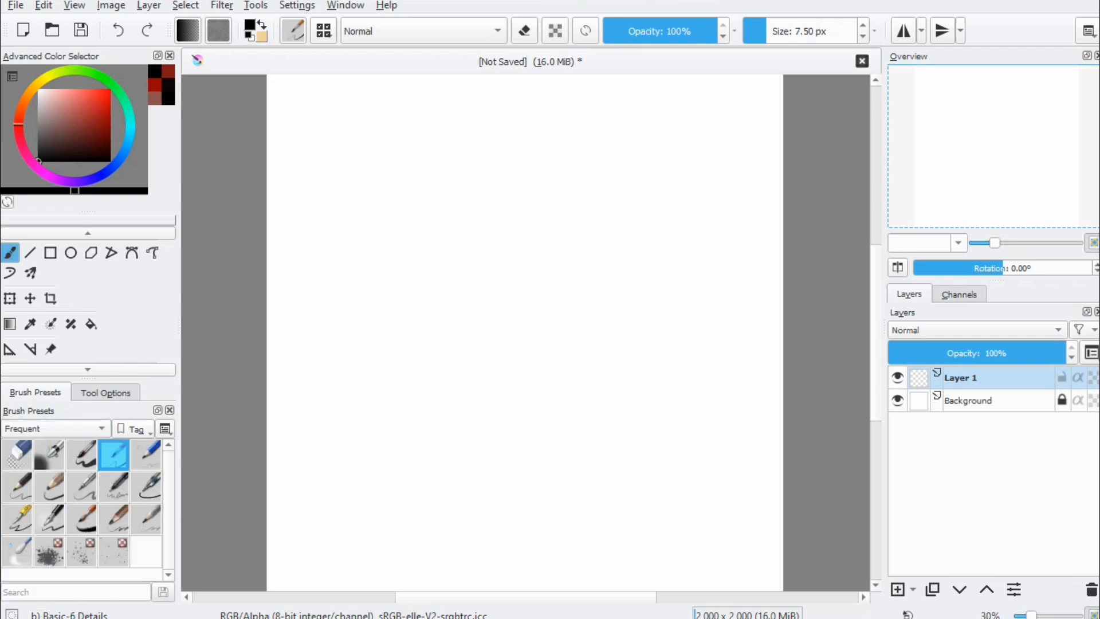
Step: Look over the Assign to tag options of the b)_Basic-5_Size preset and keep the Frequent tag as the preset filter
right_click(82, 453)
mouse_move(172, 478)
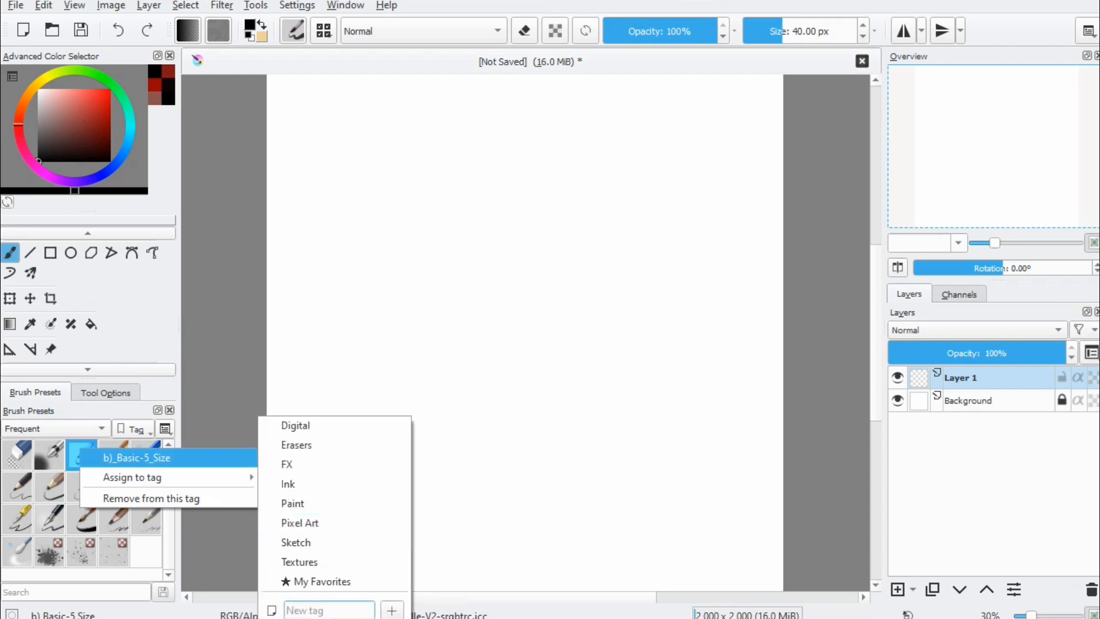
click(56, 429)
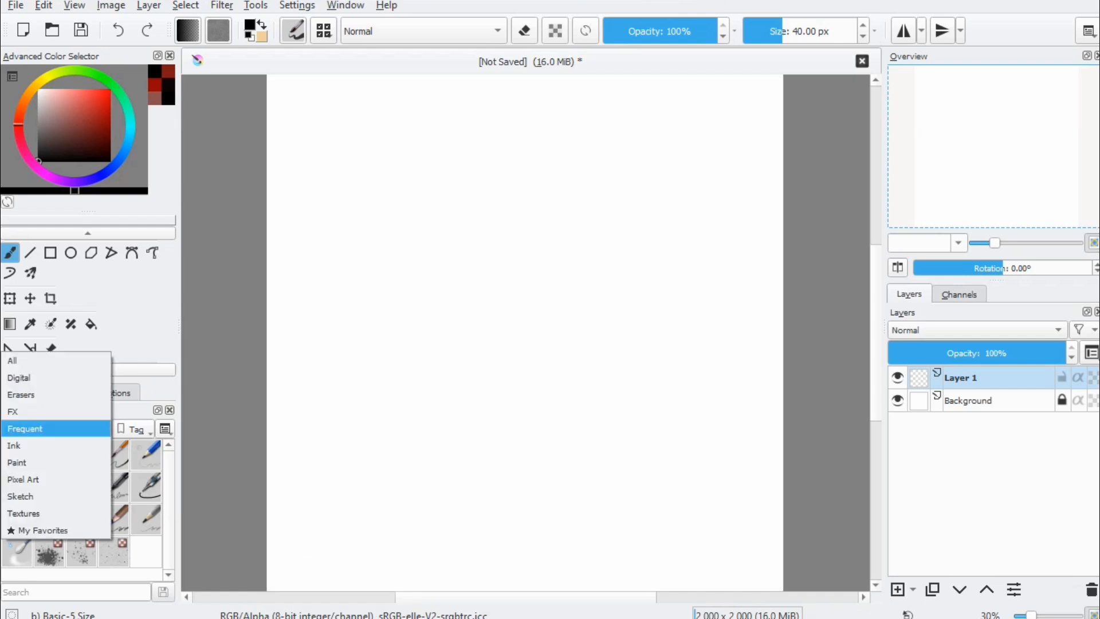
click(57, 429)
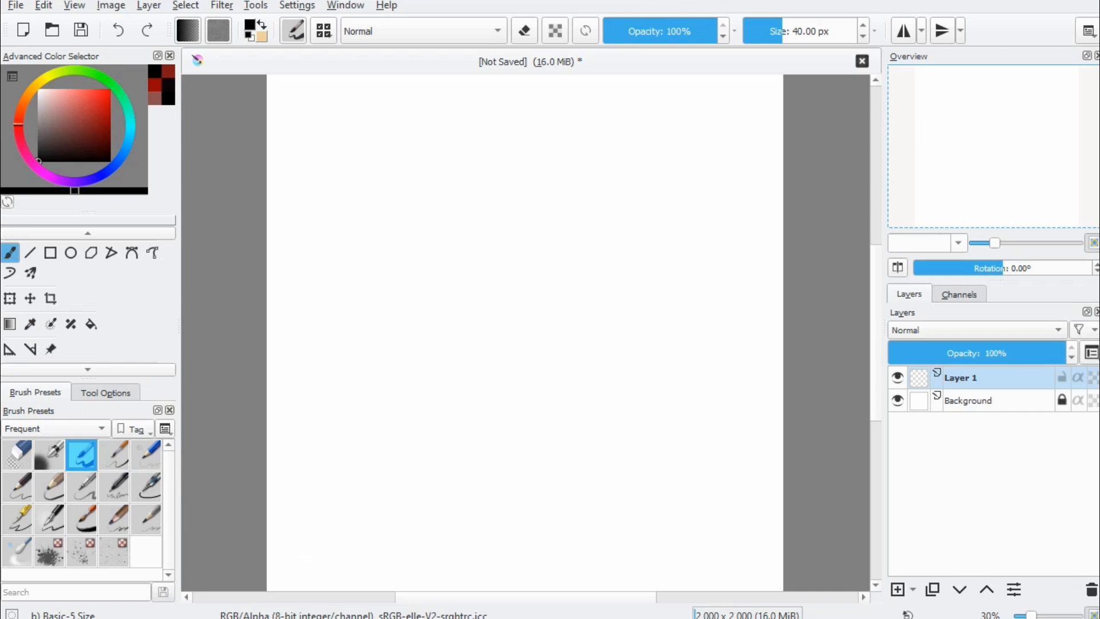
Step: Try several Frequent presets in turn, including Pencil-1 Hard, Ink-7 Brush Rough, Basic-6 Details and Ink-3 Gpen, ending with Eraser Circle
click(146, 454)
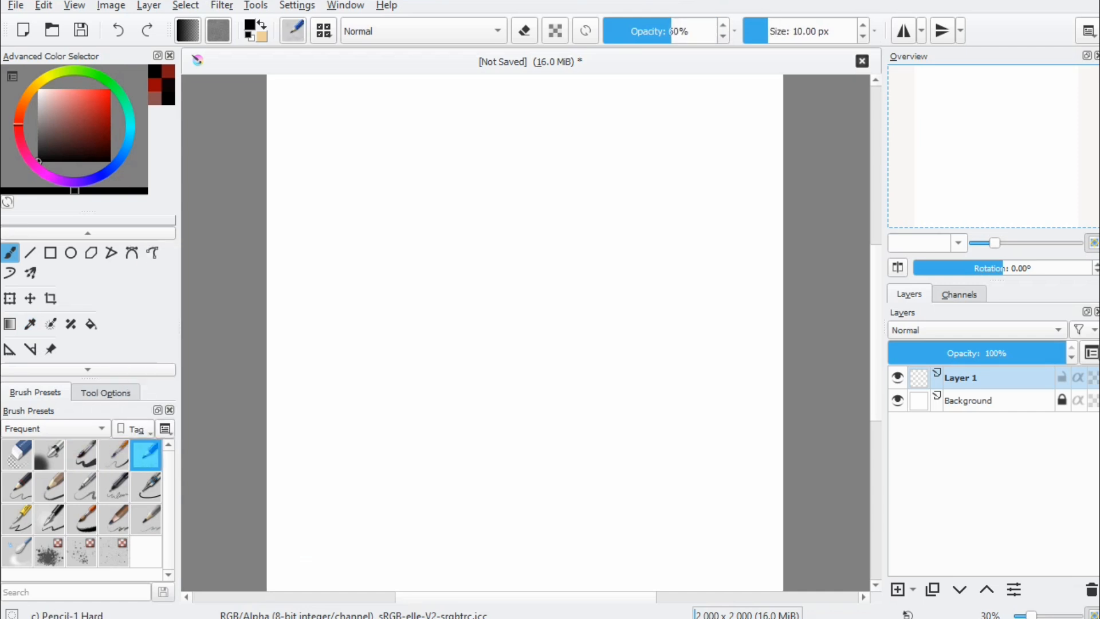
click(82, 455)
click(81, 519)
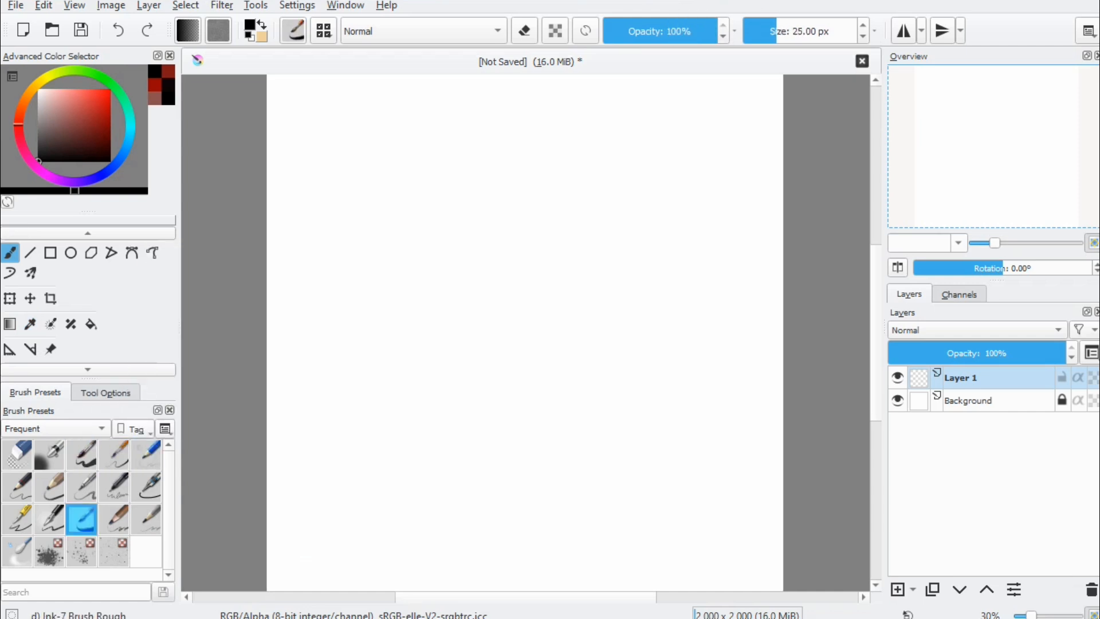
click(113, 455)
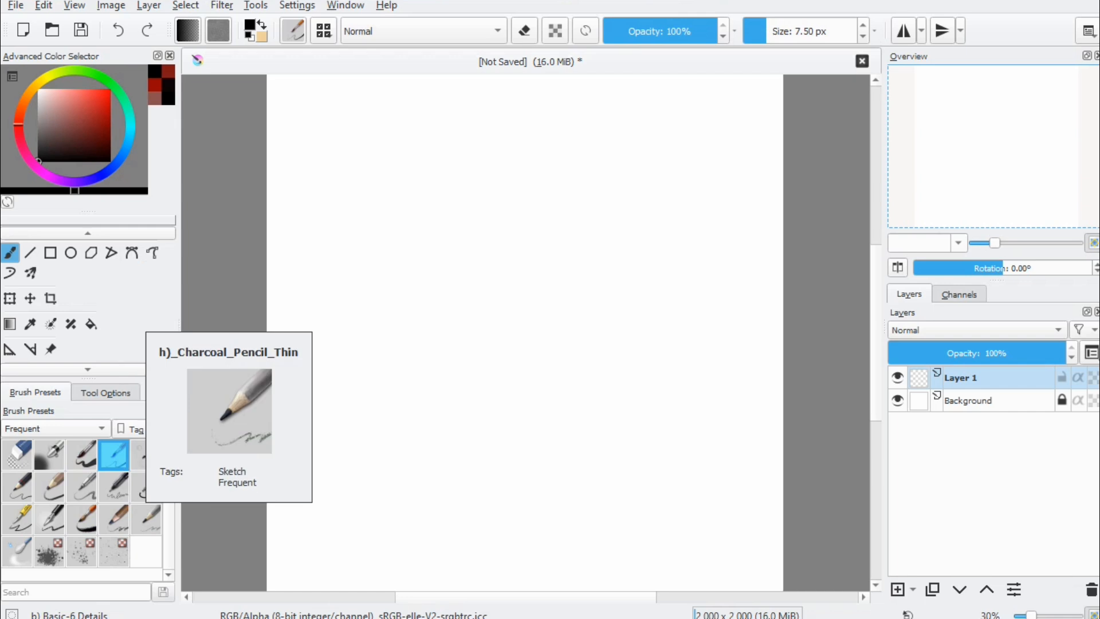
click(148, 519)
click(17, 519)
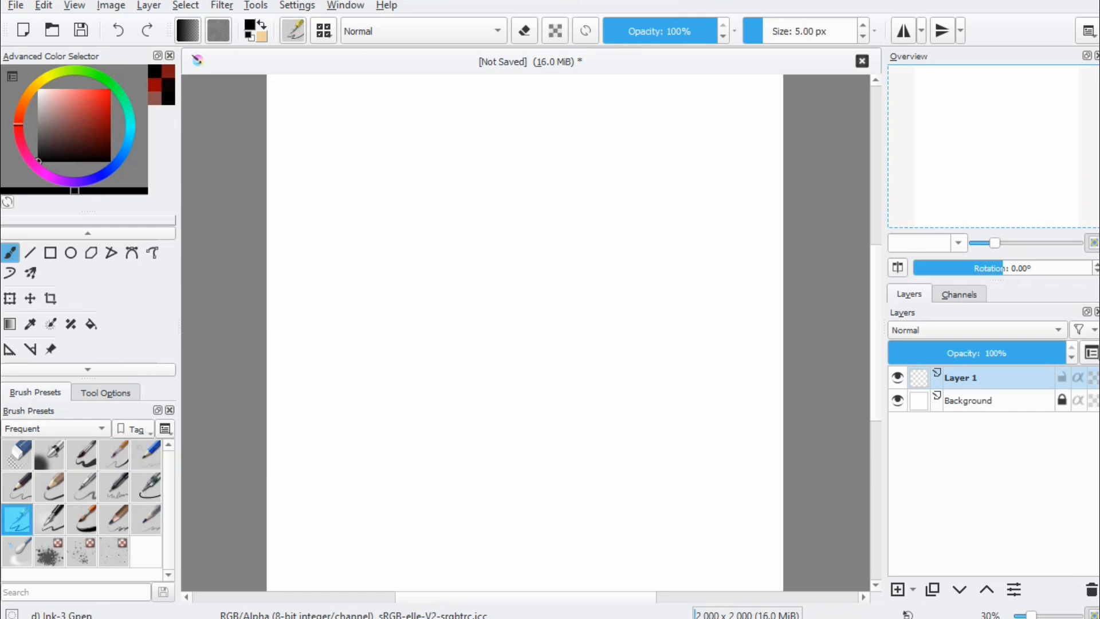
click(49, 455)
click(17, 455)
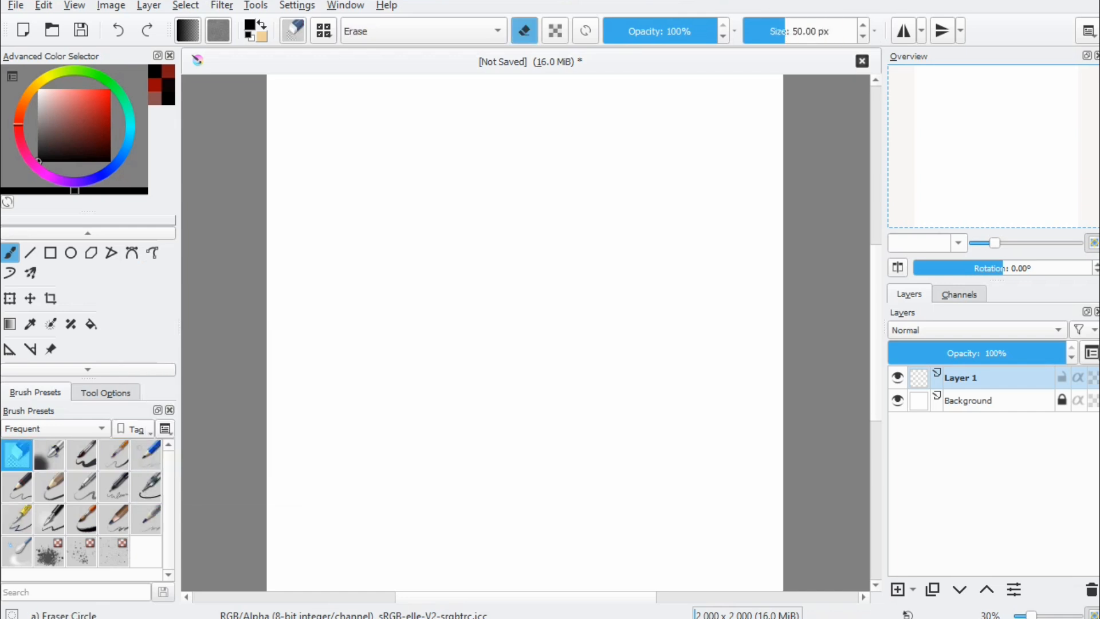
Step: Cycle backward through the Frequent brush presets, past Texture Large Splat to Blender Blur
key(comma)
key(comma)
key(comma)
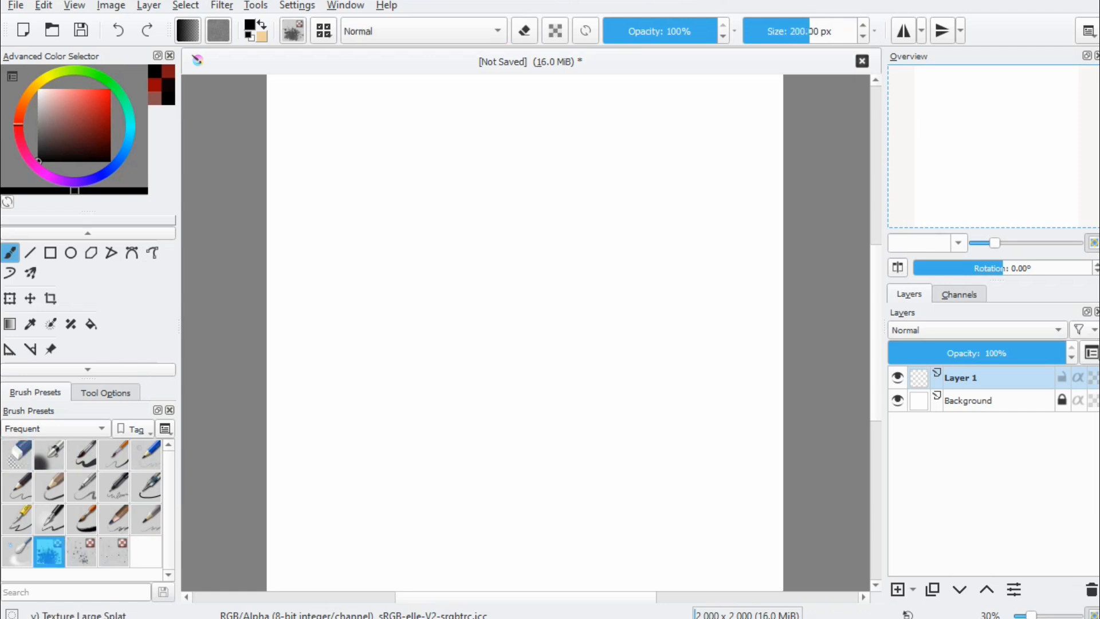
key(comma)
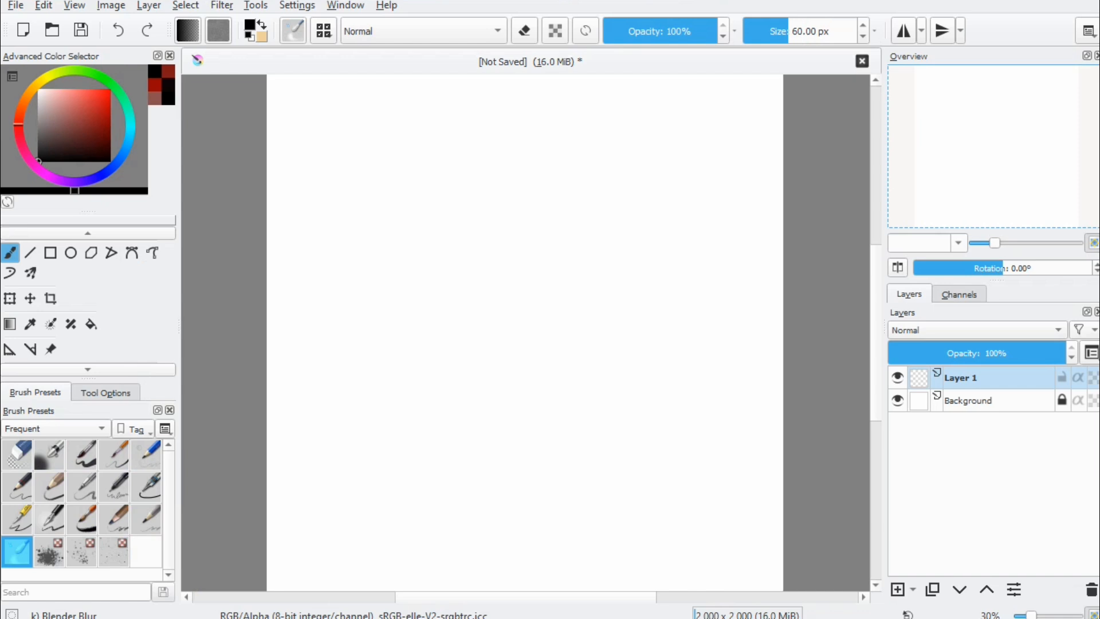
Step: Browse all brush presets under the All tag and return to the Frequent tag
click(56, 429)
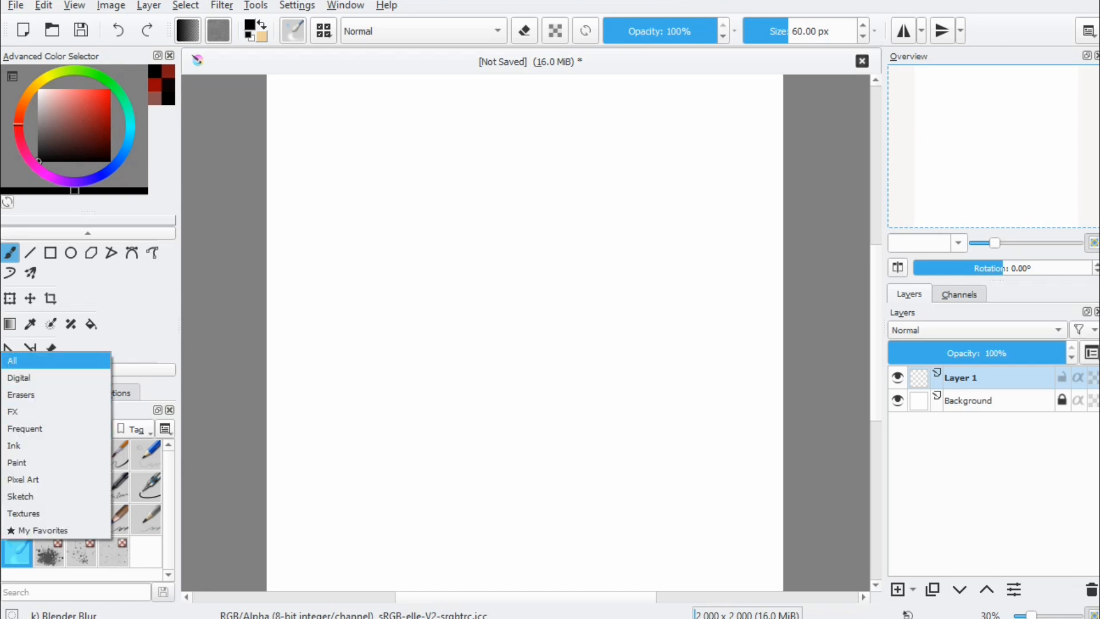
click(35, 361)
scroll(81, 511, down, 10)
scroll(82, 510, up, 8)
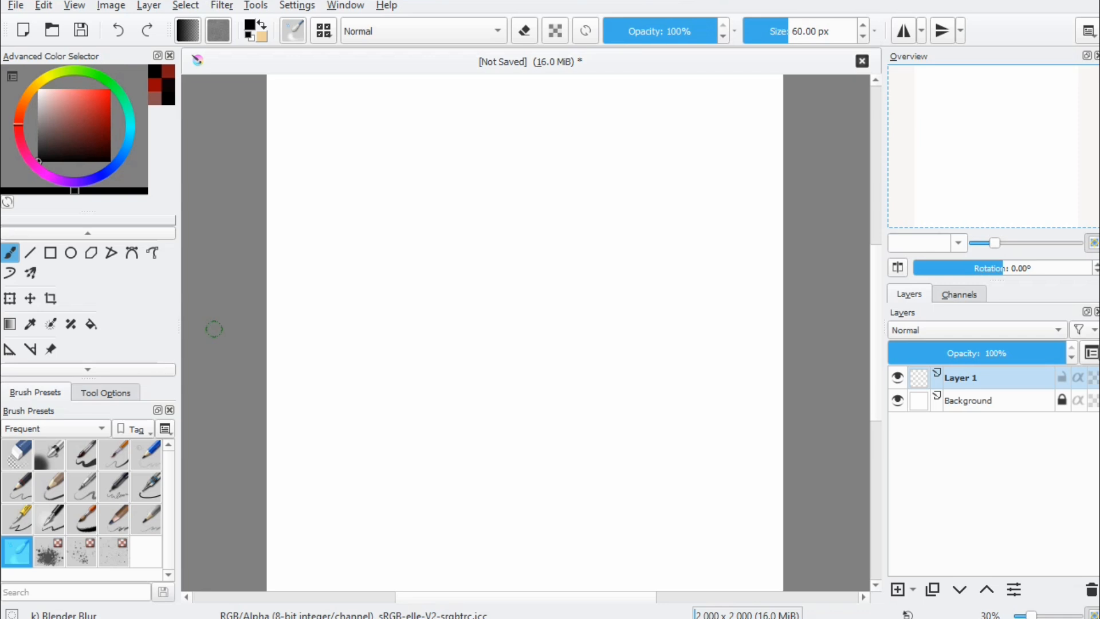
Step: Visit the brush preset search field, view the image's color channels and return to the layer list
click(76, 592)
click(671, 208)
click(959, 294)
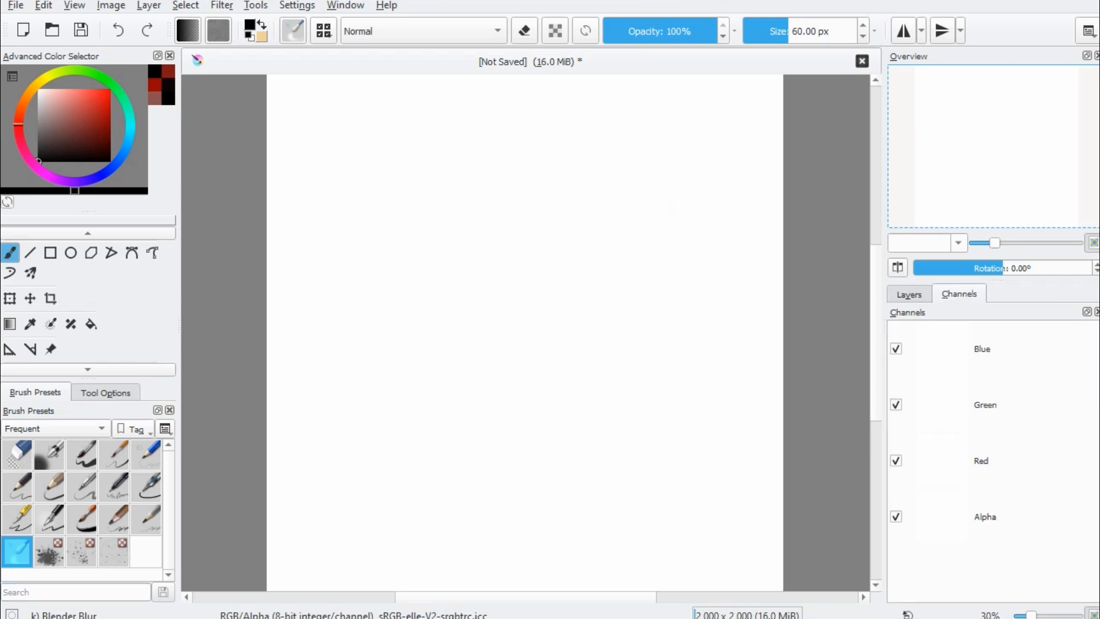
click(910, 294)
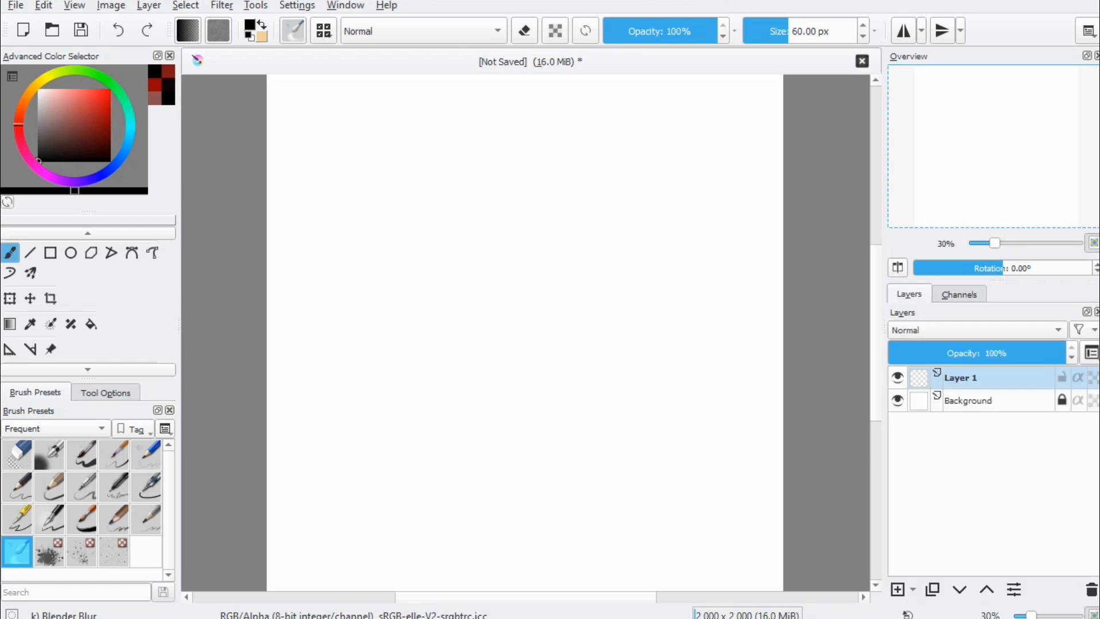
Step: Pick a bright red, switch to the Basic-5 Size brush and paint four curved strokes on Layer 1
click(108, 106)
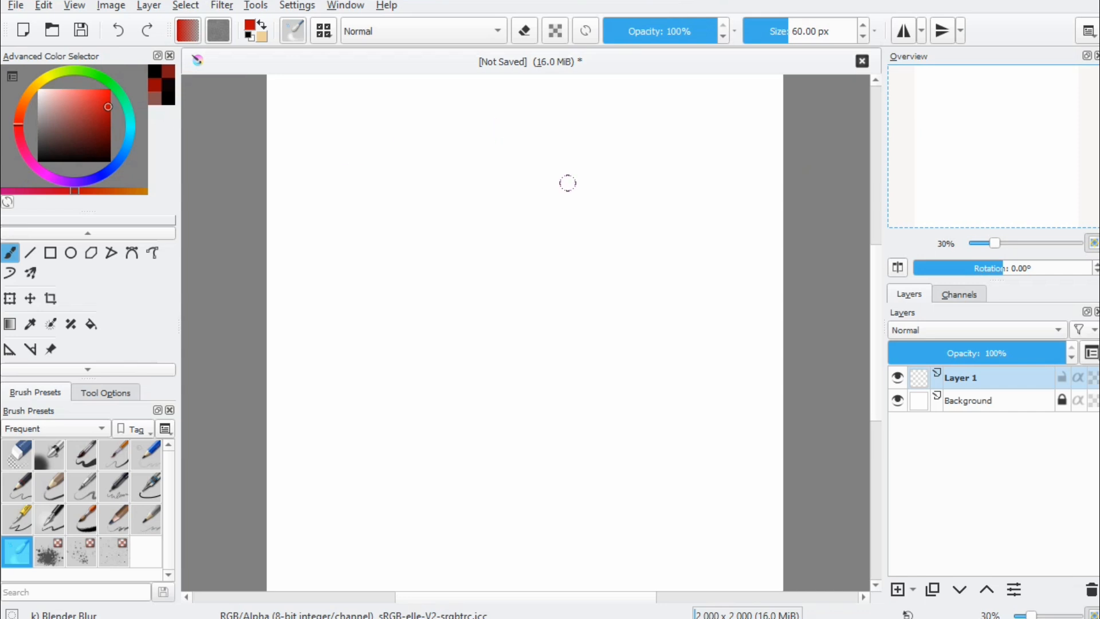
key(slash)
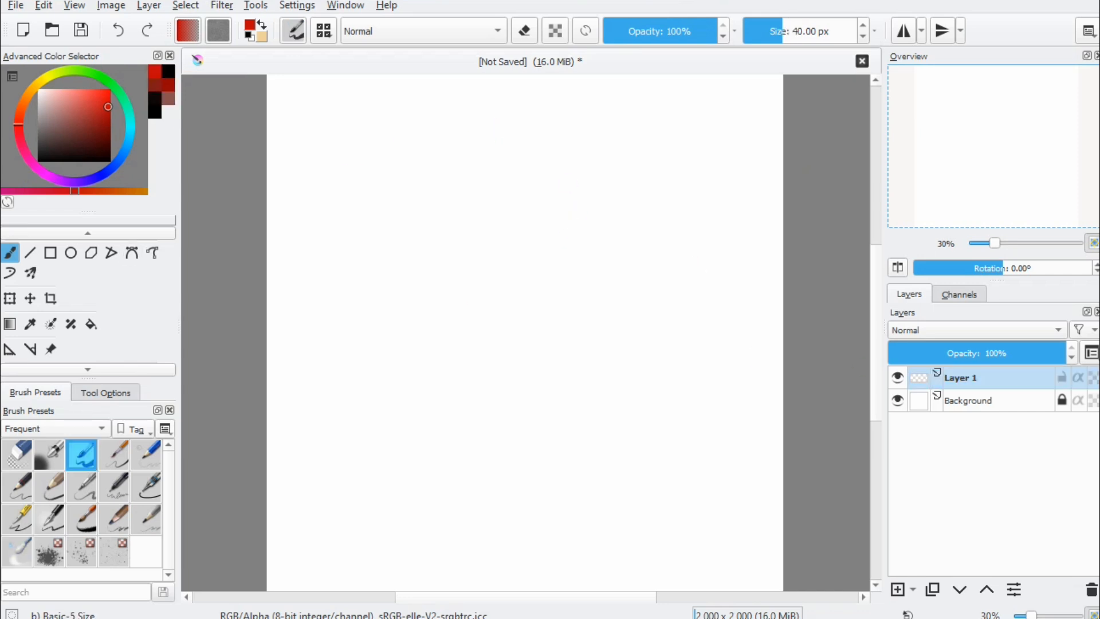
mouse_move(443, 131)
mouse_down()
mouse_move(544, 168)
mouse_move(567, 279)
mouse_up()
drag(392, 244, 572, 391)
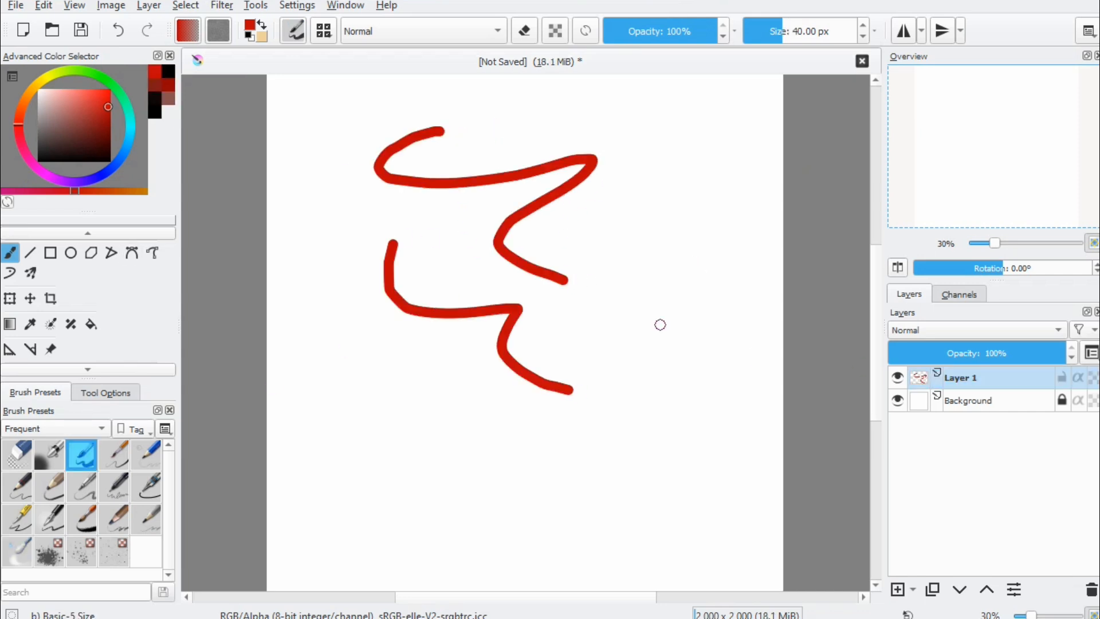
drag(700, 222, 597, 379)
mouse_move(467, 226)
mouse_down()
mouse_move(507, 301)
mouse_move(594, 340)
mouse_up()
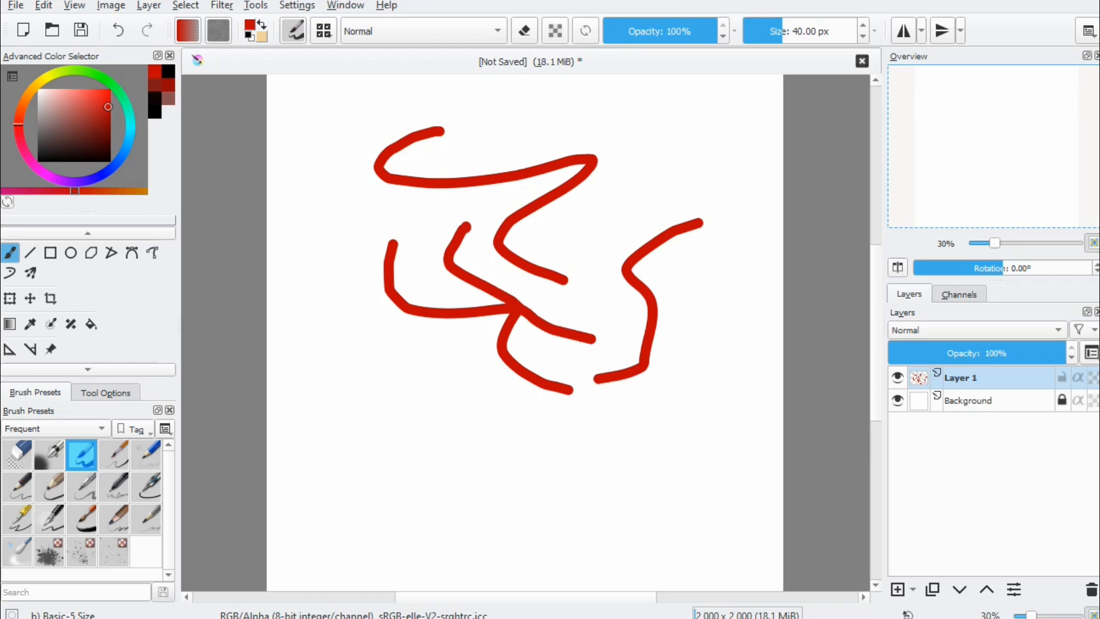
Step: Paint a small red squiggle extending from the upper end of the leftmost curved stroke
scroll(656, 237, up, 1)
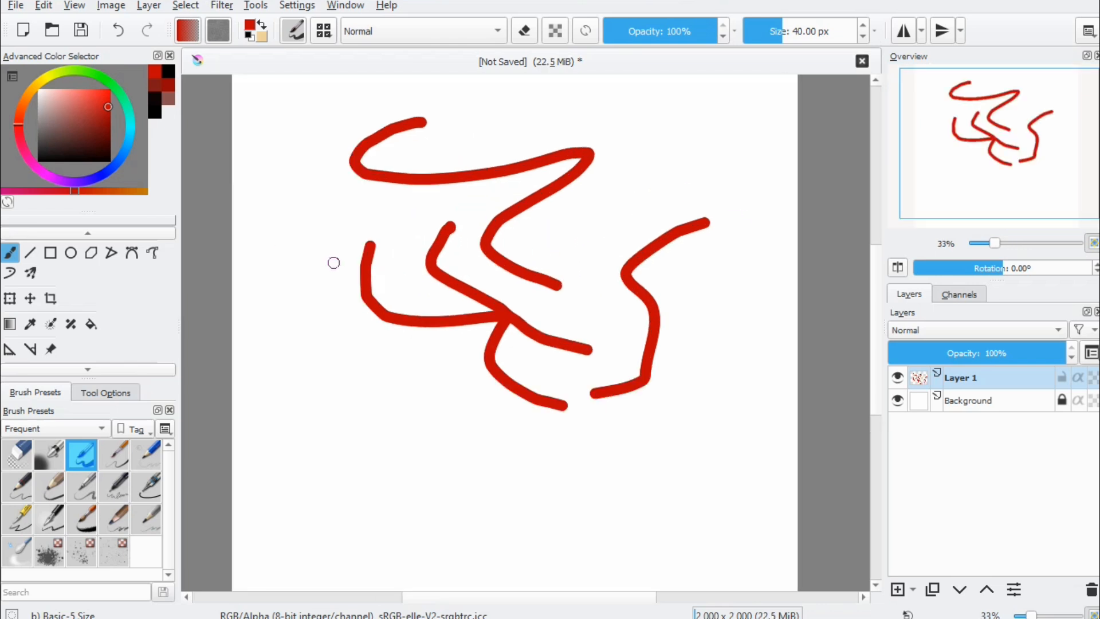
scroll(344, 262, up, 4)
mouse_move(401, 195)
mouse_down()
mouse_move(503, 273)
mouse_move(512, 144)
mouse_move(577, 196)
mouse_move(586, 248)
mouse_up()
mouse_move(648, 355)
mouse_down()
mouse_move(614, 344)
mouse_move(622, 407)
mouse_move(582, 90)
mouse_move(224, 517)
mouse_up()
Step: Move the visible canvas area through the Overview and choose a preset zoom level of about 30%
drag(994, 116, 1008, 133)
click(958, 243)
click(906, 268)
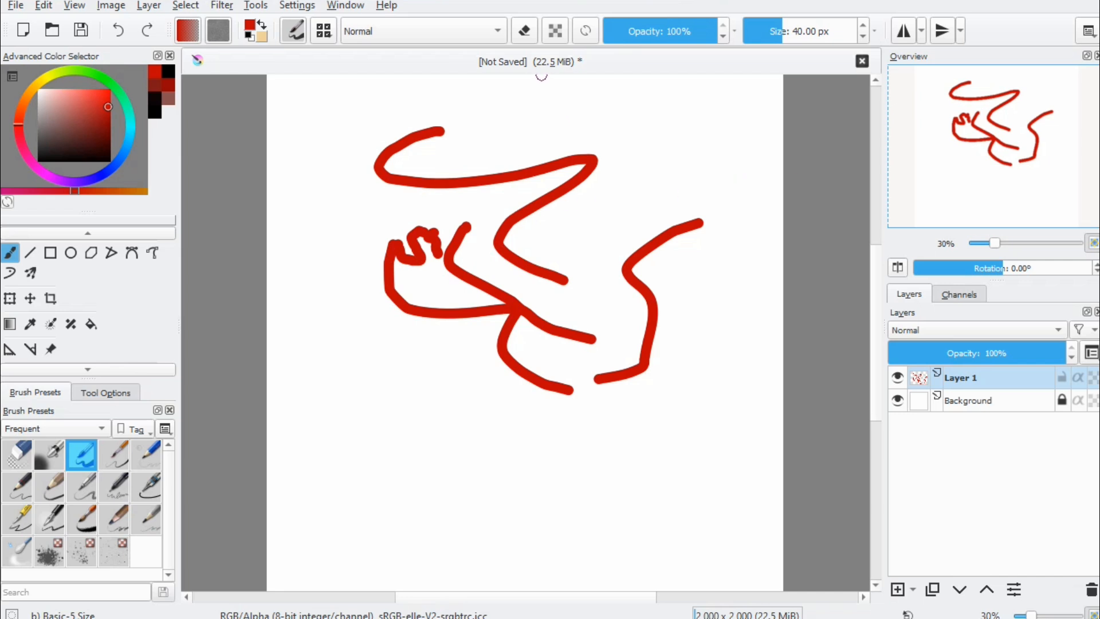
Step: Zoom the canvas in on the strokes to 200% and zoom back out until the whole page shows
key(ctrl+plus)
key(ctrl+plus)
key(ctrl+plus)
key(ctrl+plus)
key(ctrl+plus)
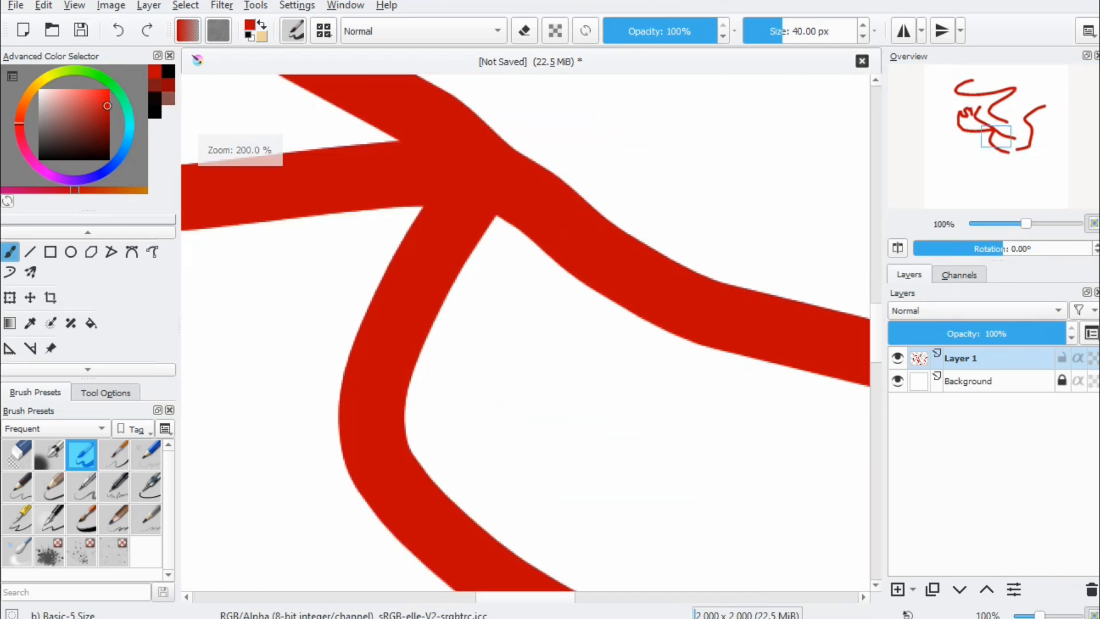
key(ctrl+minus)
key(ctrl+minus)
key(ctrl+minus)
key(ctrl+minus)
key(ctrl+minus)
Step: Try the Overview's preset zoom levels, including 30.5%, along with fitting the canvas to the view's width and to the whole page
click(921, 224)
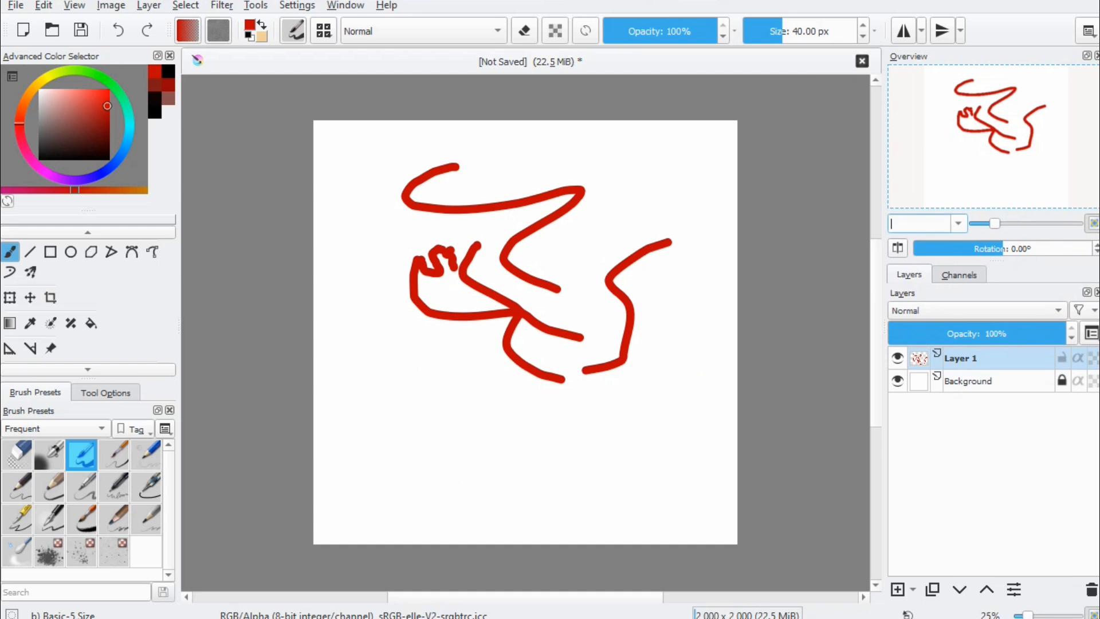
click(959, 224)
click(919, 239)
click(959, 223)
click(907, 248)
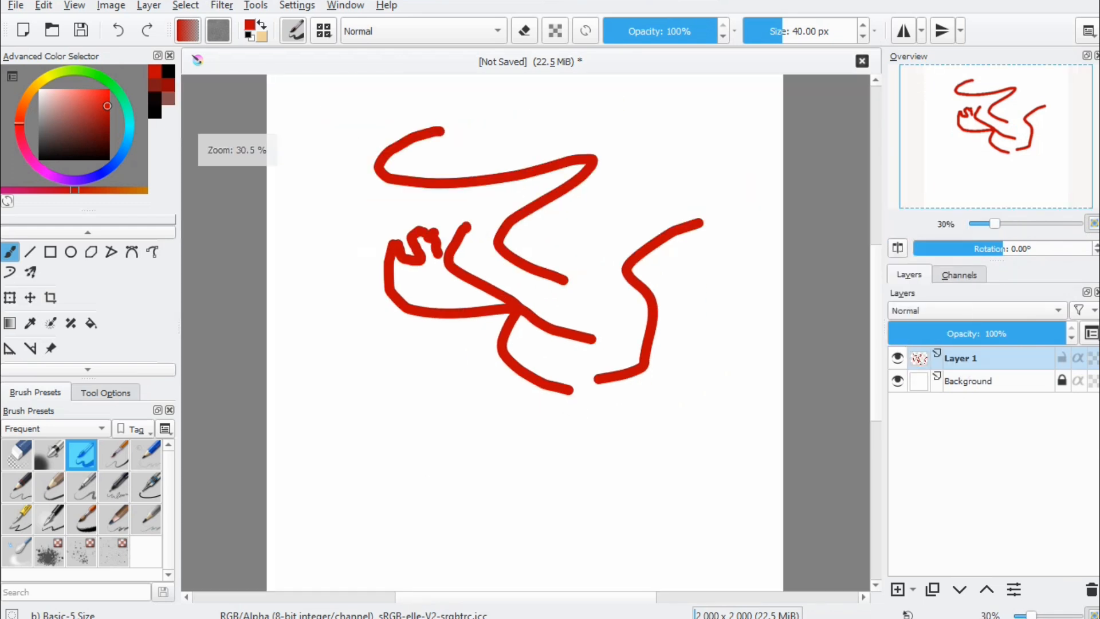
click(959, 223)
click(904, 269)
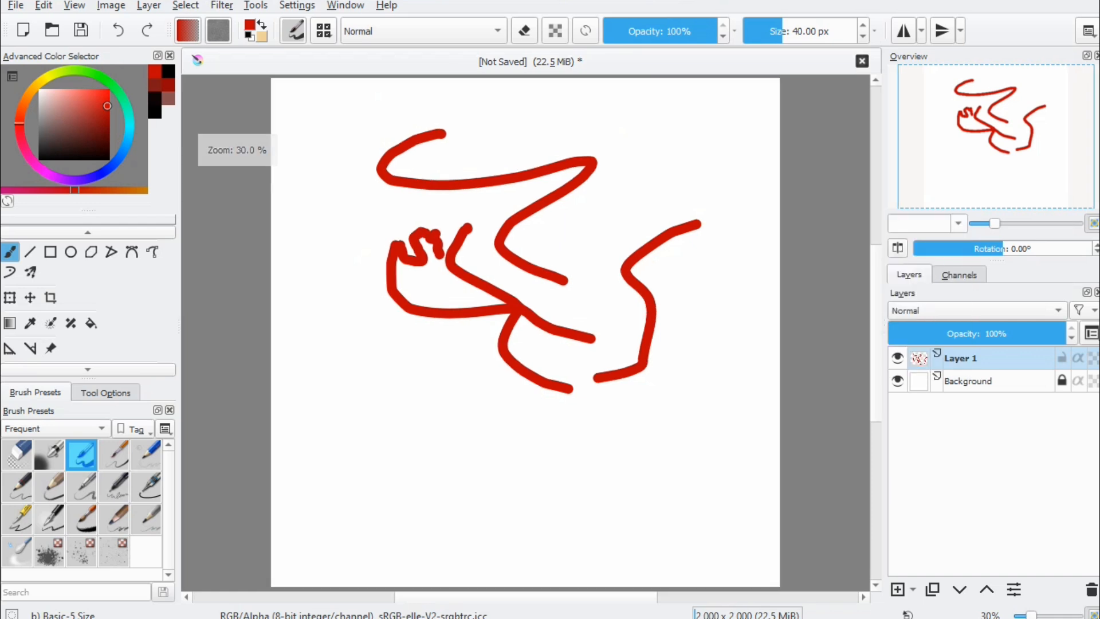
key(3)
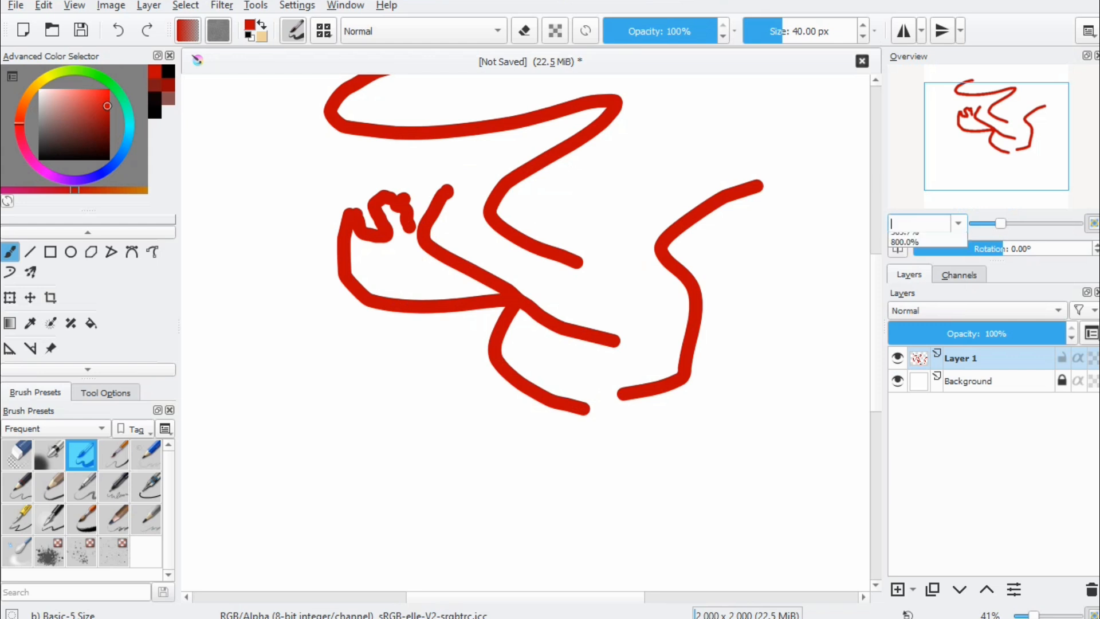
click(959, 224)
click(907, 249)
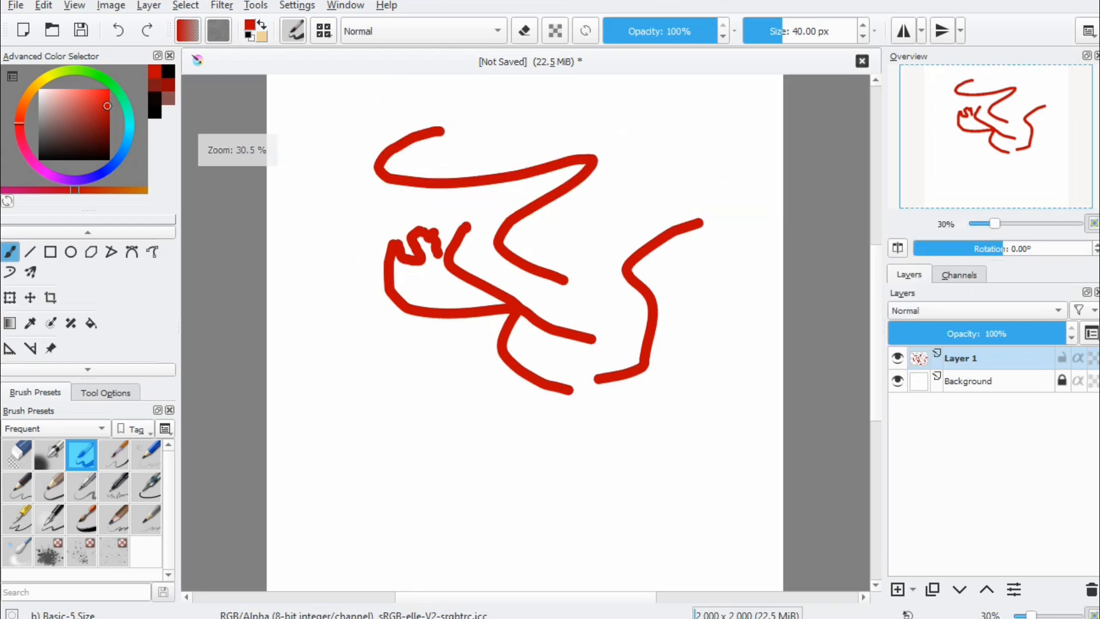
key(2)
scroll(526, 332, up, 1)
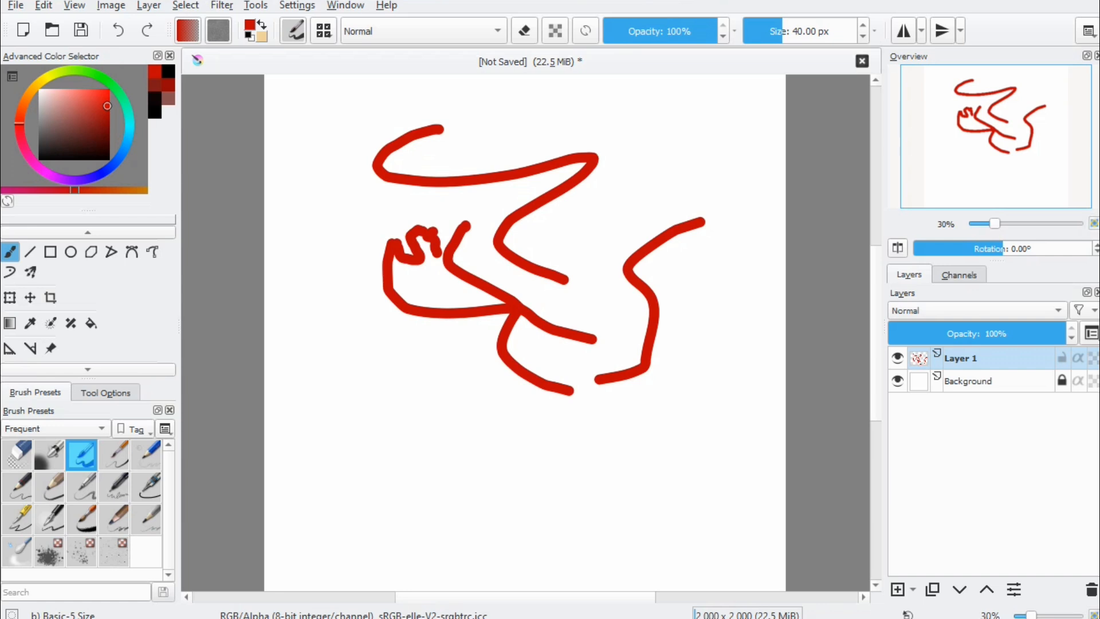
Step: Toggle Mirror View repeatedly and leave the canvas unmirrored
key(m)
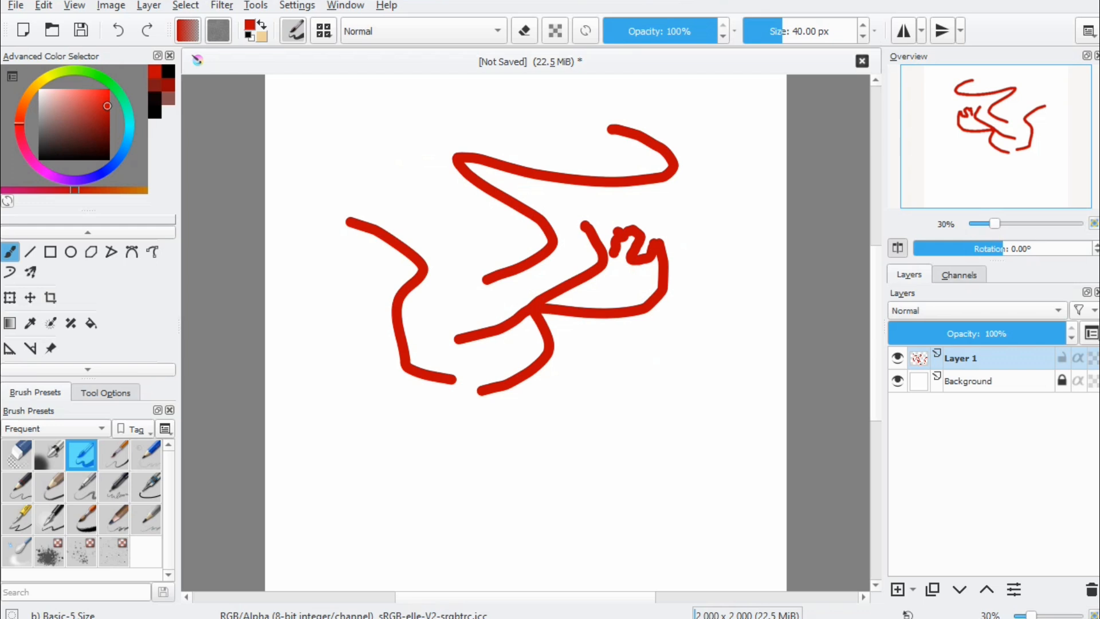
key(m)
key(m)
key(m)
key(m)
key(m)
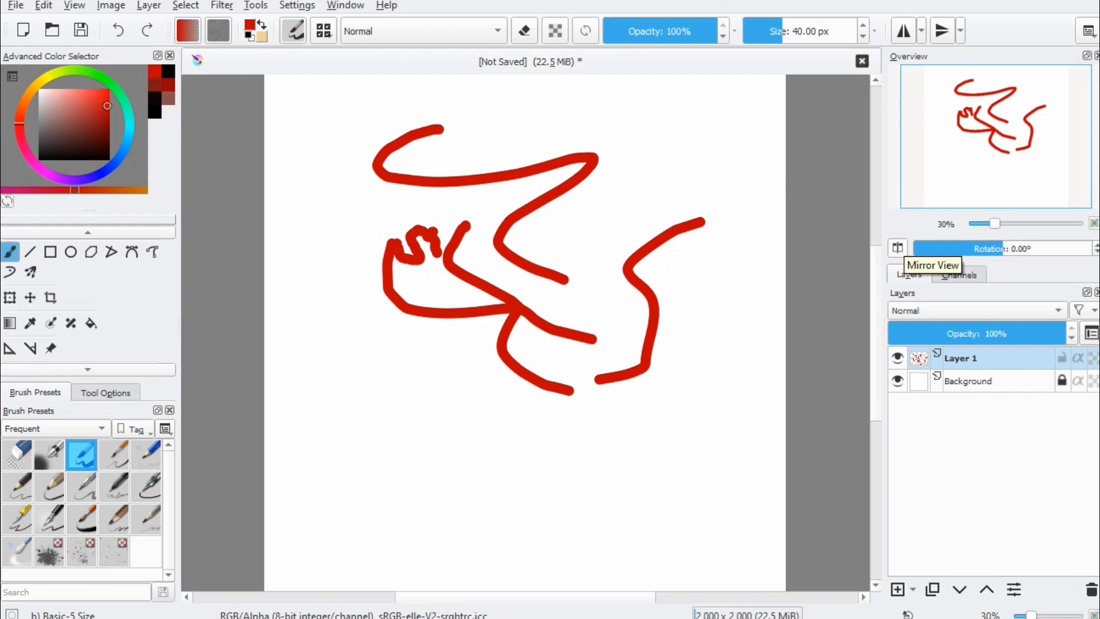
Step: Rotate the canvas view to -11.19° and to 12.91°, and reset the canvas rotation
mouse_move(1003, 249)
mouse_down()
mouse_move(954, 249)
mouse_move(1055, 249)
mouse_move(999, 249)
mouse_up()
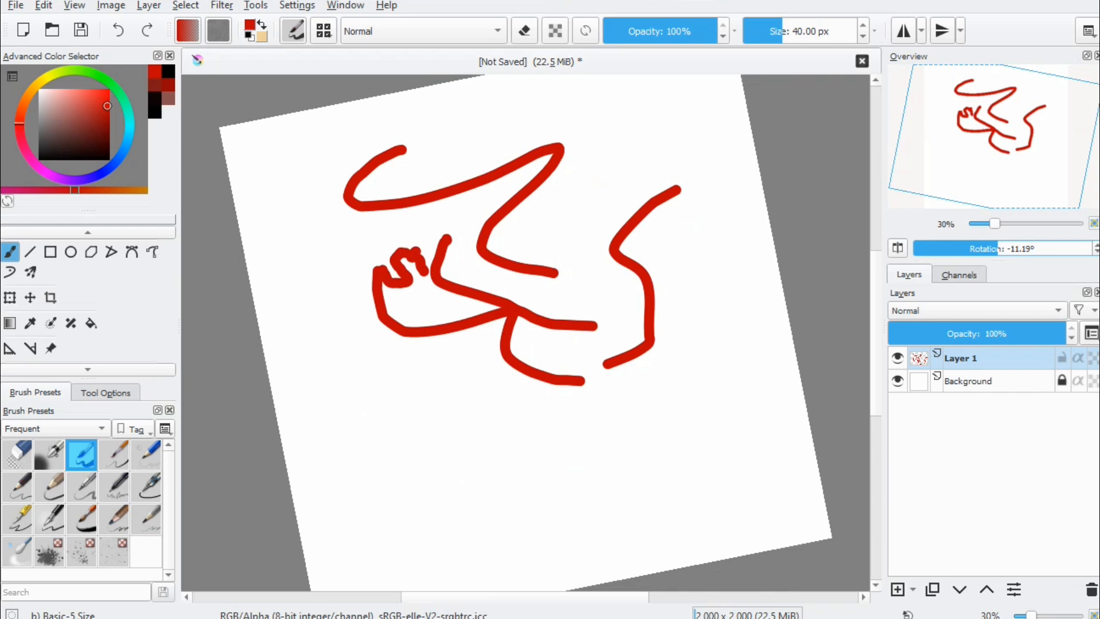
mouse_move(998, 249)
mouse_down()
mouse_move(1036, 249)
mouse_move(1010, 249)
mouse_up()
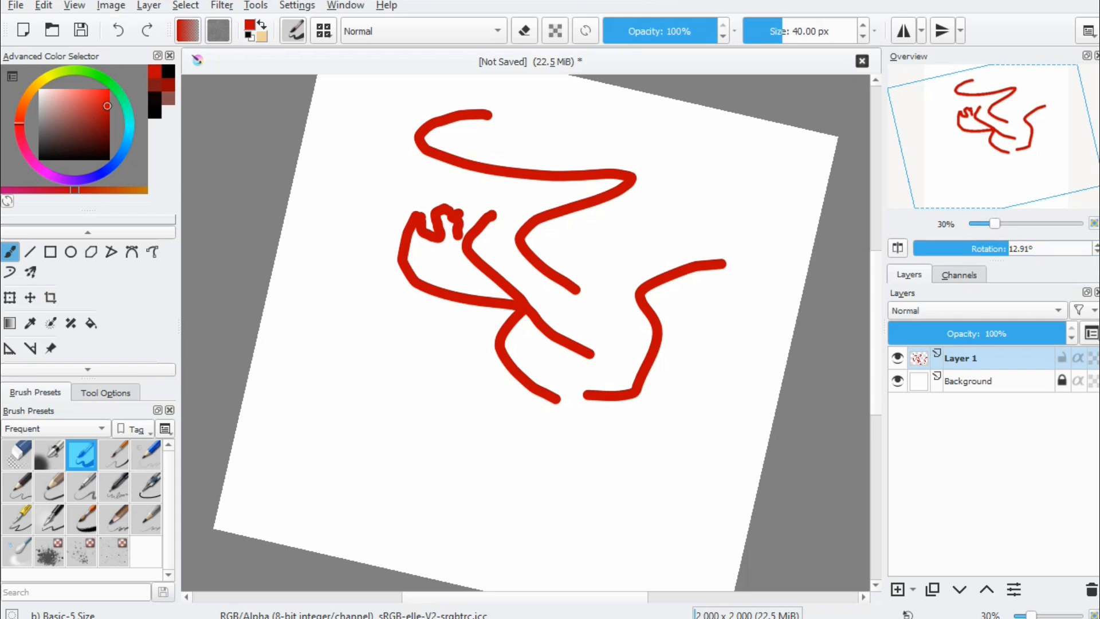
key(alt+i)
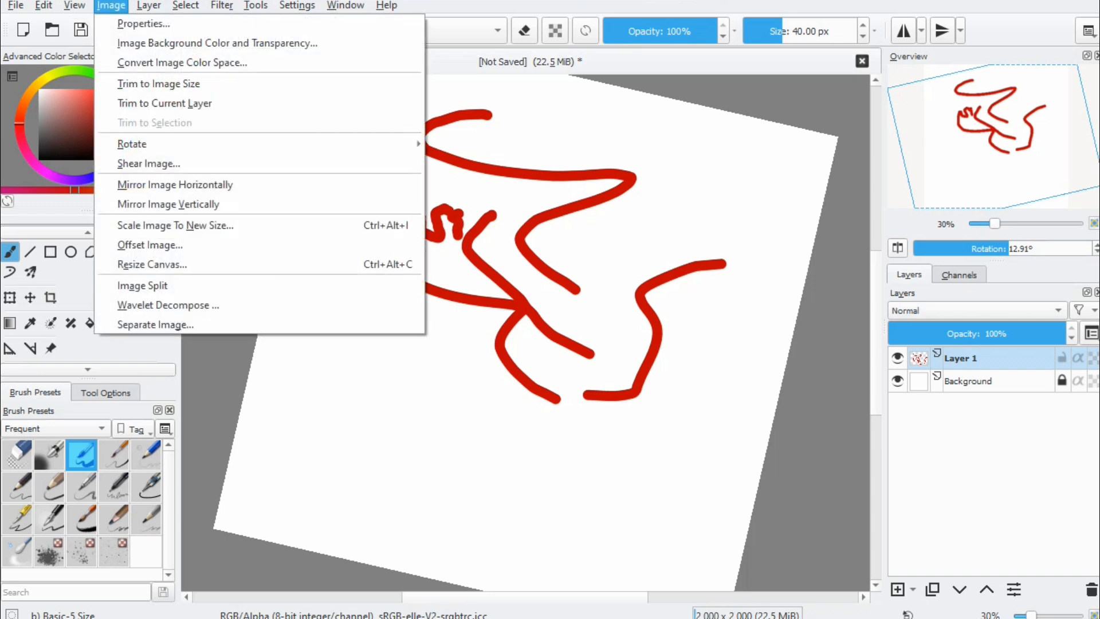
key(Left)
mouse_move(229, 161)
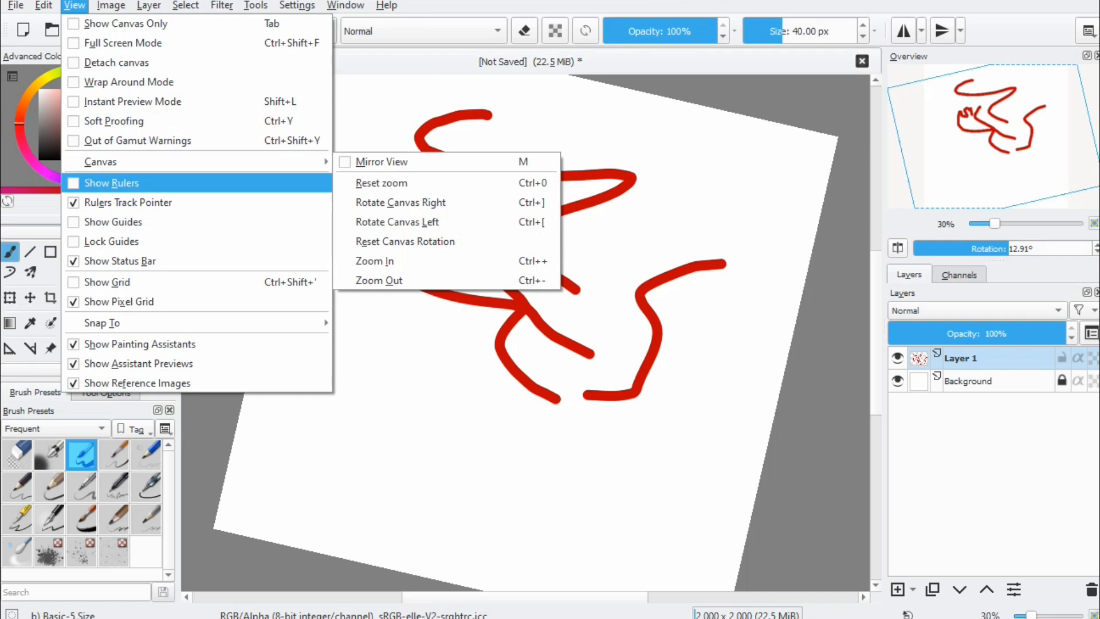
click(359, 245)
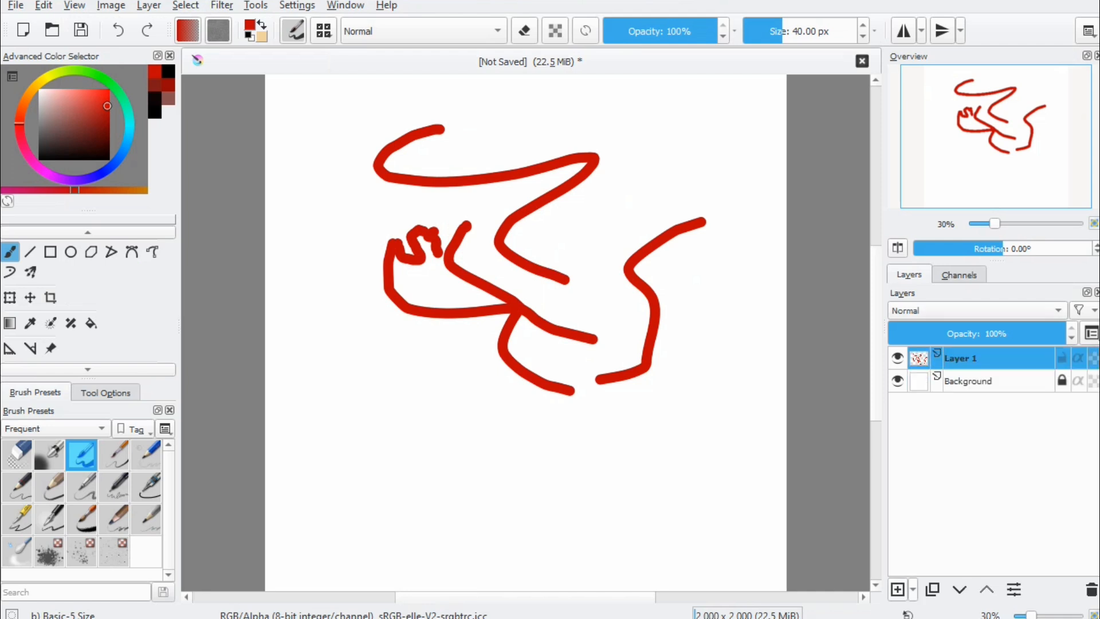
Step: Add a new paint layer above Layer 1 and duplicate it
click(897, 589)
click(933, 589)
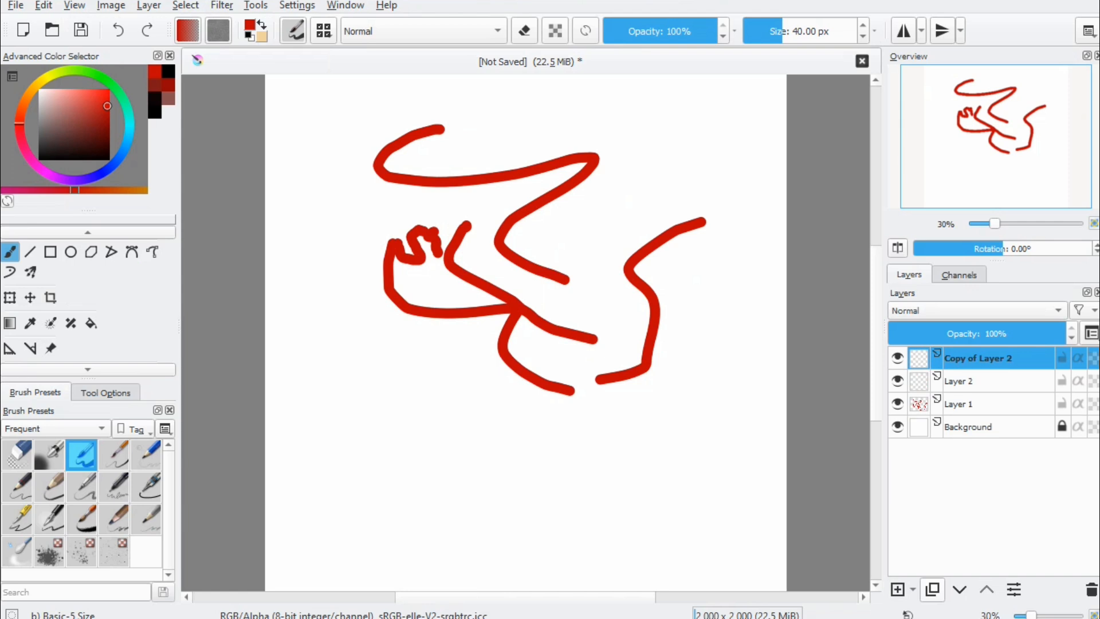
Step: Move Copy of Layer 2 down and back up in the layer stack, and view its properties
click(960, 589)
click(987, 589)
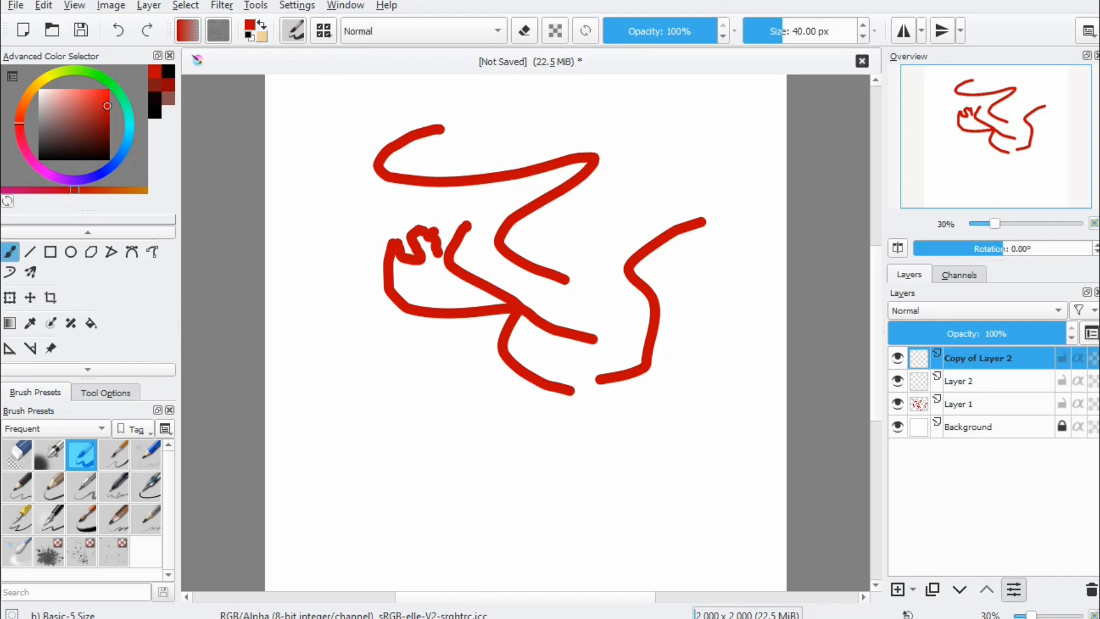
click(1015, 589)
click(750, 389)
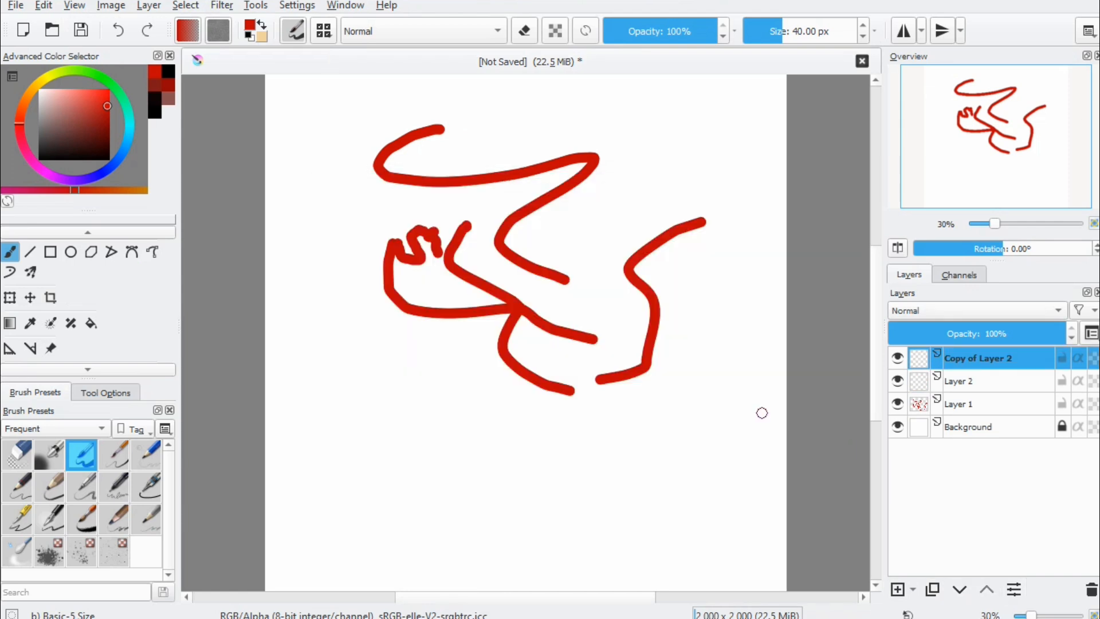
mouse_move(1060, 359)
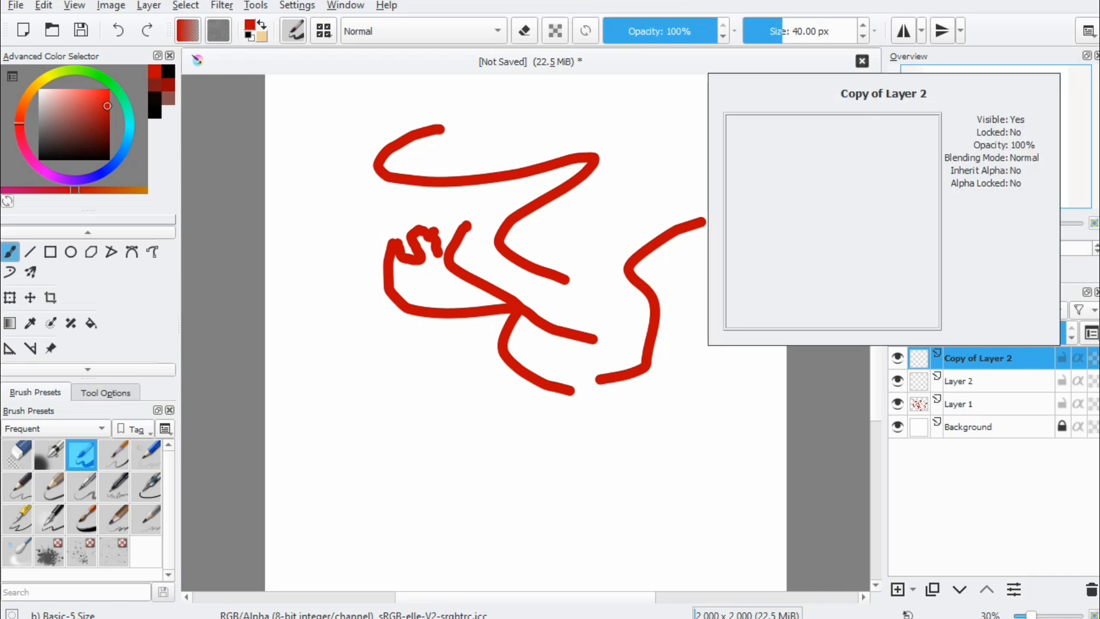
Step: Lock Layer 1, try to paint on it, and unlock it
click(997, 404)
click(997, 358)
click(997, 404)
click(1062, 403)
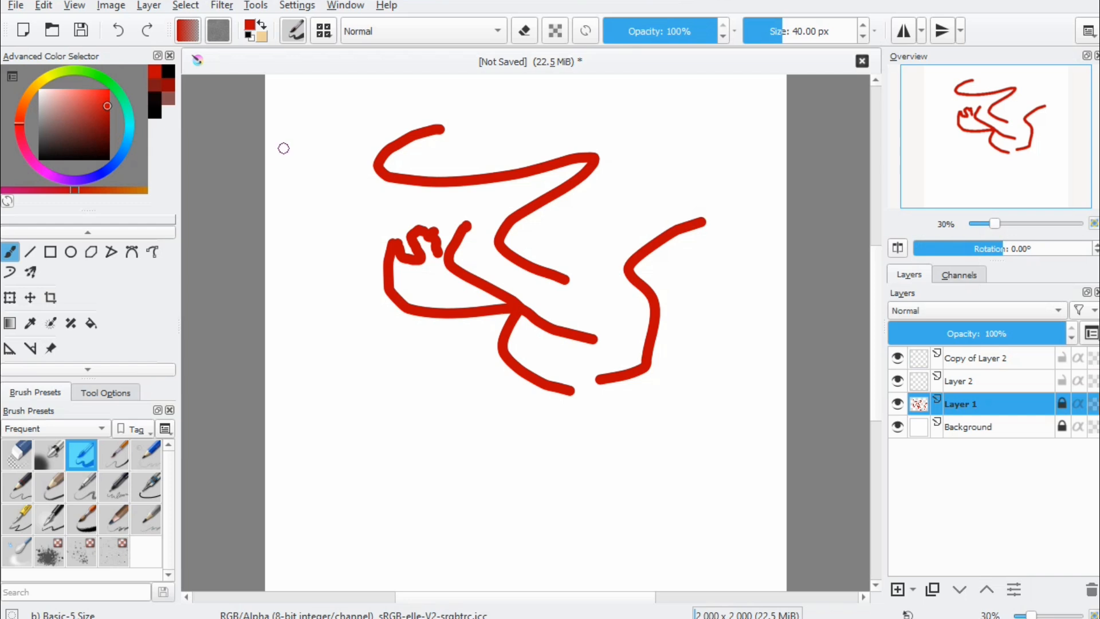
click(284, 148)
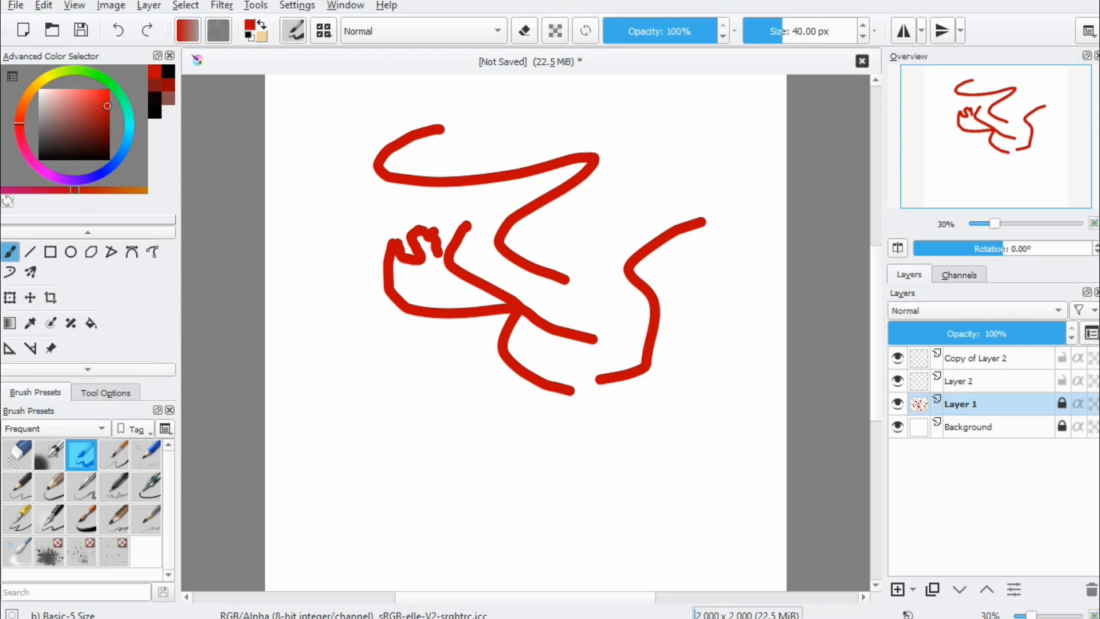
click(1063, 404)
Step: Lock the alpha of Layer 1 and paint dark red over its strokes, enlarging the brush to about 146 px
click(1094, 404)
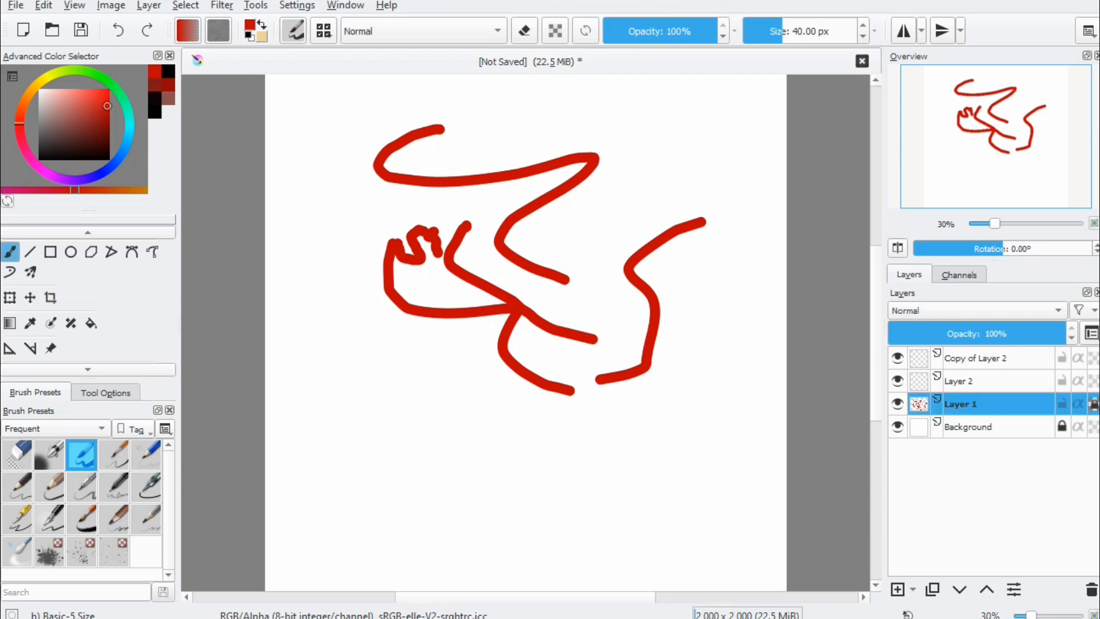
click(91, 134)
mouse_move(480, 133)
mouse_down()
mouse_move(475, 265)
mouse_move(422, 390)
mouse_move(586, 380)
mouse_up()
drag(794, 32, 803, 32)
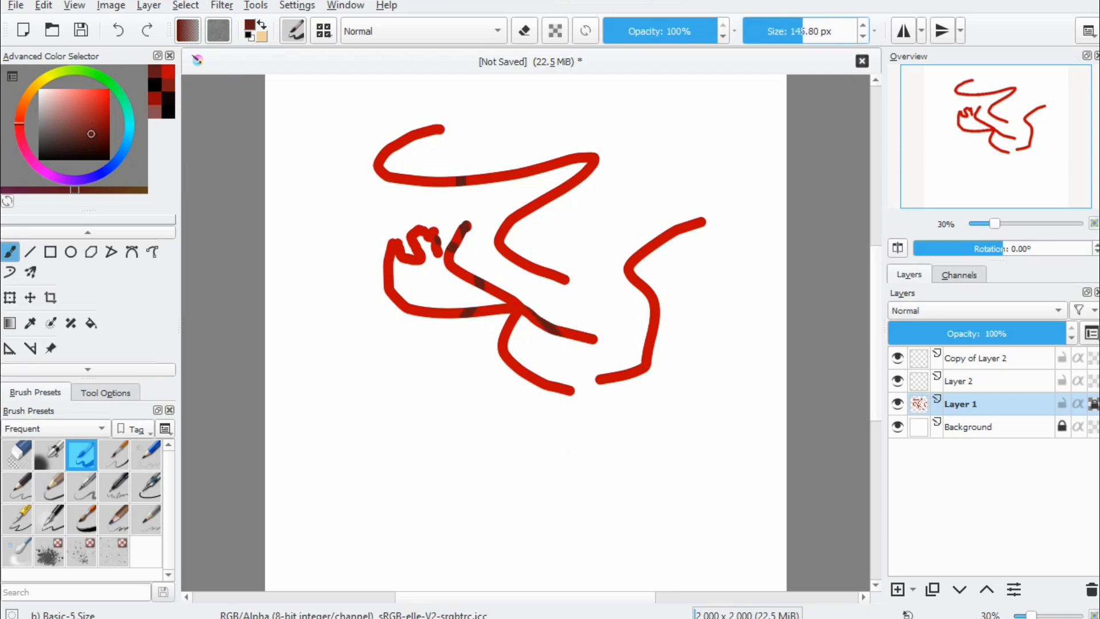
mouse_move(651, 132)
mouse_down()
mouse_move(408, 199)
mouse_move(643, 179)
mouse_move(442, 202)
mouse_move(659, 202)
mouse_move(314, 270)
mouse_move(710, 297)
mouse_move(451, 308)
mouse_move(777, 245)
mouse_up()
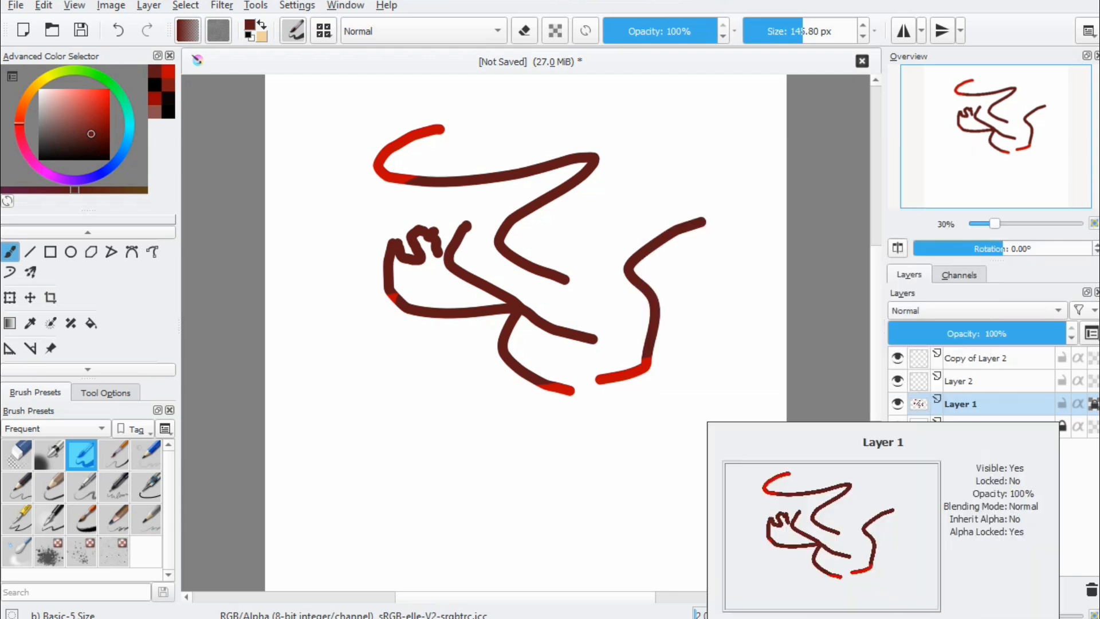
Step: Toggle Layer 1's visibility off and on, and lower its opacity to 59% before restoring it to 100%
click(898, 404)
click(898, 405)
click(898, 404)
click(898, 404)
mouse_move(1010, 333)
mouse_down()
mouse_move(936, 333)
mouse_move(994, 333)
mouse_up()
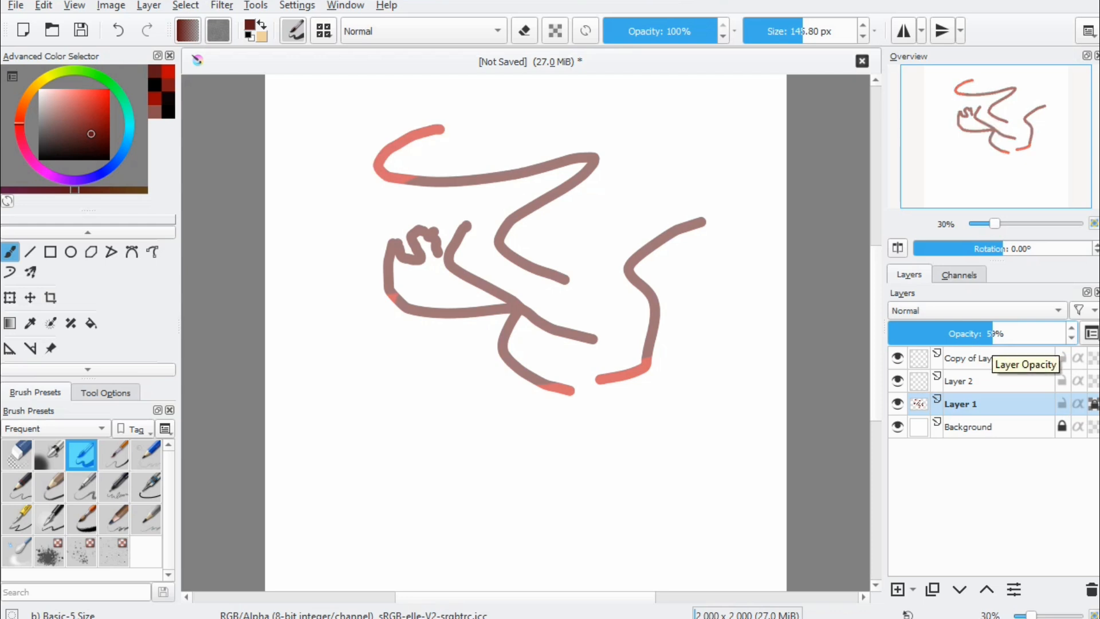
drag(993, 334, 1066, 334)
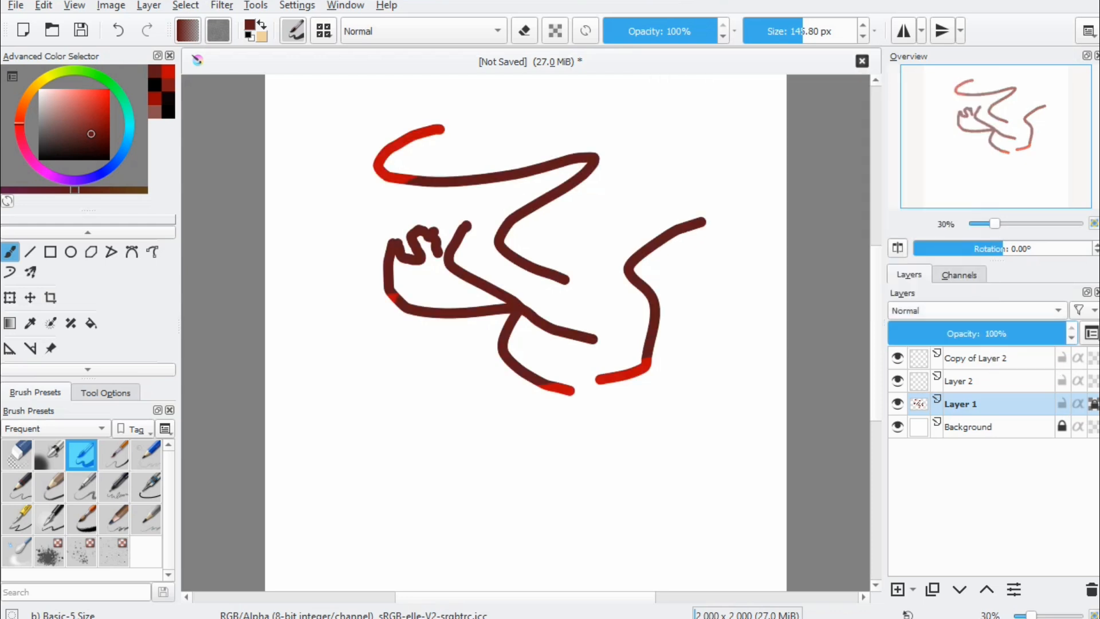
Step: Set Layer 1's blending mode to Overlay
click(968, 310)
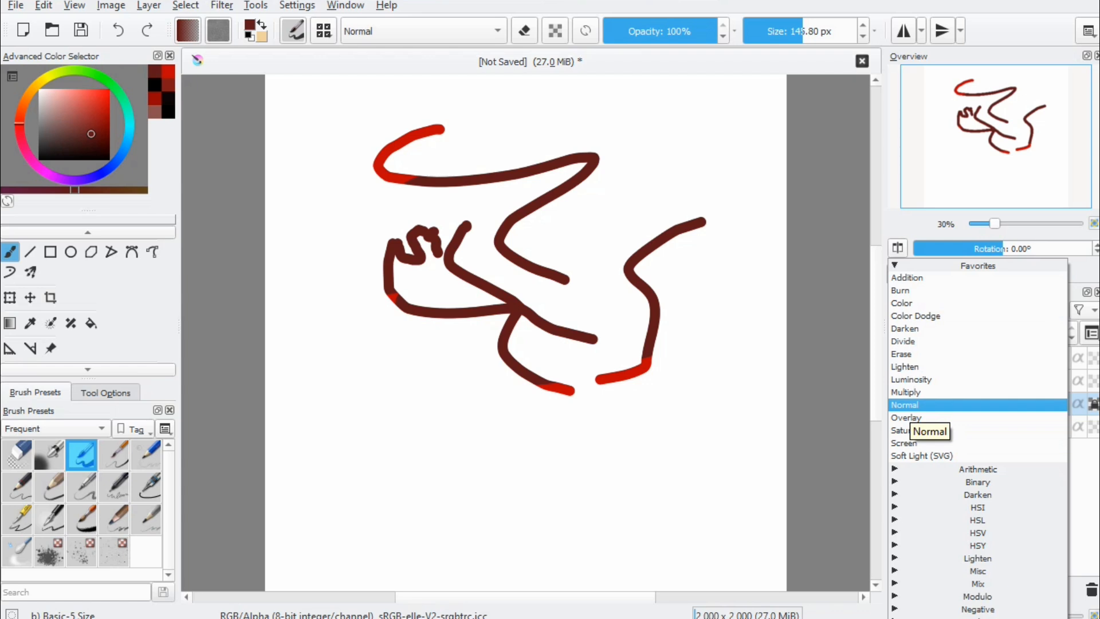
click(911, 405)
click(977, 310)
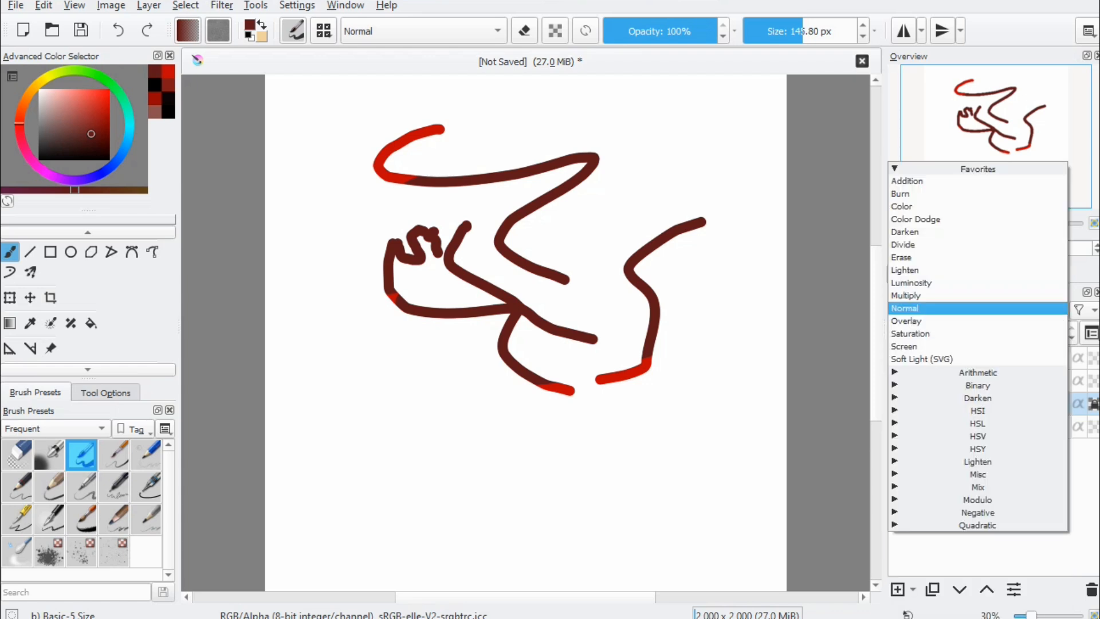
click(908, 321)
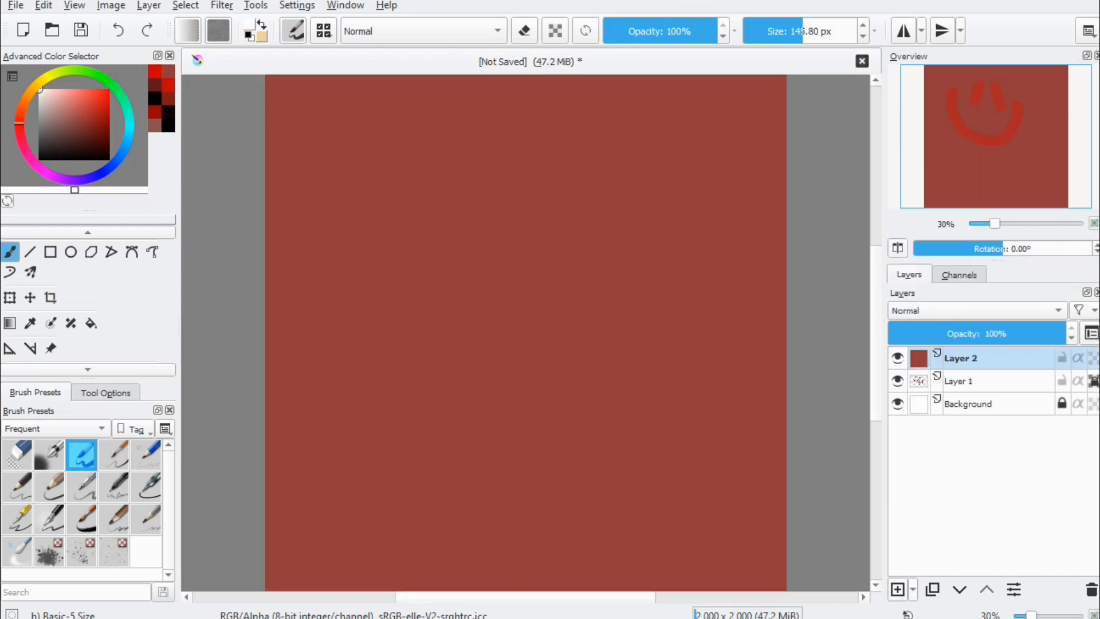
Step: Add a new paint layer above Layer 2 and paint a white smiling face with two vertical eyes on it
click(897, 589)
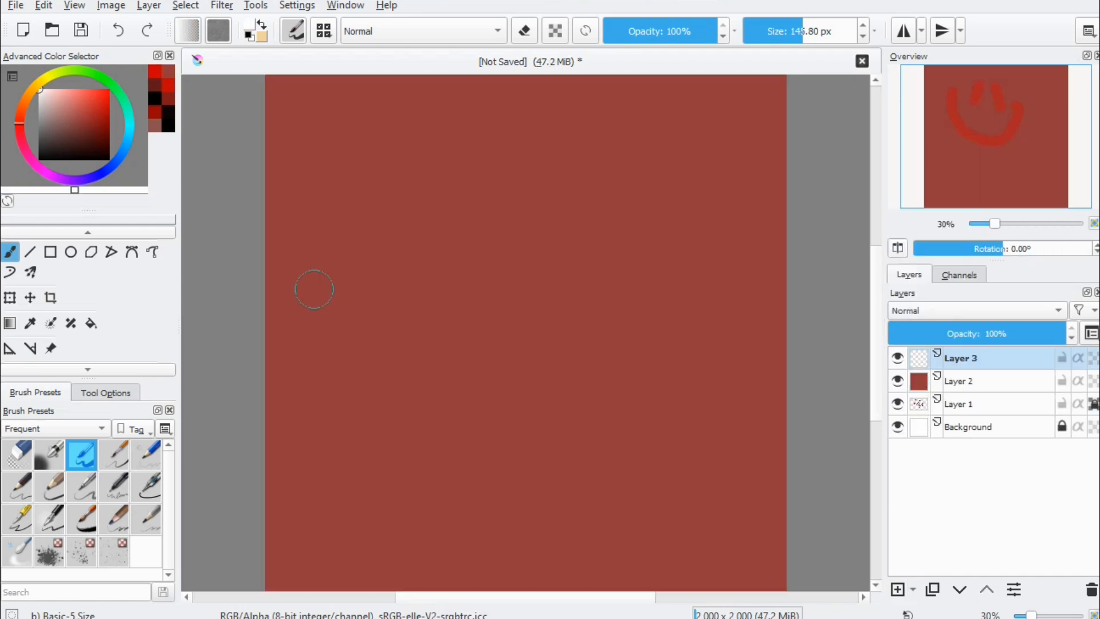
mouse_move(331, 243)
mouse_down()
mouse_move(533, 413)
mouse_move(558, 291)
mouse_up()
drag(413, 178, 423, 274)
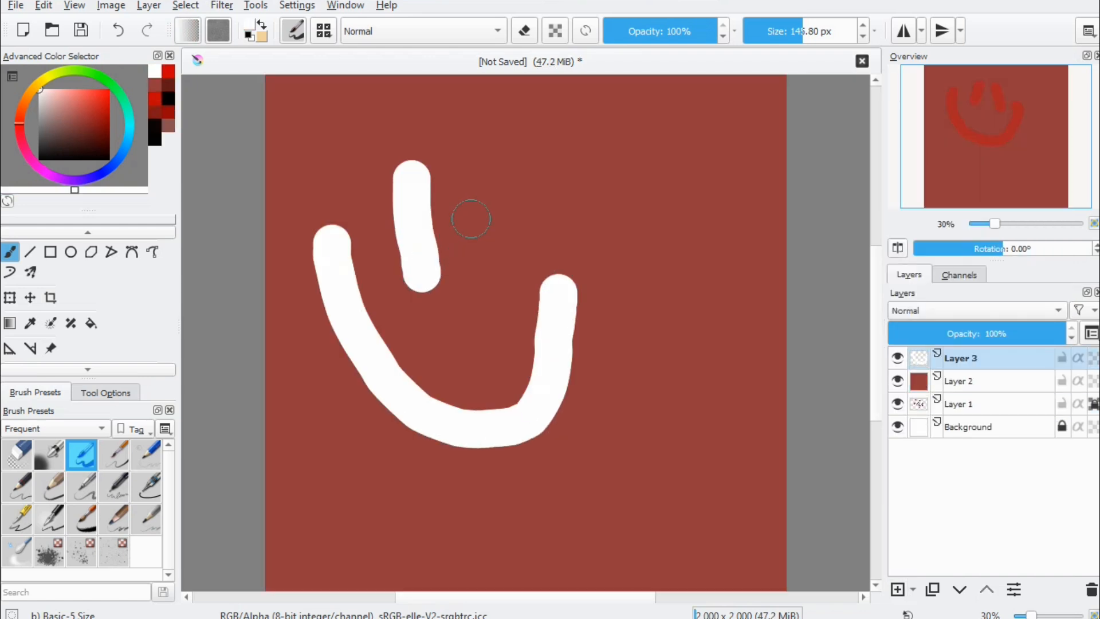
drag(472, 219, 493, 286)
Step: Try the Overlay blending mode on Layer 3 and vary its opacity, ending at 100%
click(978, 311)
click(907, 418)
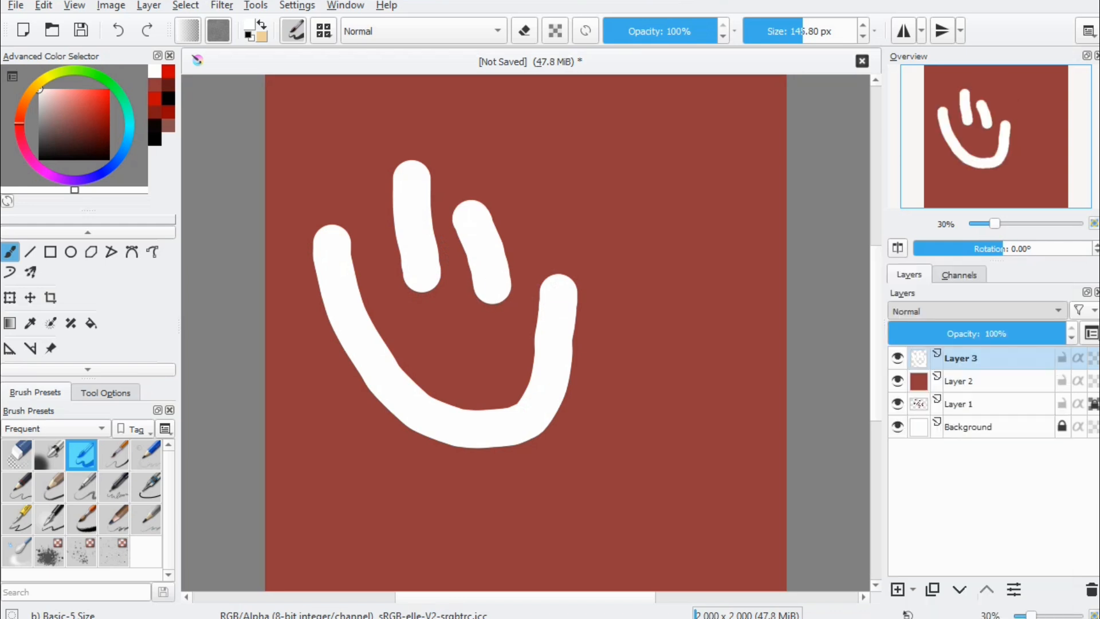
drag(963, 334, 1067, 333)
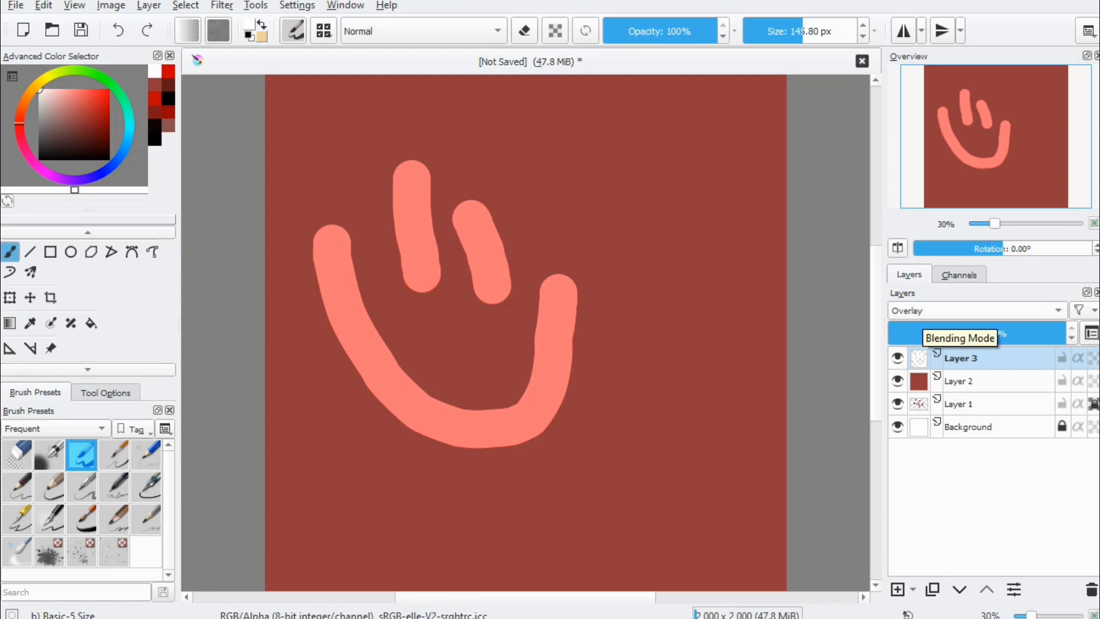
Step: Set Layer 3's blending mode to Multiply and paint a black scribble over the red fill
click(940, 312)
click(907, 392)
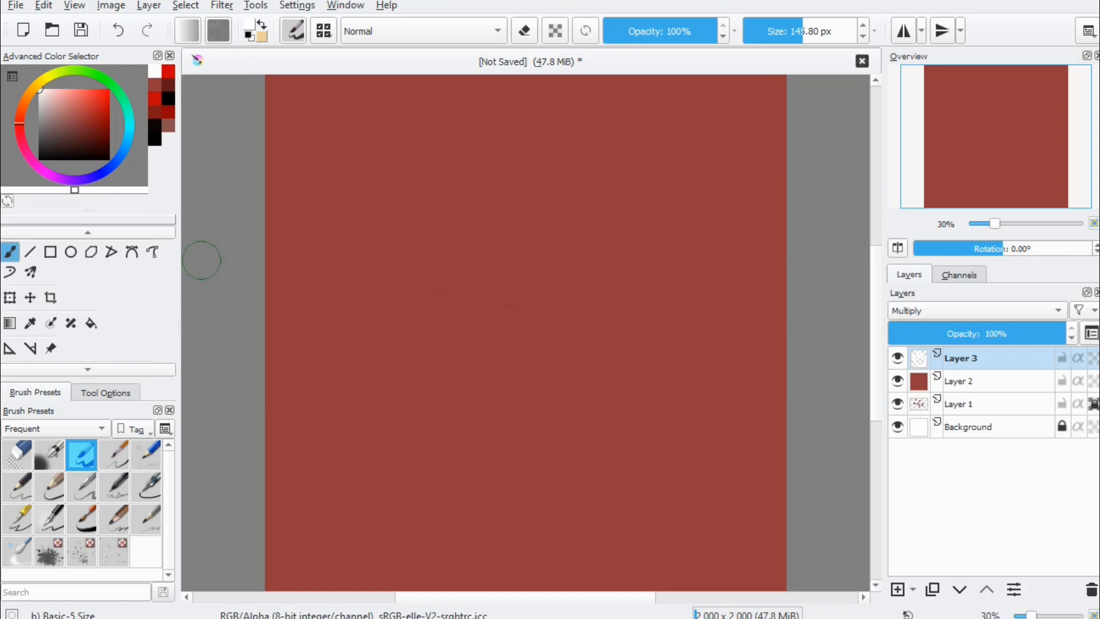
click(102, 160)
mouse_move(527, 166)
mouse_down()
mouse_move(411, 204)
mouse_move(482, 300)
mouse_move(559, 369)
mouse_up()
Step: Lower Layer 3's opacity to 27% and paint overlapping scribbles in several shades of red
click(990, 333)
drag(990, 333, 937, 333)
click(91, 110)
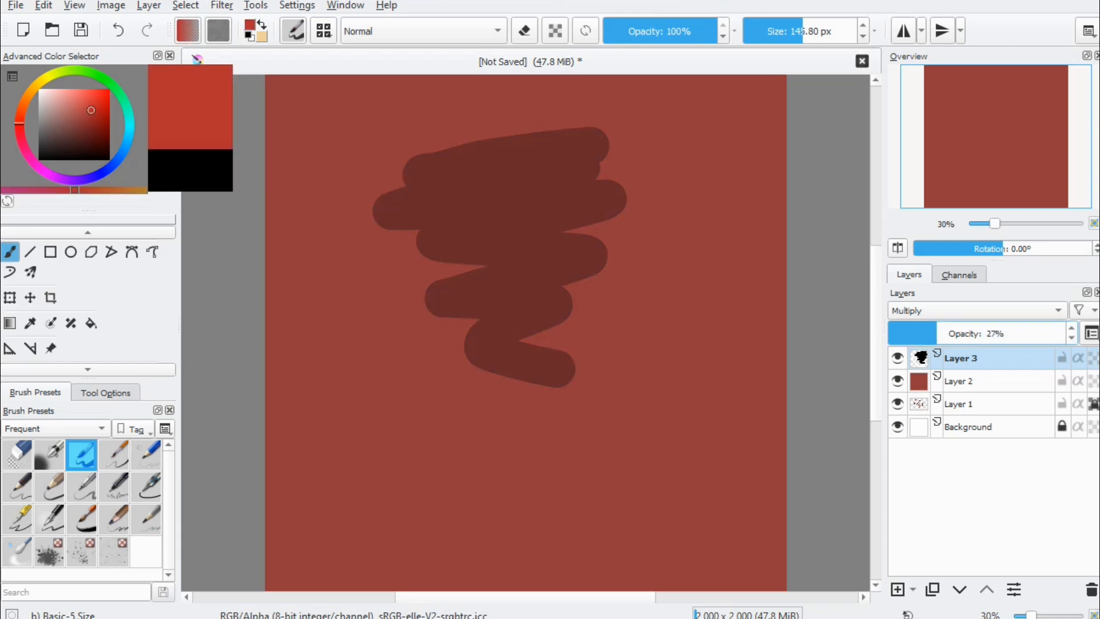
mouse_move(352, 239)
mouse_down()
mouse_move(439, 290)
mouse_move(383, 366)
mouse_move(422, 438)
mouse_move(489, 451)
mouse_up()
click(98, 130)
mouse_move(596, 229)
mouse_down()
mouse_move(683, 225)
mouse_move(545, 352)
mouse_move(619, 465)
mouse_up()
drag(85, 103, 72, 91)
drag(98, 106, 108, 90)
mouse_move(447, 115)
mouse_down()
mouse_move(363, 177)
mouse_move(418, 201)
mouse_move(422, 287)
mouse_move(481, 333)
mouse_up()
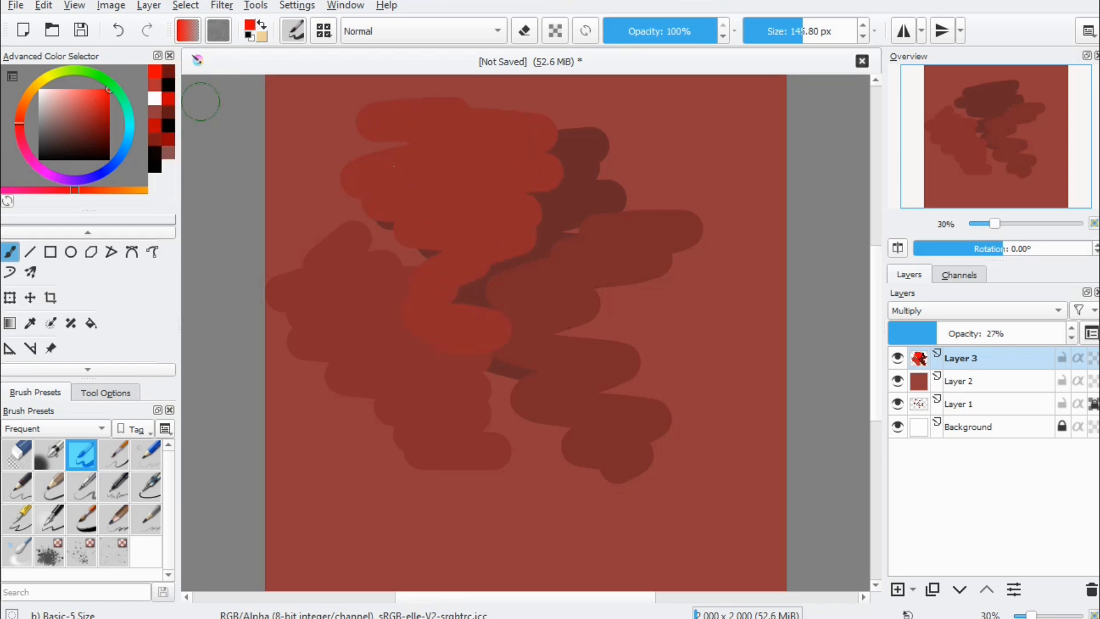
mouse_move(511, 255)
mouse_down()
mouse_move(639, 314)
mouse_move(499, 285)
mouse_move(619, 263)
mouse_move(573, 160)
mouse_up()
Step: Paint magenta, light purple and dark blue scribbles over the red ones on Layer 3
click(55, 176)
mouse_move(422, 229)
mouse_down()
mouse_move(470, 263)
mouse_move(404, 287)
mouse_move(497, 325)
mouse_up()
click(72, 93)
drag(473, 257, 455, 377)
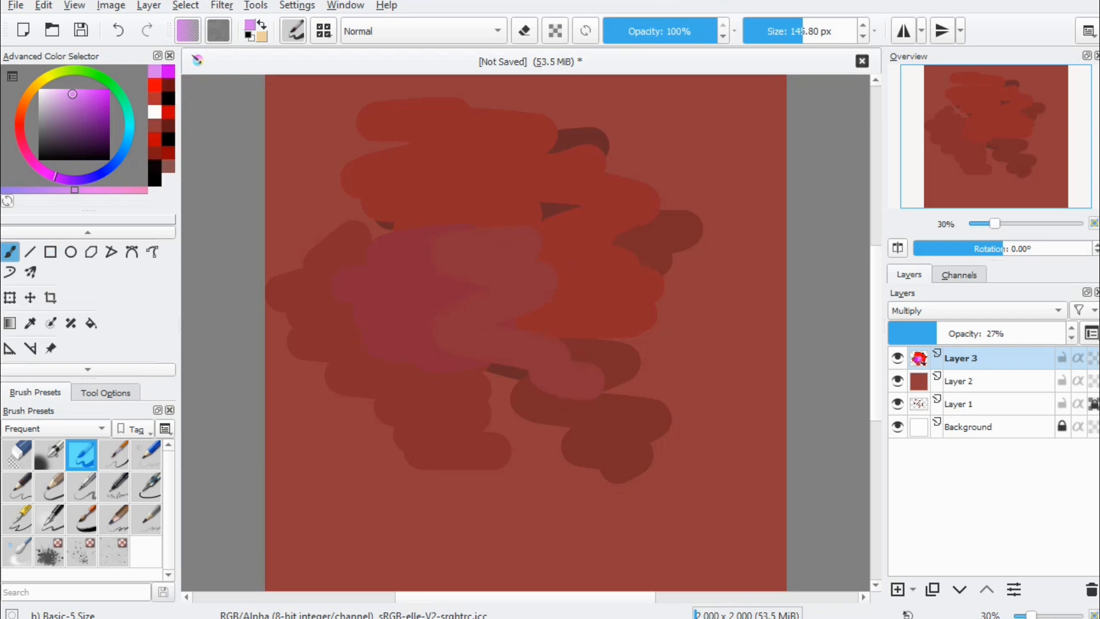
click(104, 171)
click(93, 119)
mouse_move(619, 241)
mouse_down()
mouse_move(651, 285)
mouse_move(737, 315)
mouse_up()
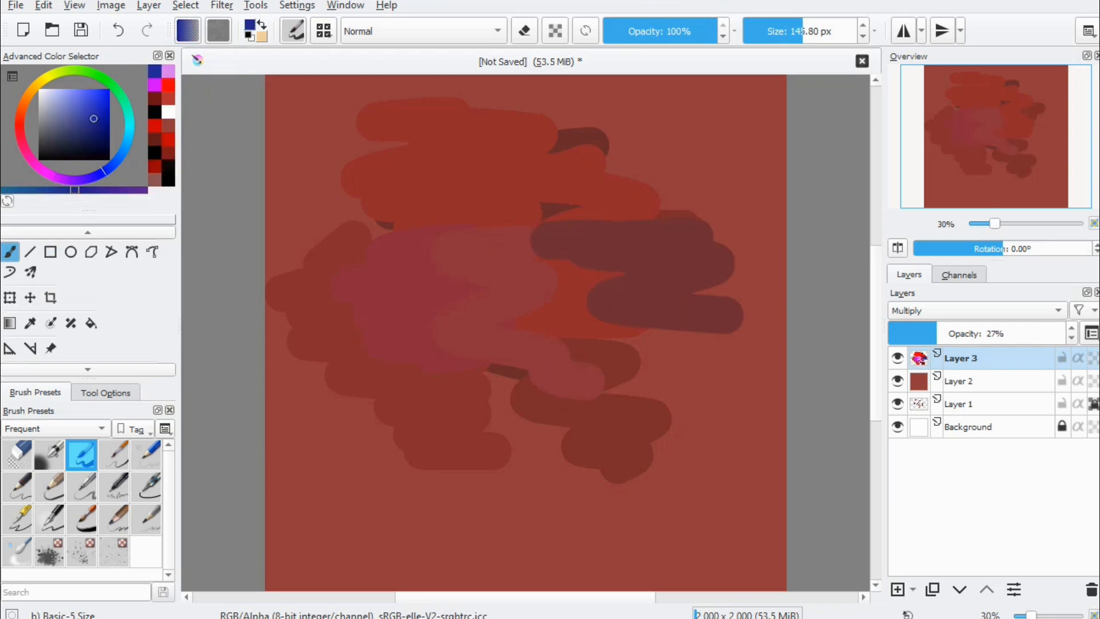
Step: Add green and olive scribbles on Layer 3, and clear the layer's contents
click(123, 97)
drag(597, 192, 530, 215)
mouse_move(785, 184)
mouse_down()
mouse_move(678, 164)
mouse_move(668, 174)
mouse_up()
click(49, 74)
mouse_move(566, 177)
mouse_down()
mouse_move(492, 269)
mouse_move(479, 313)
mouse_move(699, 406)
mouse_up()
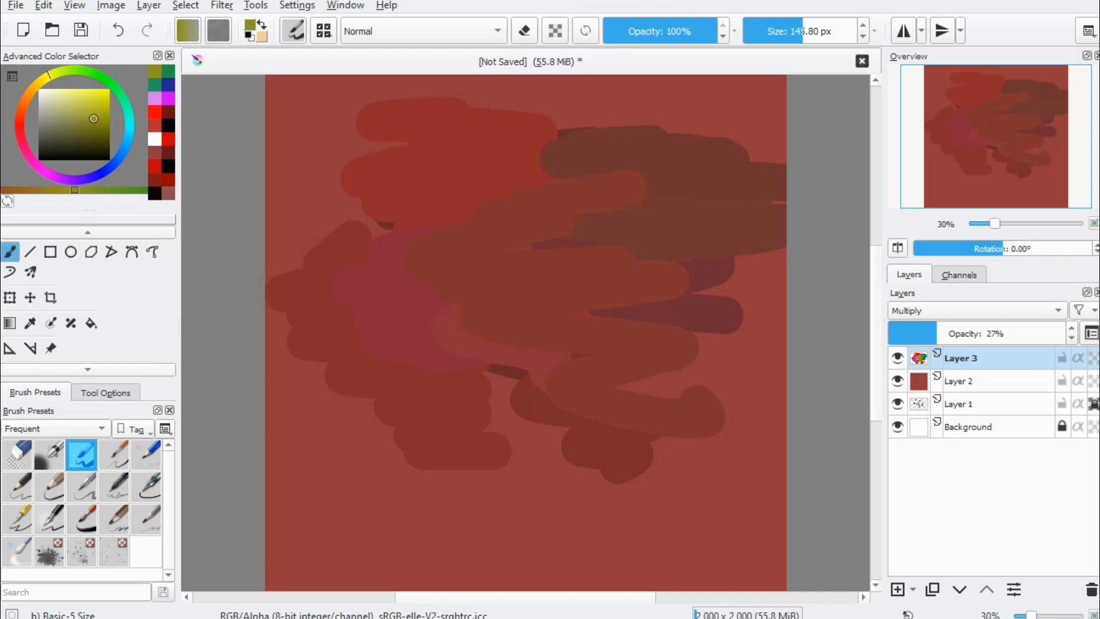
key(Delete)
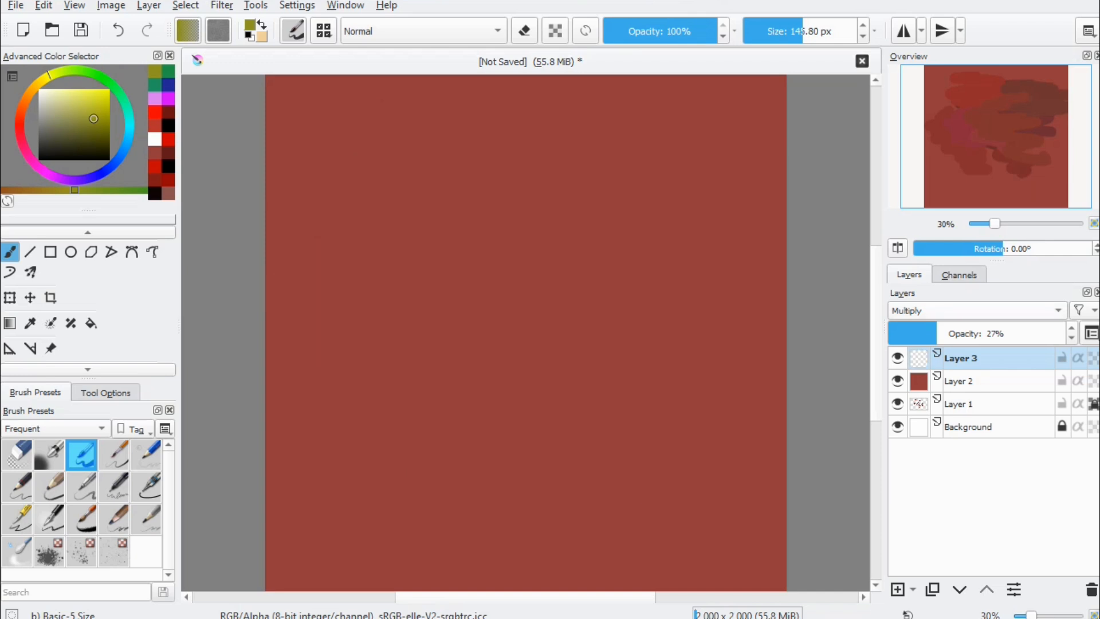
Step: Set Layer 3 to the Erase blending mode at 100% opacity and paint a long looping olive stroke
click(975, 311)
key(Down)
key(Down)
key(Down)
key(Down)
key(Return)
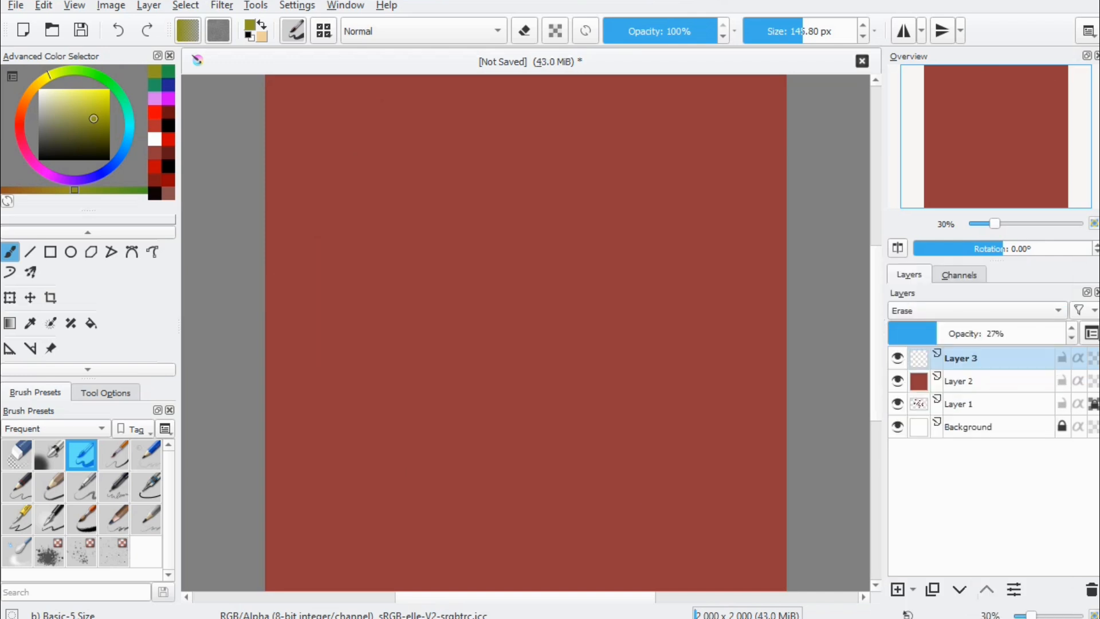
mouse_move(434, 170)
mouse_down()
mouse_move(548, 324)
mouse_move(700, 402)
mouse_move(553, 149)
mouse_move(503, 144)
mouse_up()
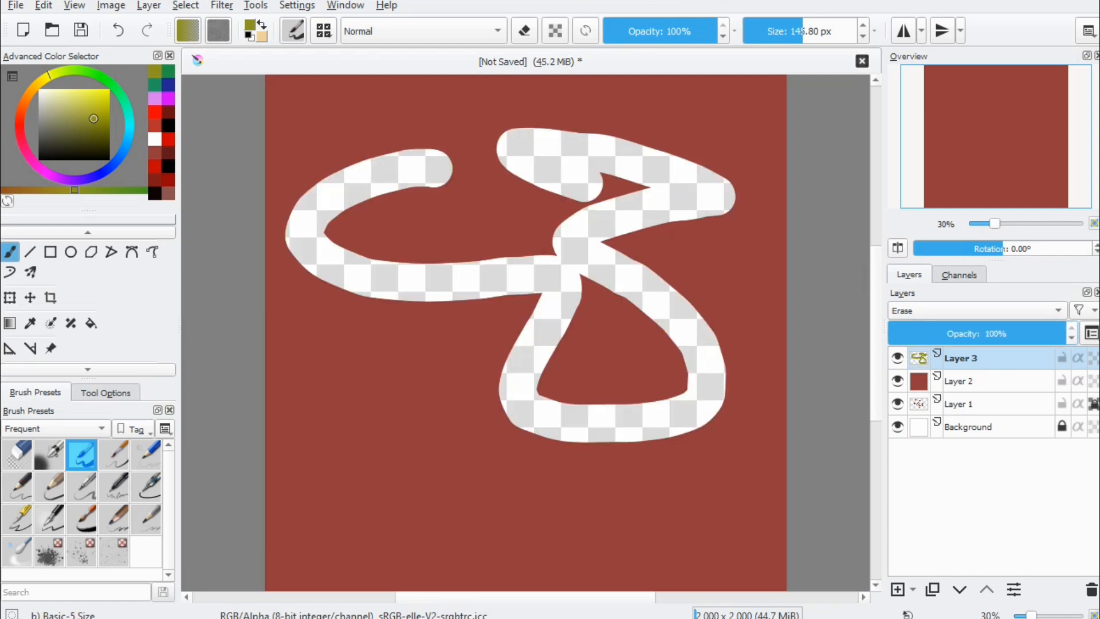
Step: Try the Luminosity blending mode on Layer 3 and reduce the layer's opacity
click(978, 312)
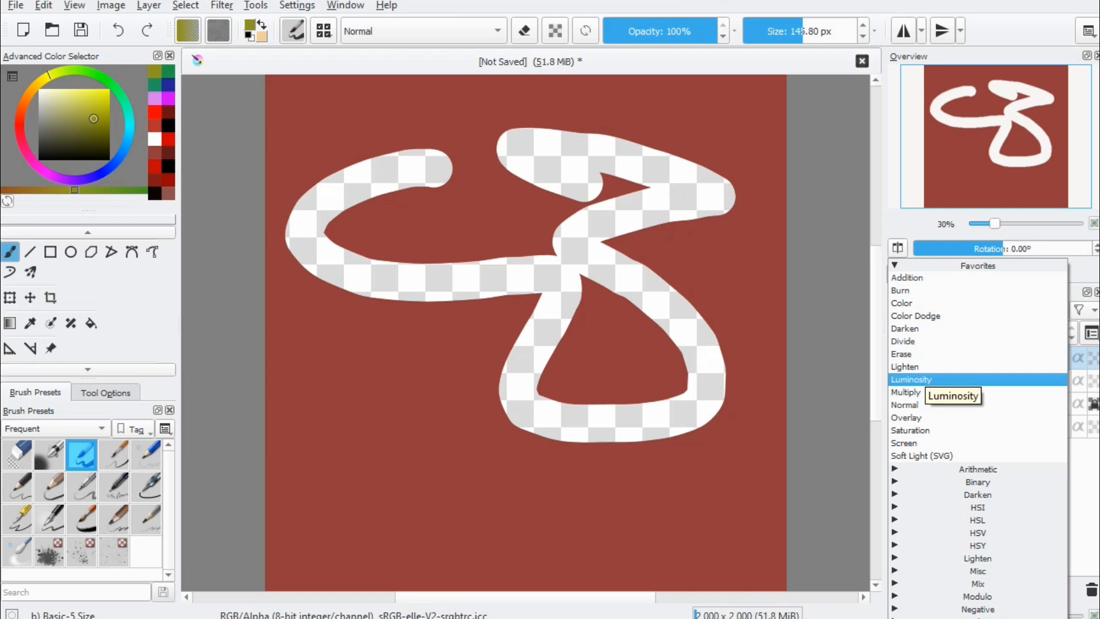
click(917, 379)
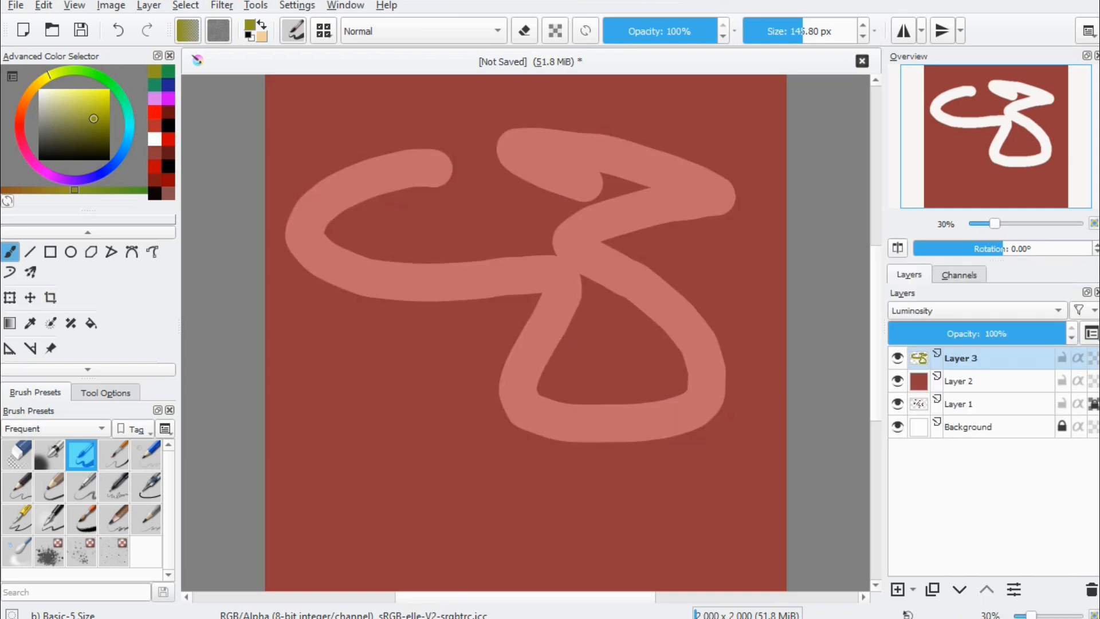
click(973, 334)
Step: Set Layer 3's blending mode to Lighten and its opacity to 100%
click(974, 310)
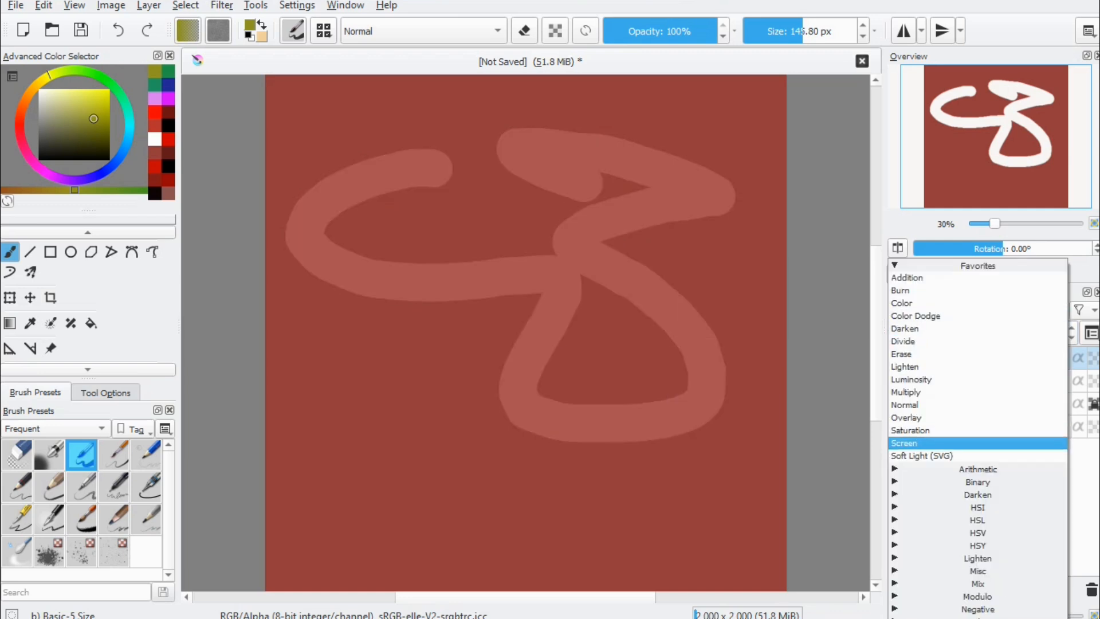
click(917, 367)
drag(1024, 334, 1069, 334)
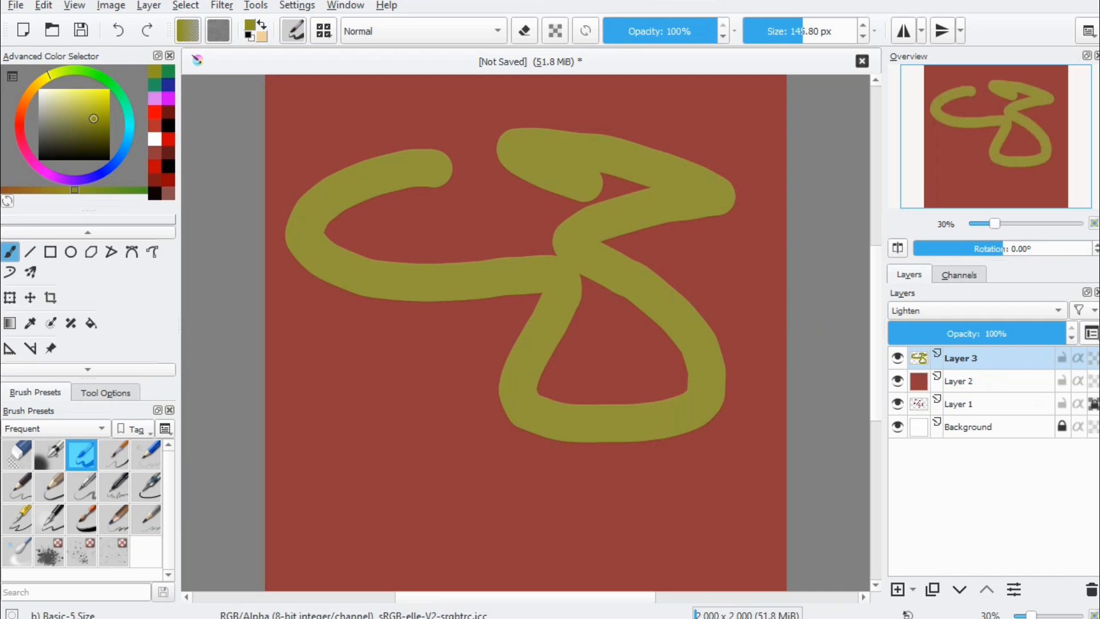
Step: Browse the available blending modes for Layer 3, and view the color channels before returning to the layer list
click(974, 310)
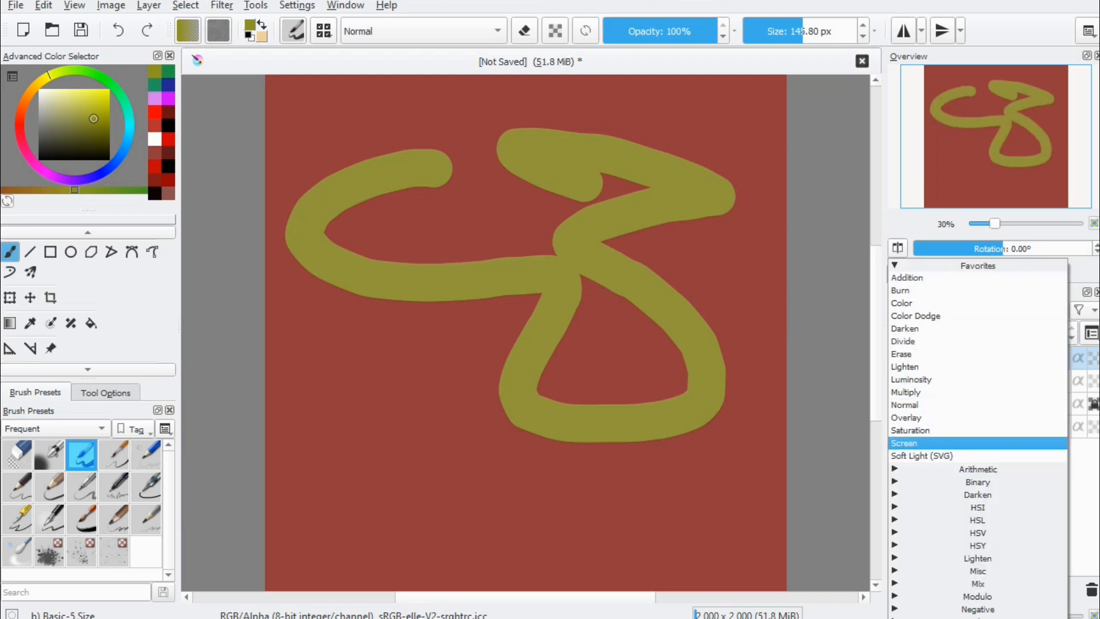
key(Escape)
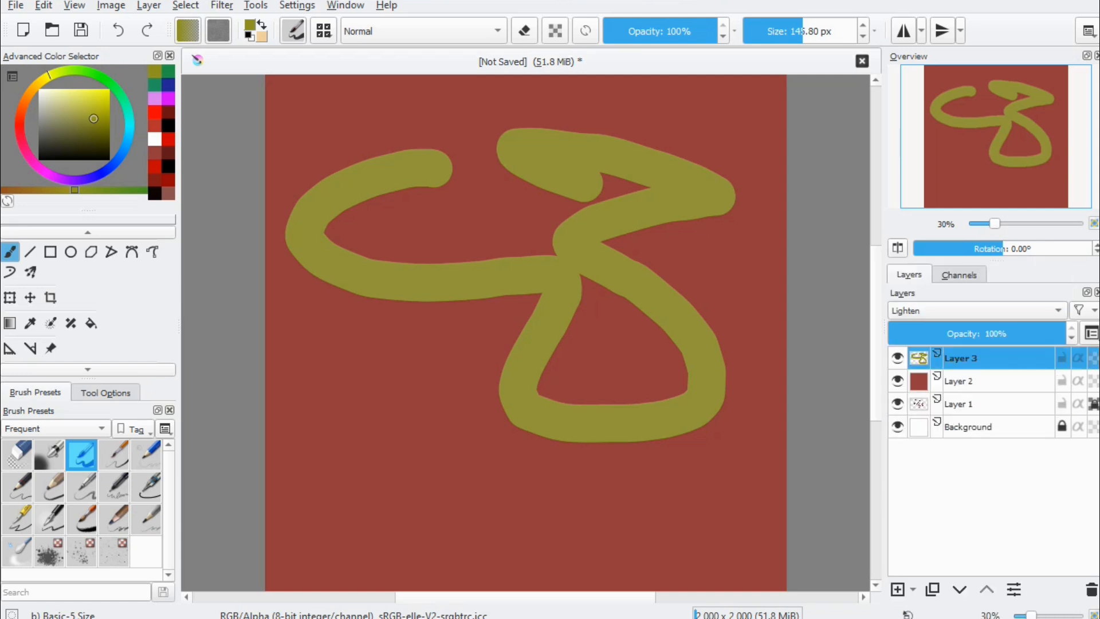
click(960, 275)
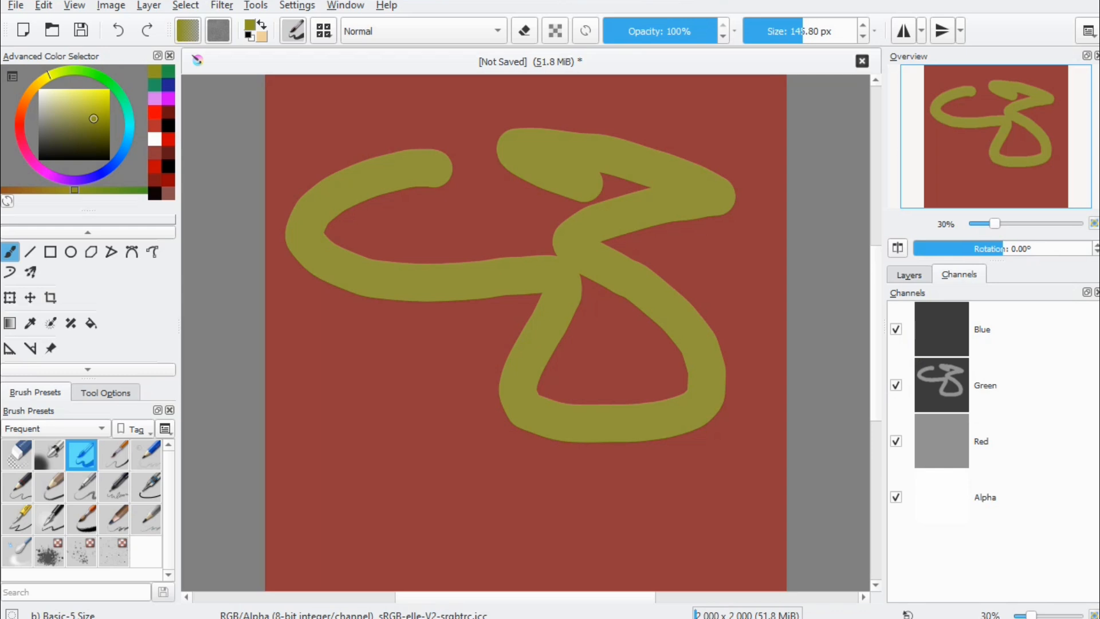
click(909, 276)
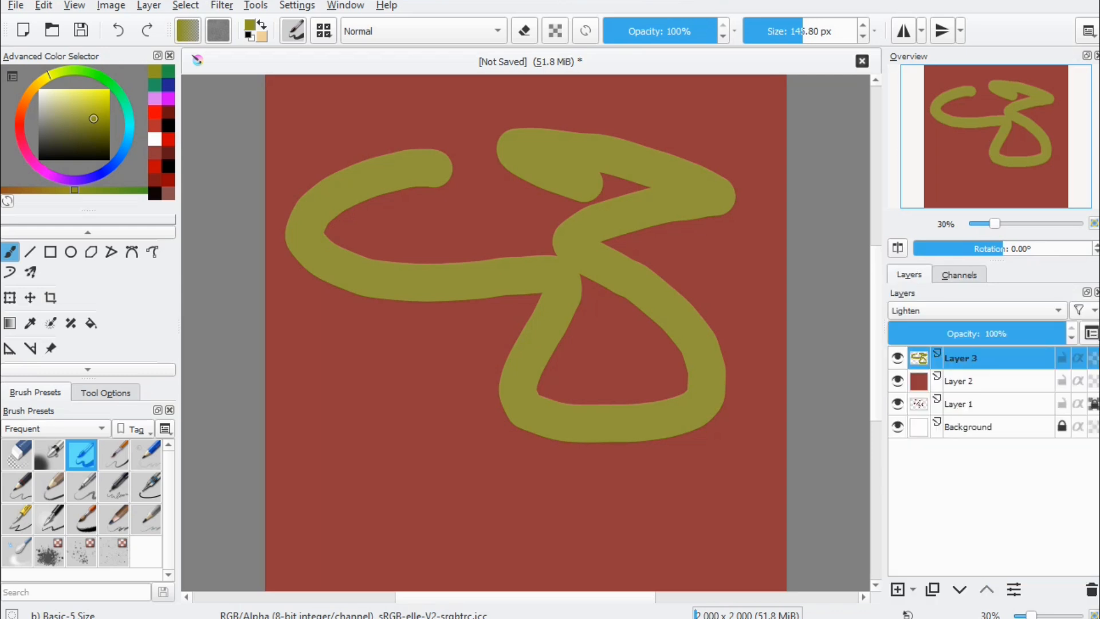